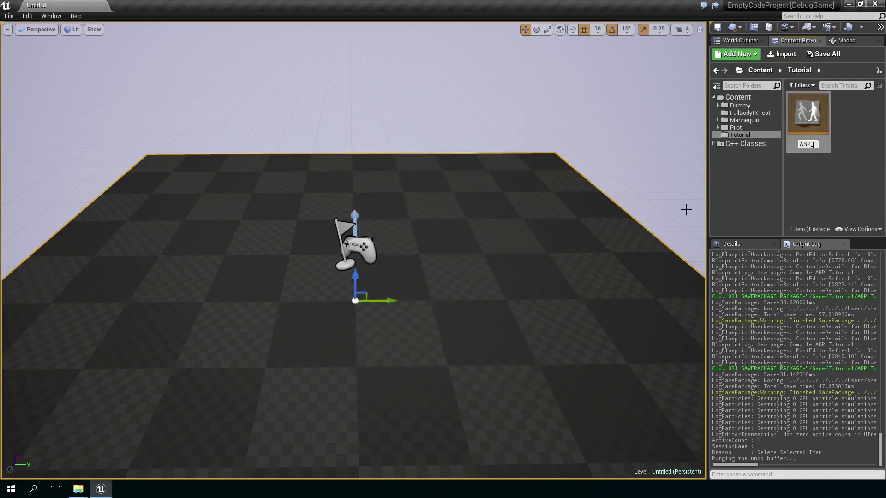
Step: Name the new animation blueprint ABP_Tutorial in the Tutorial folder and open it for editing
{"action": "key", "text": "Return"}
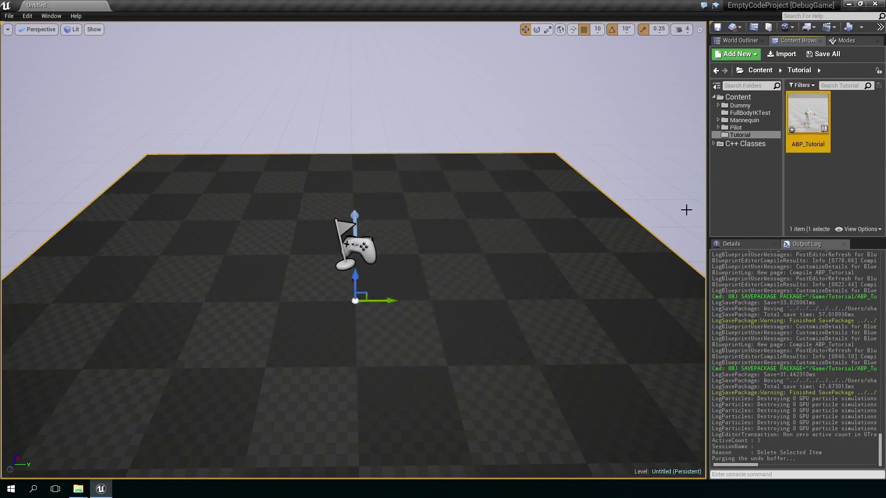
{"action": "double_click", "coordinate": [810, 113]}
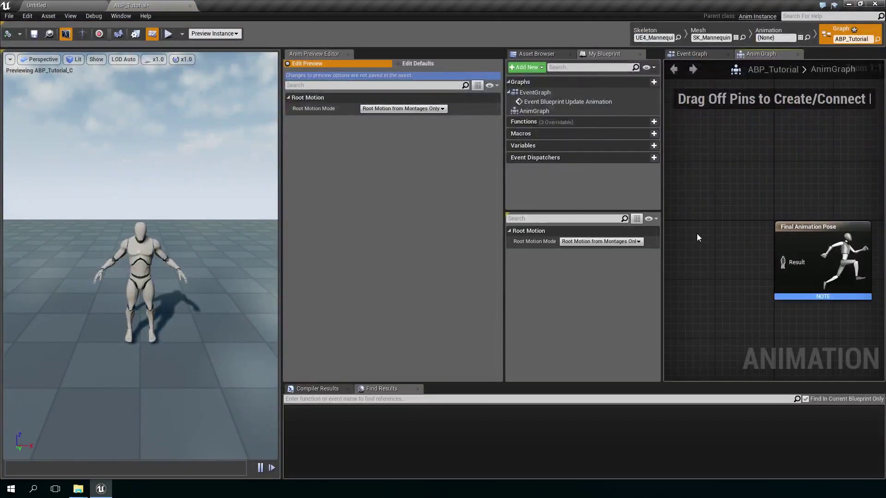
Step: Add a FullBodyIK skeletal control node to the AnimGraph
{"action": "scroll", "coordinate": [698, 234], "scroll_direction": "down", "scroll_amount": 1}
{"action": "right_click_drag", "start_coordinate": [695, 231], "coordinate": [756, 204]}
{"action": "right_click", "coordinate": [693, 192]}
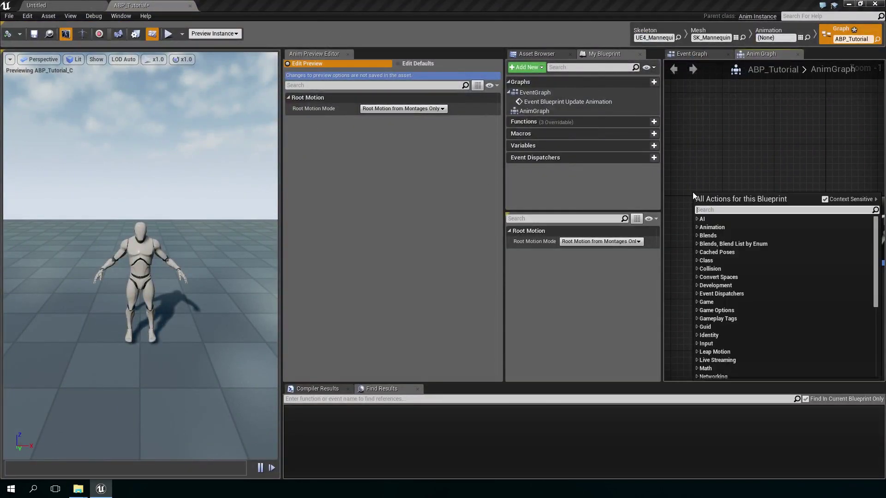
{"action": "type", "text": "full"}
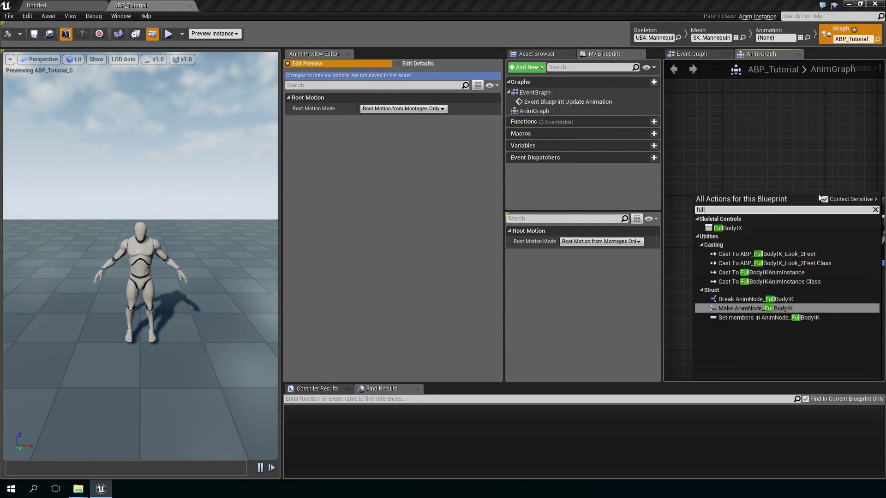
{"action": "left_click", "coordinate": [728, 228]}
Step: Connect the FullBodyIK node's output to the Final Animation Pose result through a Component To Local conversion
{"action": "right_click_drag", "start_coordinate": [707, 215], "coordinate": [700, 178]}
{"action": "left_click_drag", "start_coordinate": [779, 150], "coordinate": [818, 174]}
{"action": "right_click_drag", "start_coordinate": [827, 154], "coordinate": [773, 145]}
{"action": "left_click_drag", "start_coordinate": [807, 146], "coordinate": [881, 127]}
{"action": "left_click_drag", "start_coordinate": [707, 131], "coordinate": [784, 124]}
{"action": "right_click_drag", "start_coordinate": [744, 170], "coordinate": [801, 148]}
{"action": "scroll", "coordinate": [763, 192], "scroll_direction": "down", "scroll_amount": 1}
Step: Add a Play ThirdPersonIdle node and connect it through Local To Component to FullBodyIK's Component Pose input
{"action": "right_click_drag", "start_coordinate": [763, 191], "coordinate": [883, 111]}
{"action": "right_click", "coordinate": [689, 271]}
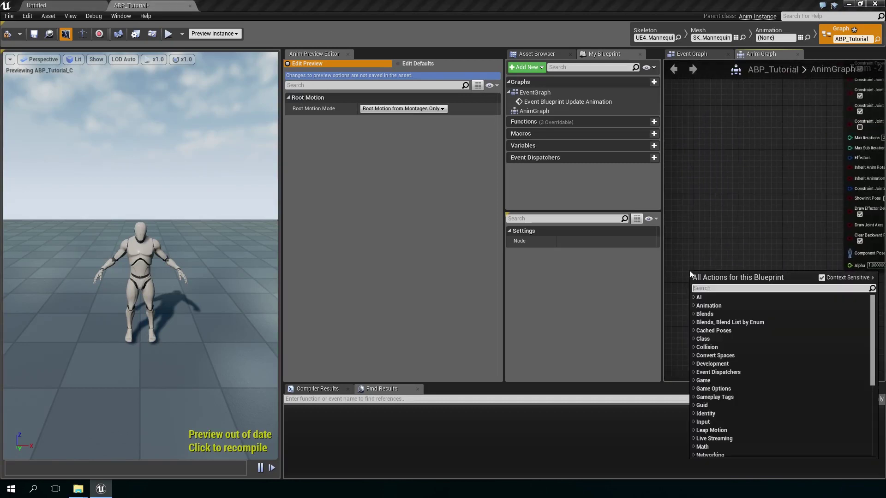
{"action": "type", "text": "play"}
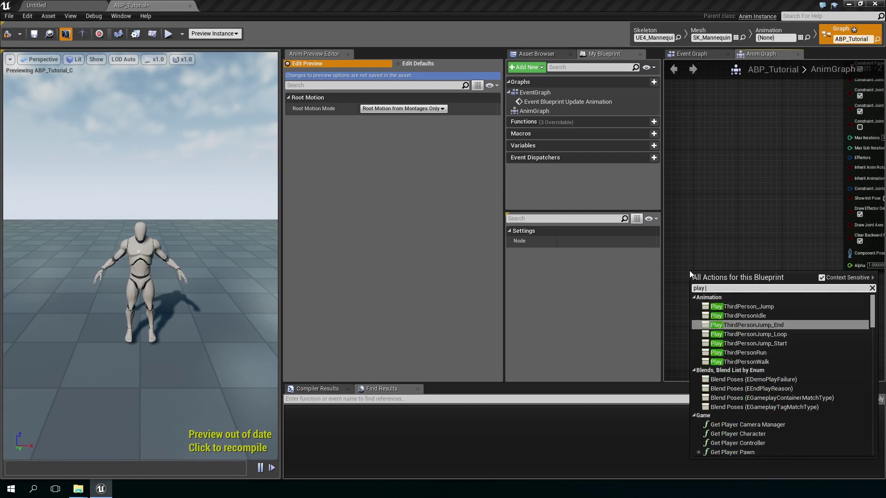
{"action": "left_click", "coordinate": [765, 316]}
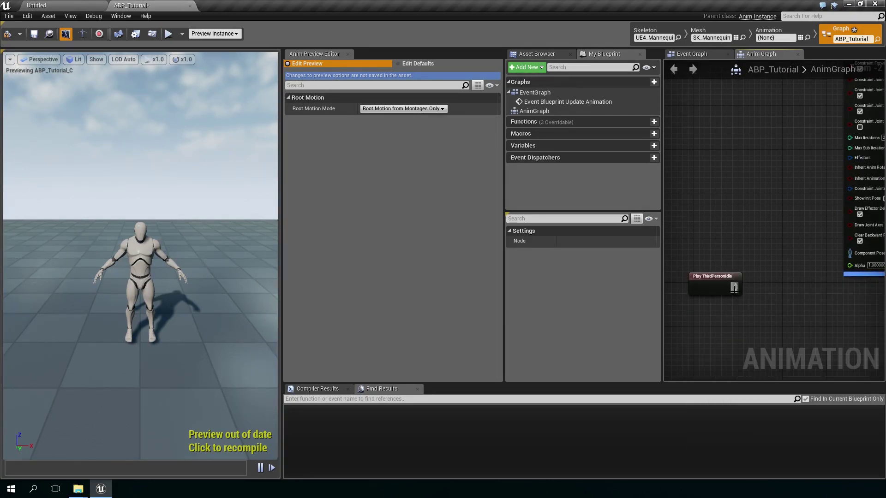
{"action": "left_click_drag", "start_coordinate": [852, 253], "coordinate": [852, 253]}
{"action": "right_click_drag", "start_coordinate": [789, 268], "coordinate": [774, 285]}
{"action": "left_click_drag", "start_coordinate": [767, 170], "coordinate": [772, 270]}
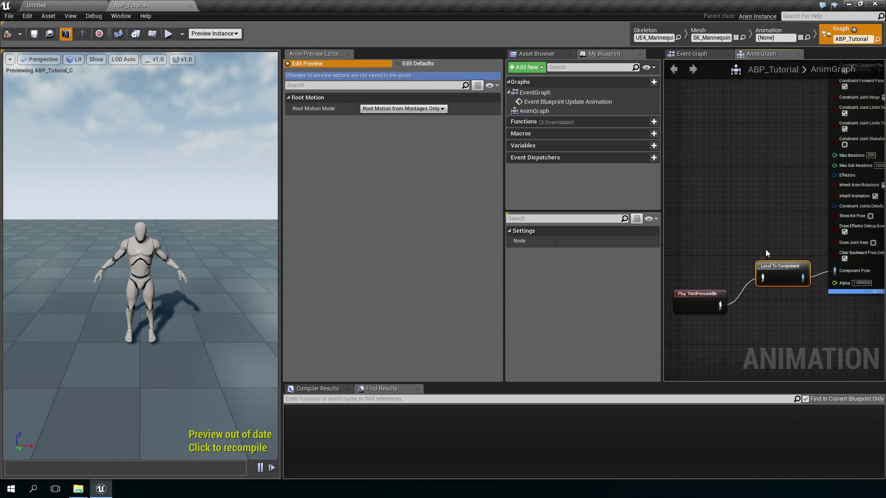
Step: Compile the animation blueprint and select the FullBodyIK node to review its settings
{"action": "left_click", "coordinate": [8, 33]}
{"action": "right_click_drag", "start_coordinate": [785, 193], "coordinate": [715, 236]}
{"action": "scroll", "coordinate": [766, 210], "scroll_direction": "down", "scroll_amount": 1}
{"action": "scroll", "coordinate": [766, 215], "scroll_direction": "up", "scroll_amount": 2}
{"action": "scroll", "coordinate": [732, 161], "scroll_direction": "down", "scroll_amount": 2}
{"action": "left_click", "coordinate": [775, 168]}
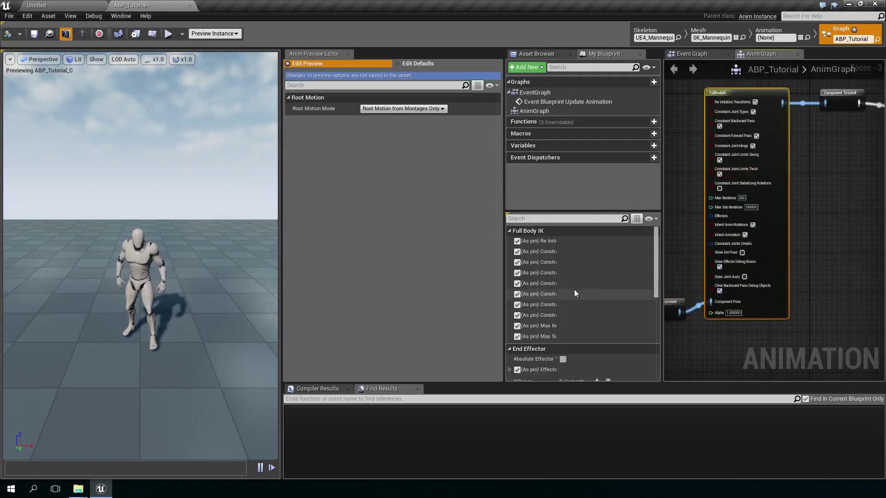
{"action": "right_click_drag", "start_coordinate": [718, 158], "coordinate": [791, 152]}
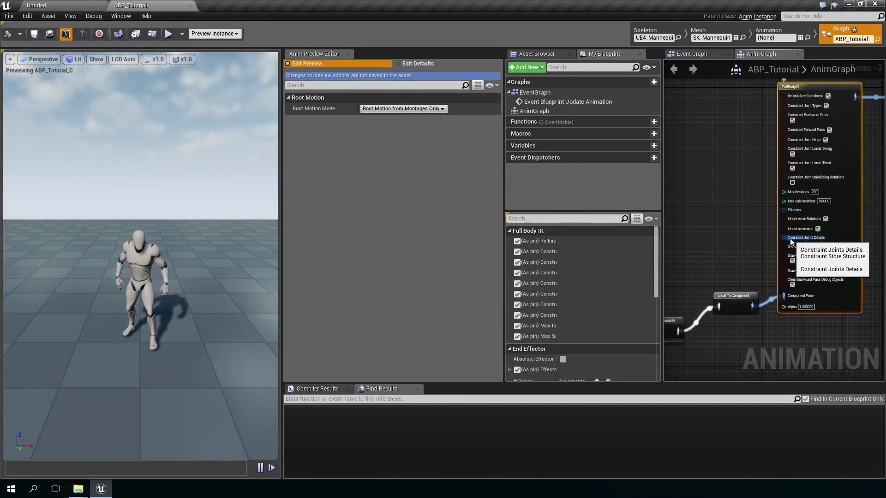
Step: Promote the FullBodyIK node's Effectors input to a variable named Effectors
{"action": "right_click_drag", "start_coordinate": [733, 219], "coordinate": [793, 218]}
{"action": "right_click_drag", "start_coordinate": [844, 209], "coordinate": [825, 198]}
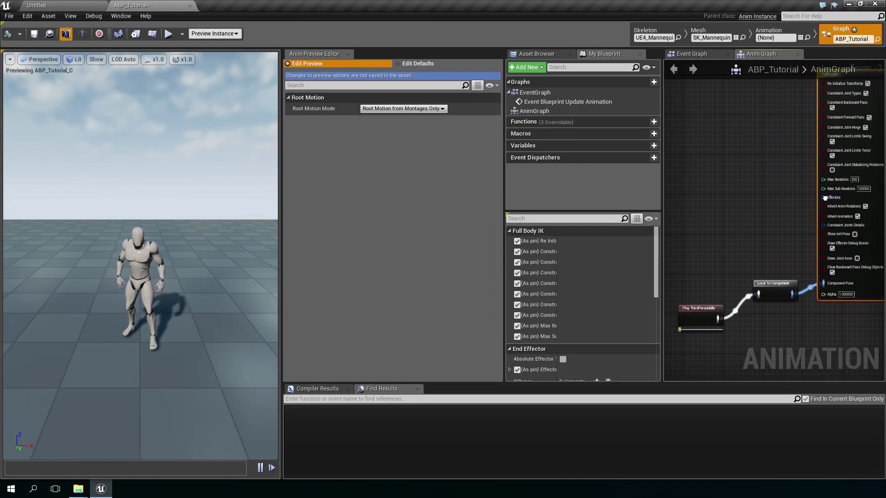
{"action": "left_click_drag", "start_coordinate": [824, 197], "coordinate": [744, 182]}
{"action": "left_click", "coordinate": [735, 218]}
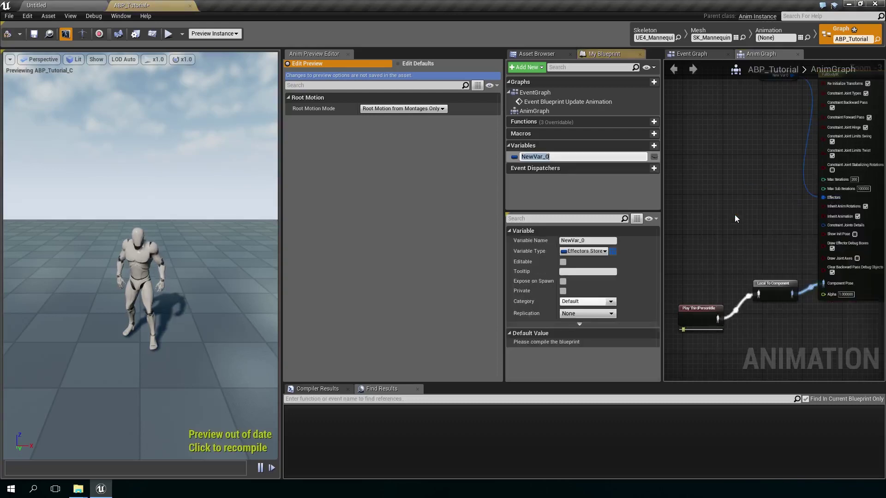
{"action": "type", "text": "Effectors"}
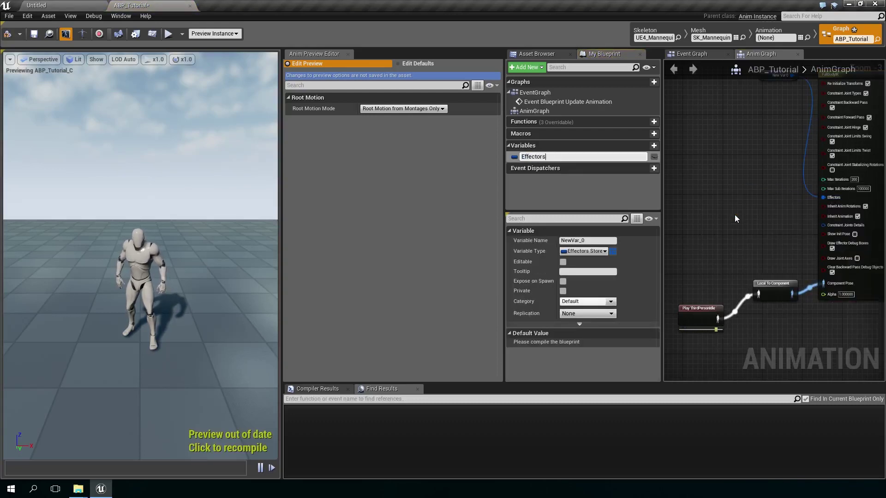
{"action": "key", "text": "Return"}
Step: Promote the FullBodyIK node's Constraint Joints Details input to a variable named Constraints
{"action": "left_click_drag", "start_coordinate": [824, 225], "coordinate": [769, 218]}
{"action": "left_click", "coordinate": [741, 252]}
{"action": "type", "text": "Constraints"}
{"action": "key", "text": "Return"}
Step: Separate the overlapping Effectors and Constraints variable nodes and place each beside its FullBodyIK input
{"action": "right_click_drag", "start_coordinate": [734, 95], "coordinate": [726, 150]}
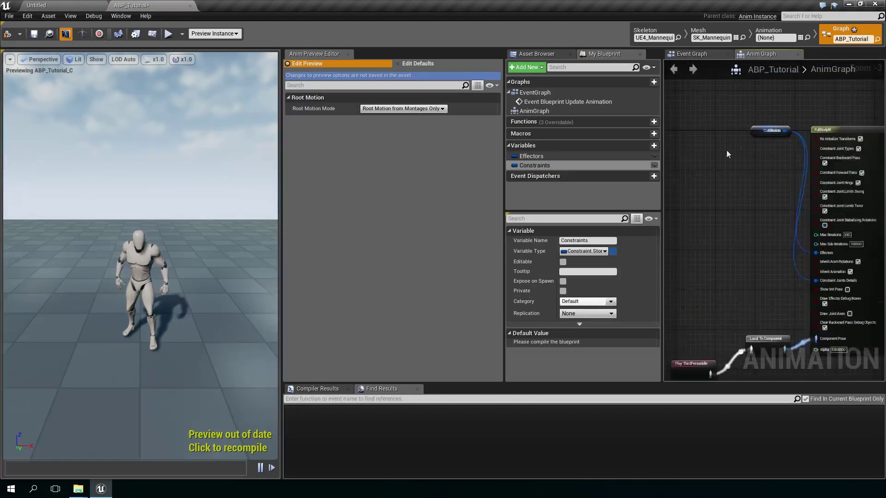
{"action": "left_click_drag", "start_coordinate": [759, 129], "coordinate": [755, 284]}
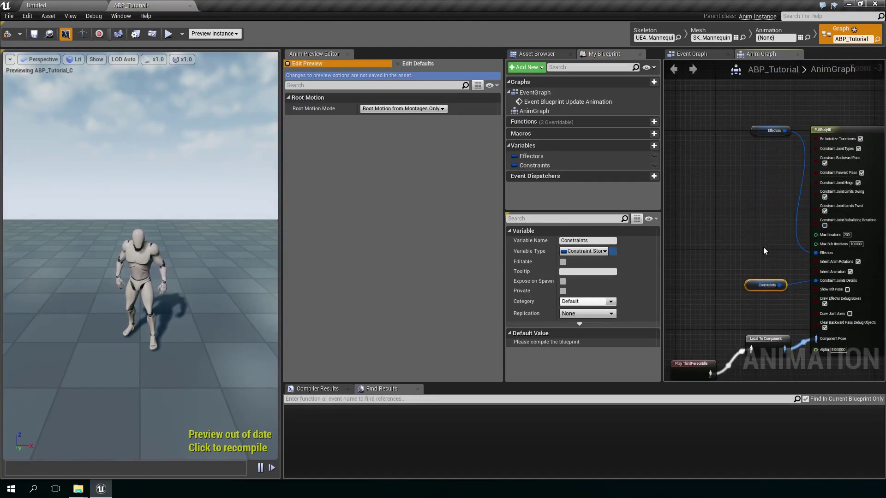
{"action": "left_click_drag", "start_coordinate": [757, 131], "coordinate": [753, 262]}
Step: Compile and save the ABP_Tutorial animation blueprint
{"action": "right_click_drag", "start_coordinate": [762, 274], "coordinate": [676, 207]}
{"action": "left_click", "coordinate": [8, 36]}
{"action": "left_click", "coordinate": [33, 41]}
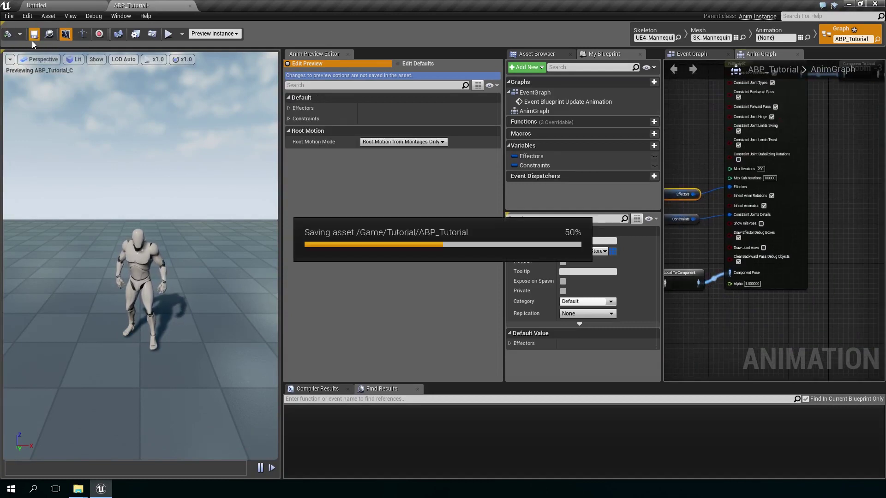
Step: Add four elements to the FullBodyIK node's IKBones array in the End Effector settings
{"action": "right_click_drag", "start_coordinate": [730, 269], "coordinate": [783, 276]}
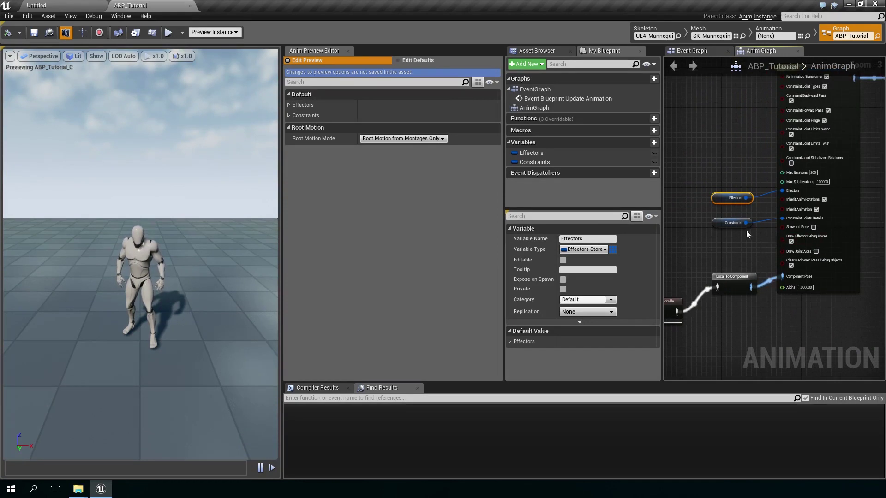
{"action": "left_click", "coordinate": [826, 223]}
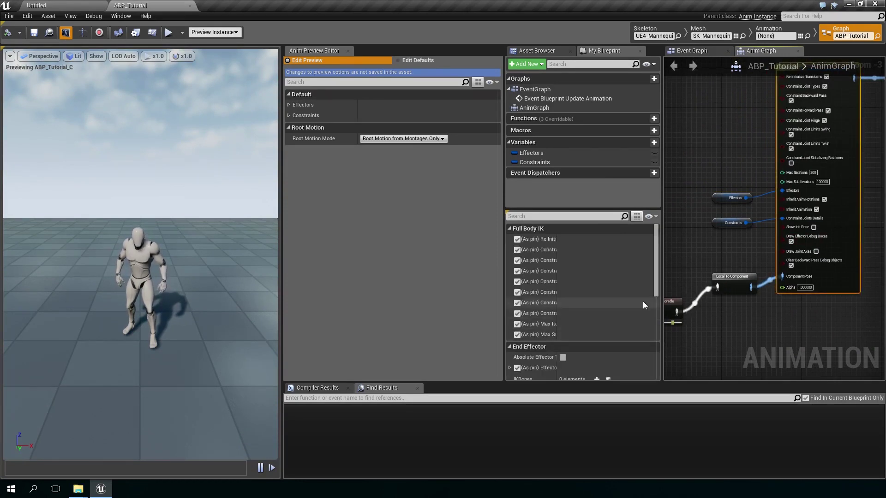
{"action": "scroll", "coordinate": [572, 297], "scroll_direction": "down", "scroll_amount": 4}
{"action": "scroll", "coordinate": [566, 295], "scroll_direction": "down", "scroll_amount": 2}
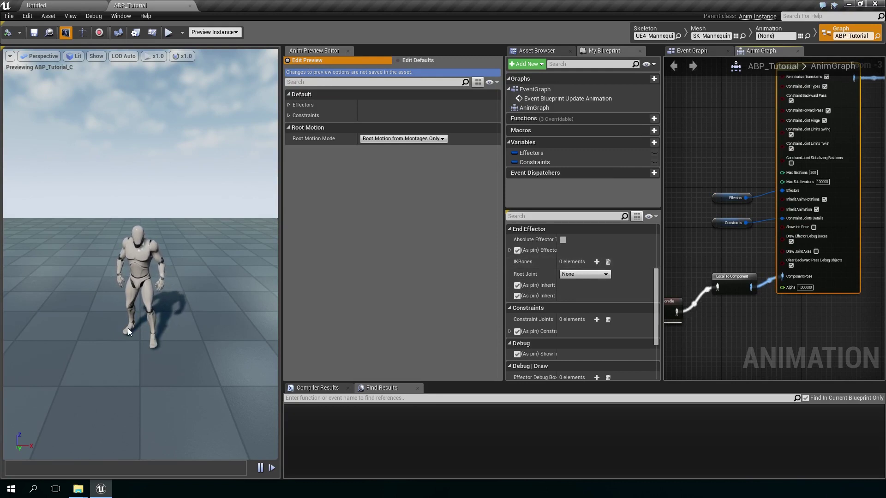
{"action": "left_click", "coordinate": [598, 262]}
{"action": "left_click", "coordinate": [597, 264]}
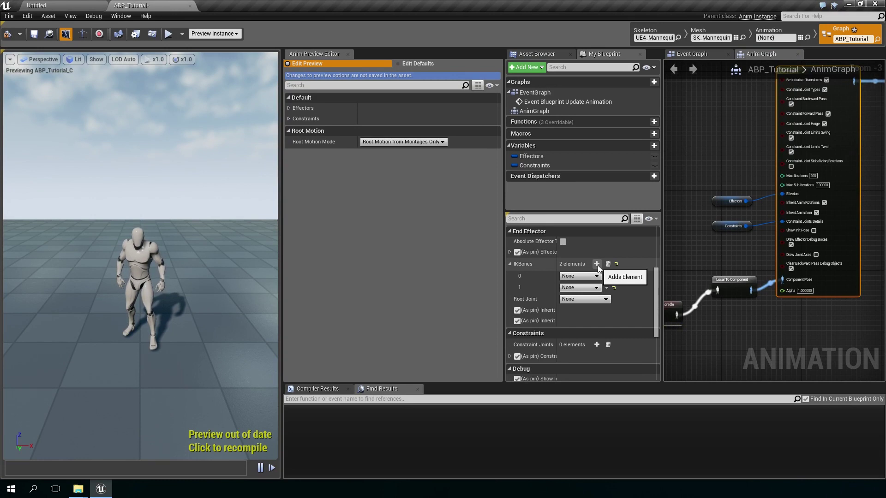
{"action": "left_click", "coordinate": [597, 264]}
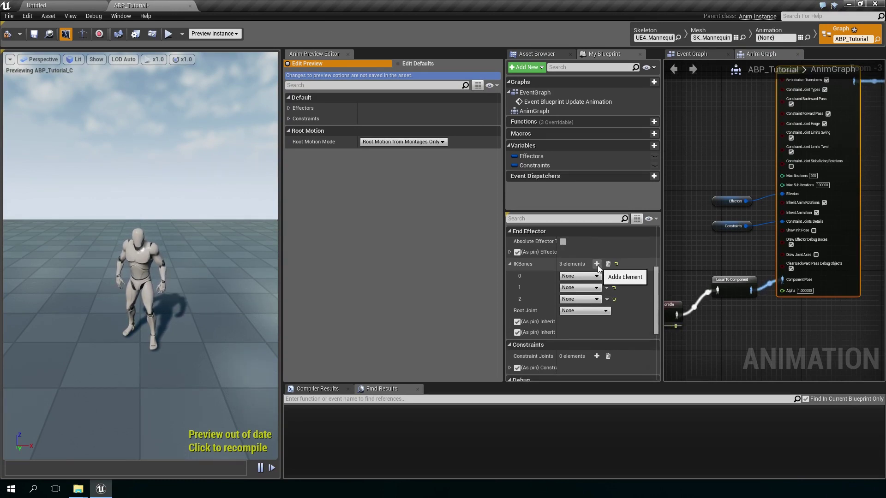
{"action": "left_click", "coordinate": [597, 264]}
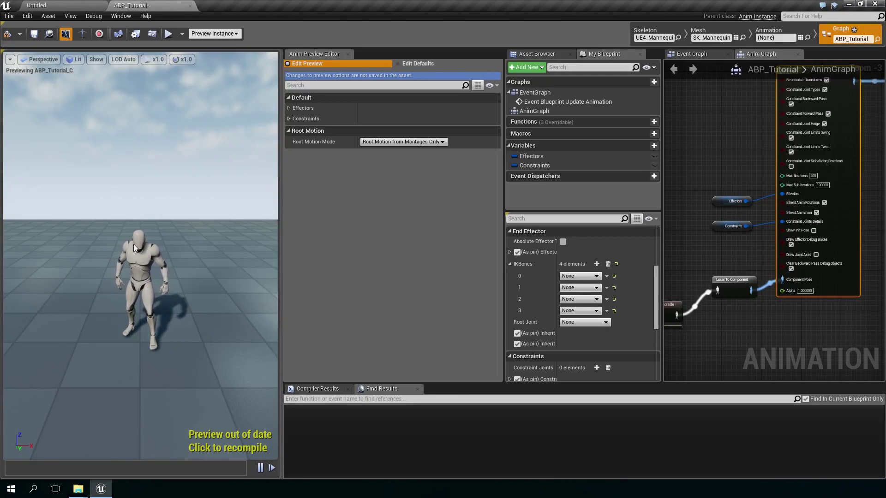
Step: Set IKBones element 0 to the foot_l bone and element 1 to foot_r
{"action": "left_click", "coordinate": [582, 276]}
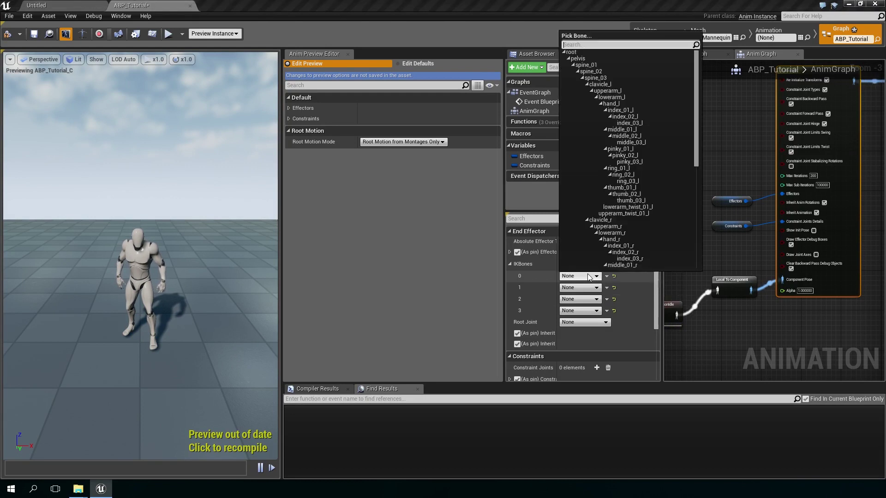
{"action": "type", "text": "foot"}
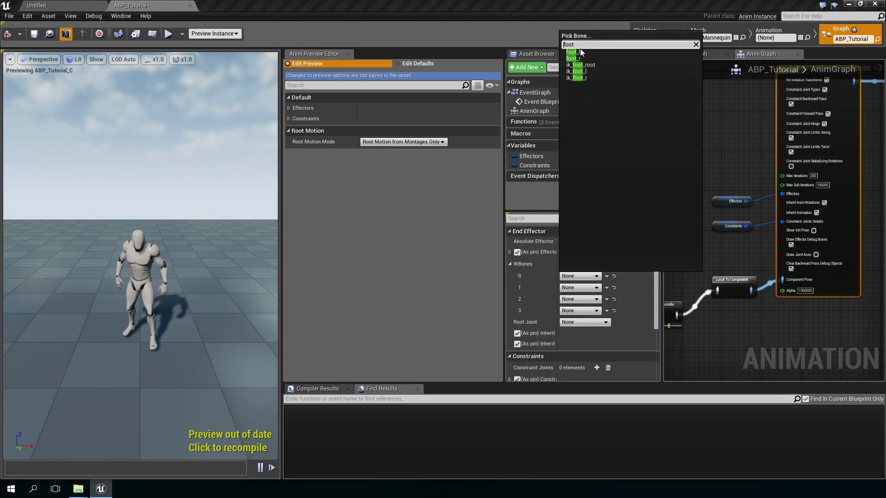
{"action": "left_click", "coordinate": [579, 52]}
{"action": "left_click", "coordinate": [588, 291]}
{"action": "type", "text": "foot"}
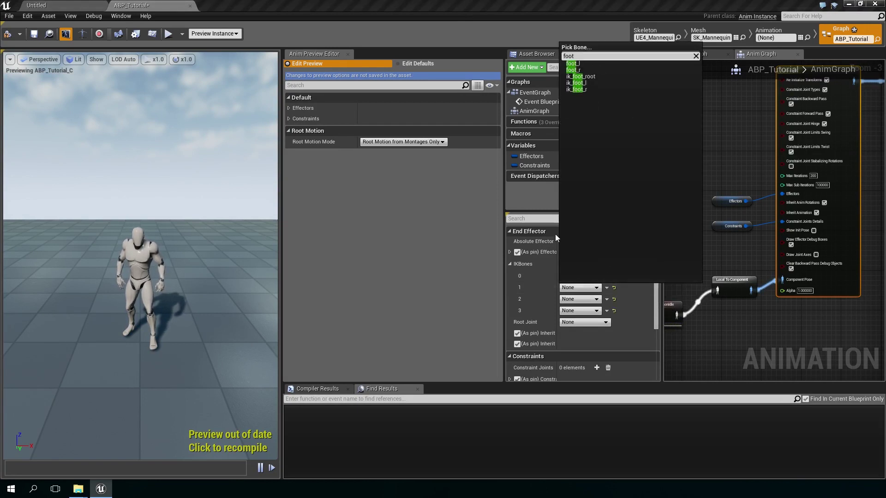
{"action": "left_click", "coordinate": [593, 69]}
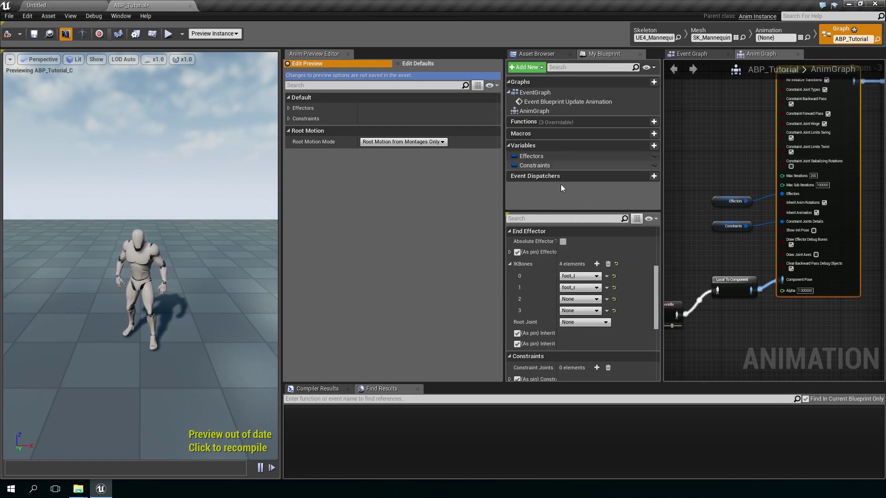
Step: Set IKBones element 2 to the head bone and element 3 to root
{"action": "left_click", "coordinate": [577, 303]}
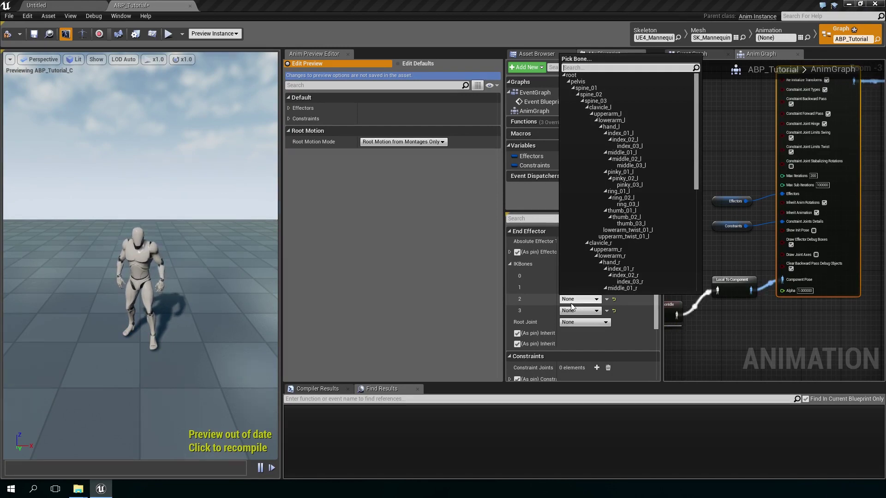
{"action": "type", "text": "hea"}
{"action": "left_click", "coordinate": [596, 76]}
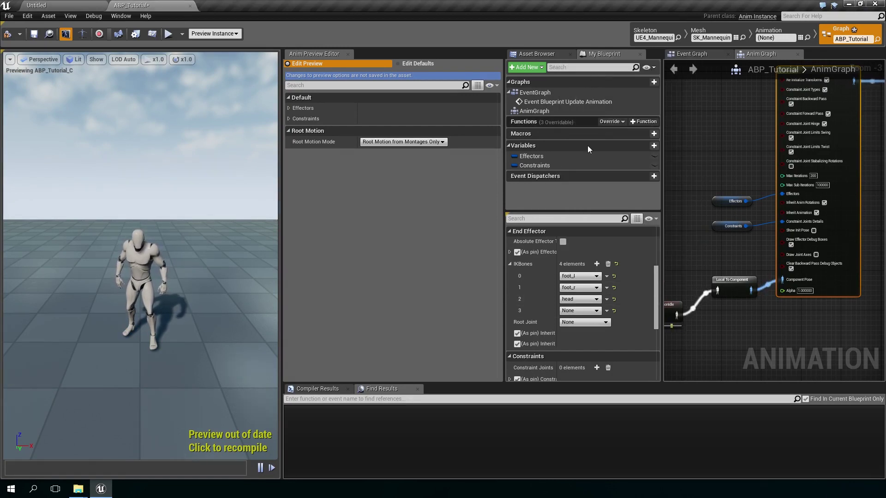
{"action": "left_click", "coordinate": [570, 311]}
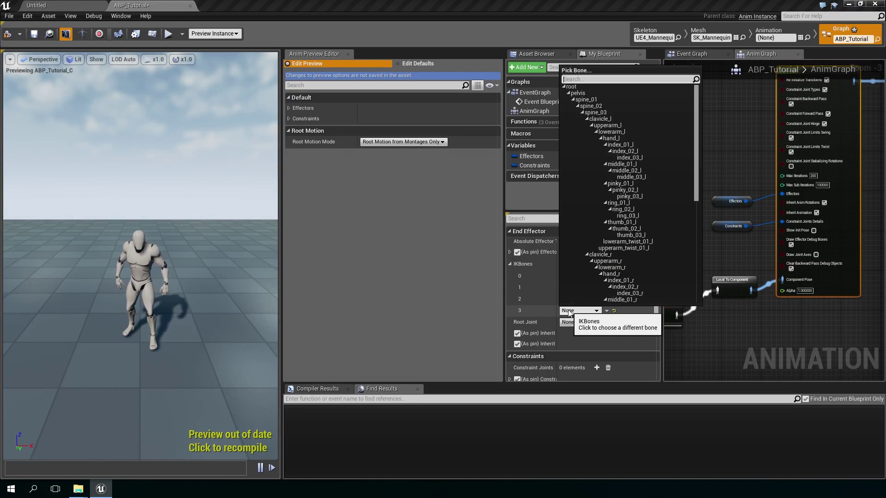
{"action": "left_click", "coordinate": [567, 85]}
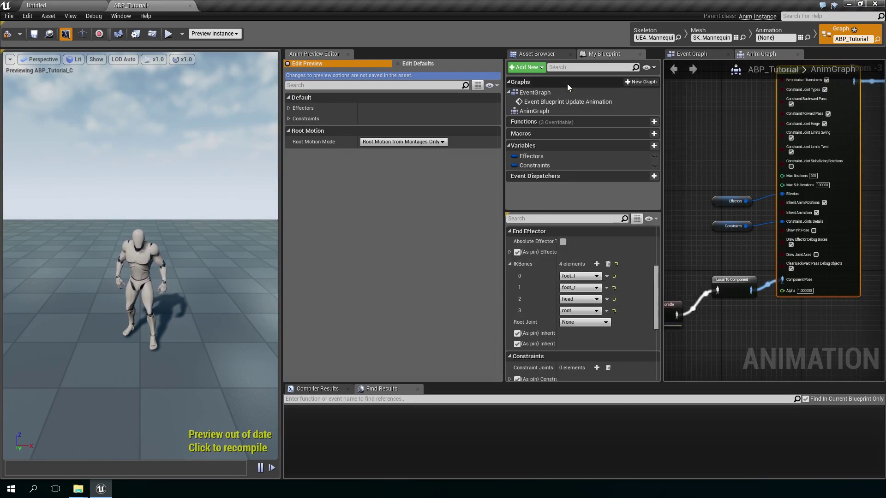
Step: Set the Root Joint to the root bone and change IKBones element 3 to pelvis
{"action": "left_click", "coordinate": [571, 324]}
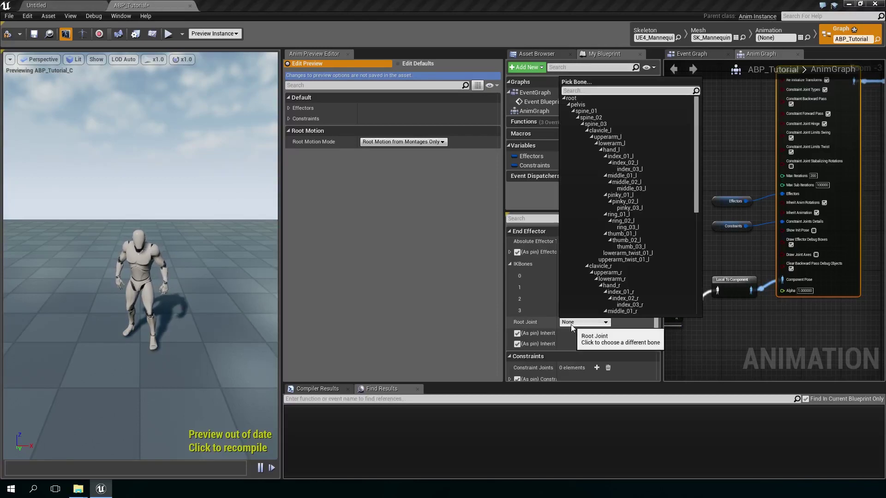
{"action": "left_click", "coordinate": [594, 100]}
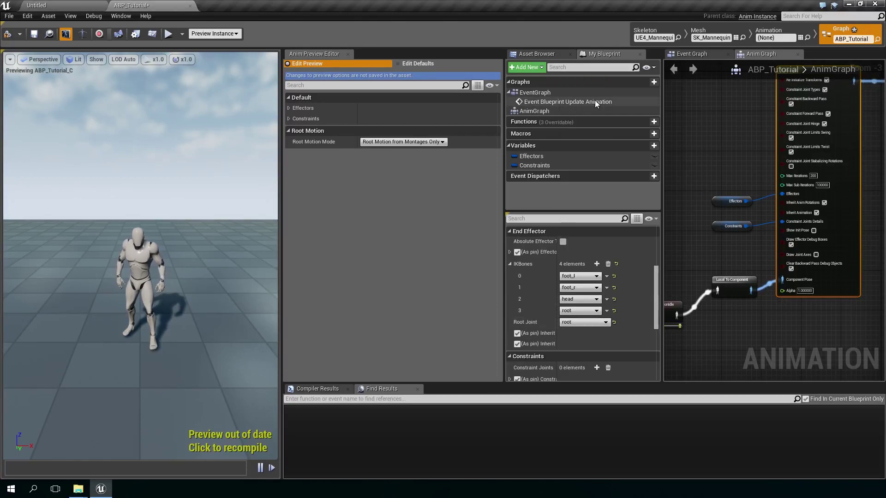
{"action": "left_click", "coordinate": [574, 323]}
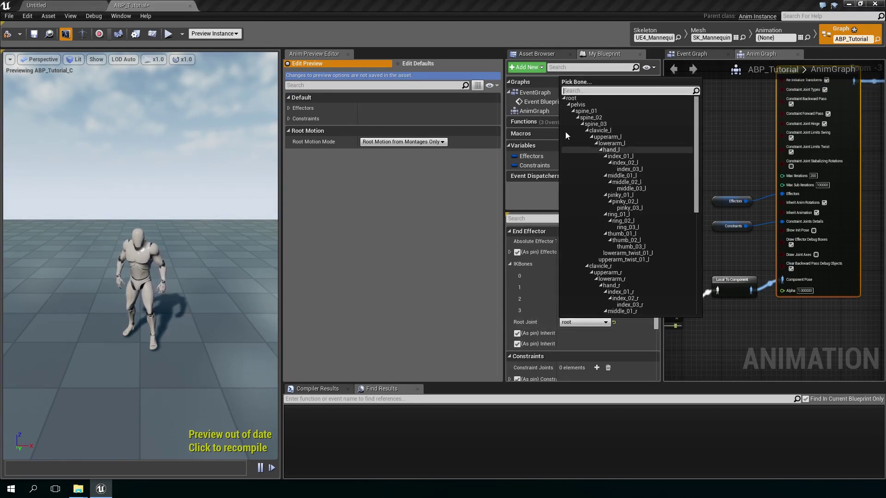
{"action": "left_click", "coordinate": [577, 334]}
{"action": "left_click", "coordinate": [580, 311]}
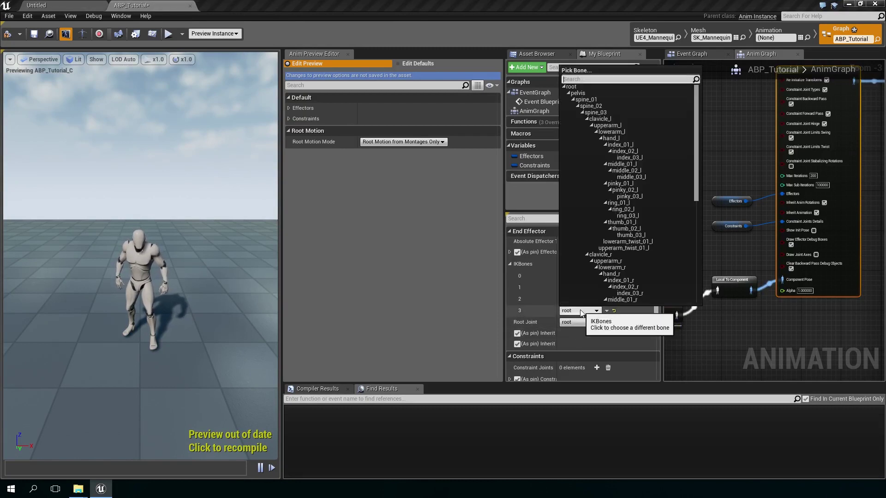
{"action": "left_click", "coordinate": [595, 93]}
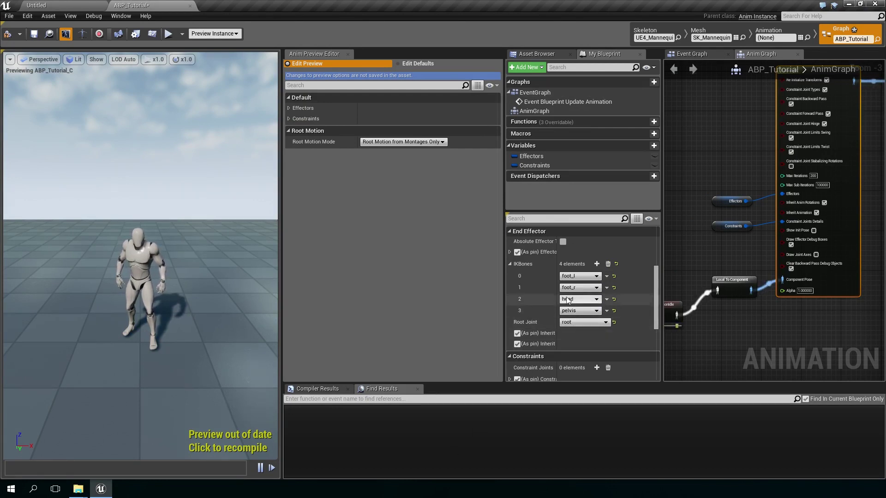
Step: Show the mannequin's bones in the preview viewport and select the bones around the floor joint between the feet
{"action": "left_click", "coordinate": [96, 60]}
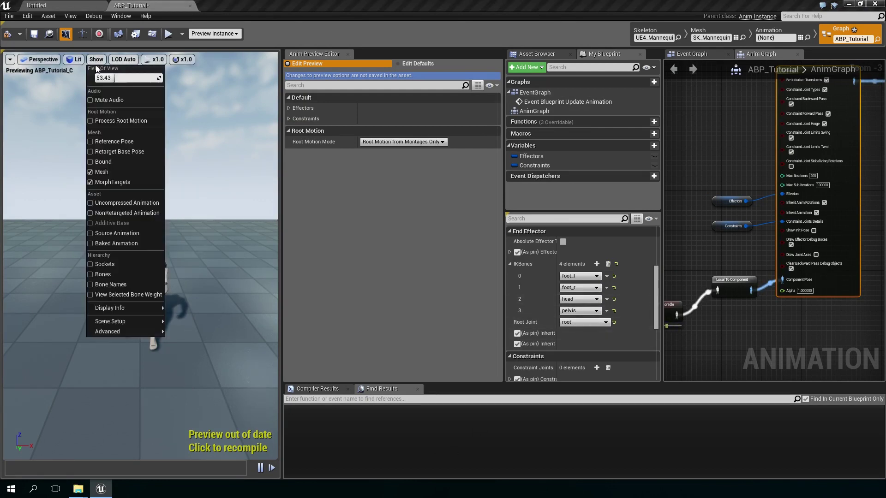
{"action": "left_click", "coordinate": [110, 276]}
{"action": "scroll", "coordinate": [147, 346], "scroll_direction": "up", "scroll_amount": 4}
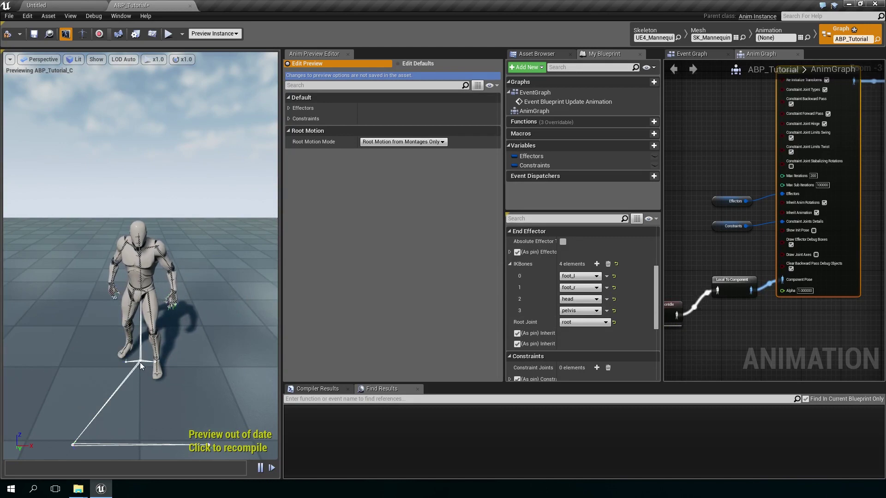
{"action": "left_click", "coordinate": [140, 362]}
{"action": "left_click", "coordinate": [140, 362]}
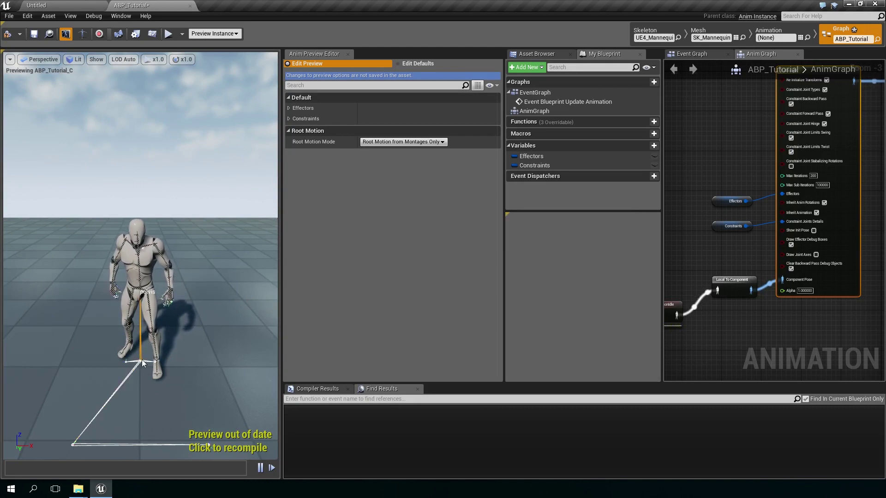
{"action": "scroll", "coordinate": [142, 359], "scroll_direction": "up", "scroll_amount": 3}
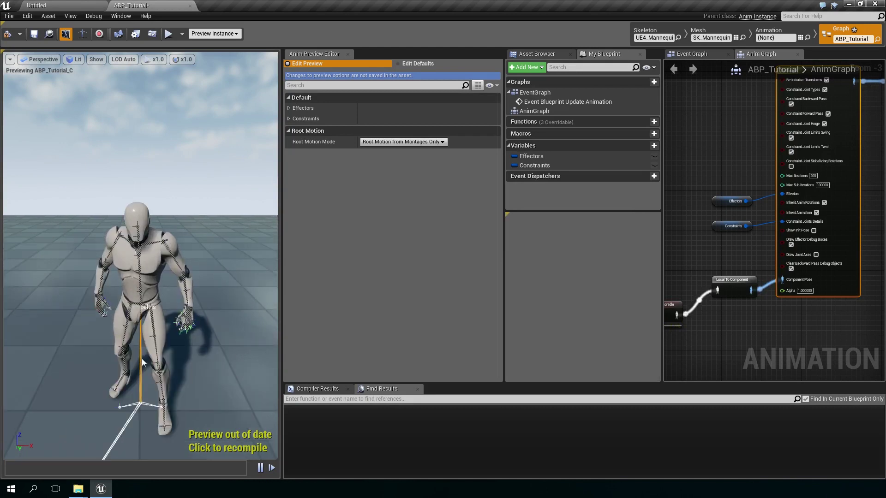
{"action": "left_click", "coordinate": [140, 403]}
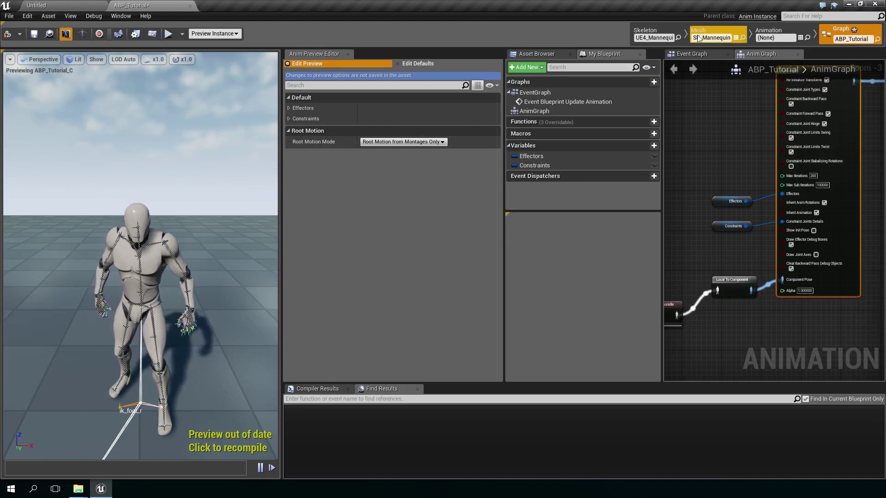
Step: Inspect the root and pelvis bones in the UE4_Mannequin skeleton tree and return to the ABP_Tutorial graph
{"action": "left_click", "coordinate": [655, 33]}
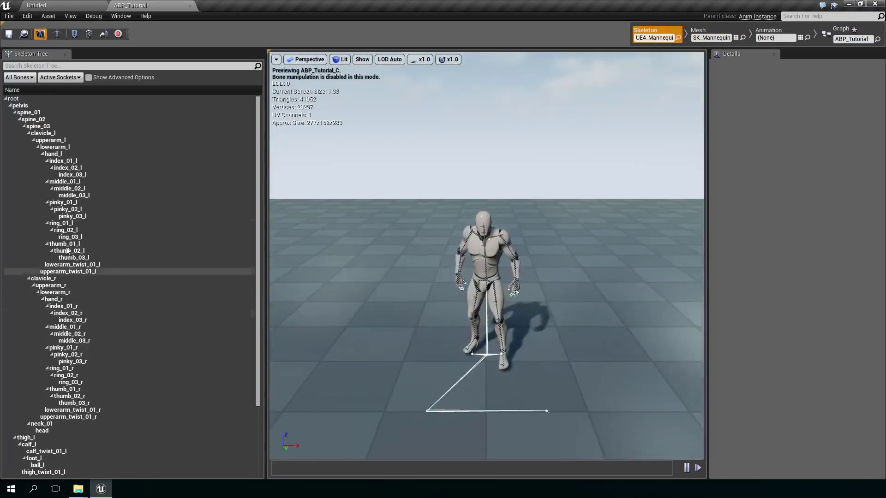
{"action": "left_click", "coordinate": [22, 99]}
{"action": "scroll", "coordinate": [539, 409], "scroll_direction": "up", "scroll_amount": 4}
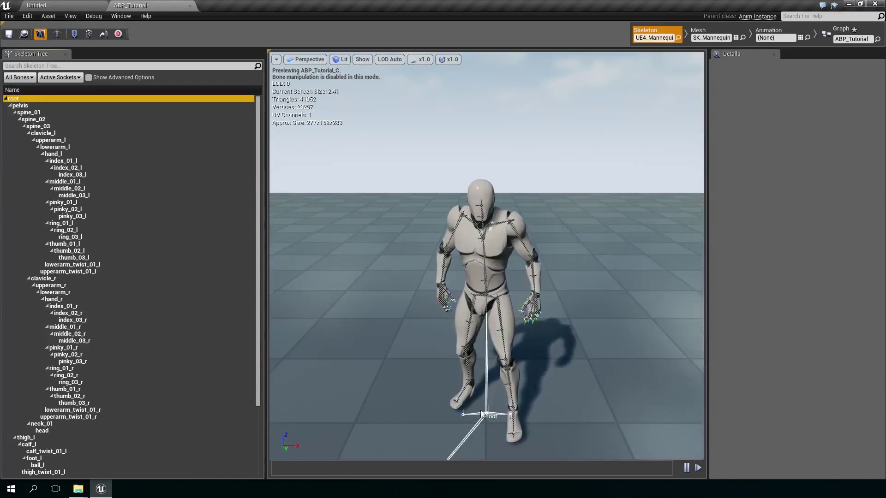
{"action": "left_click", "coordinate": [59, 107]}
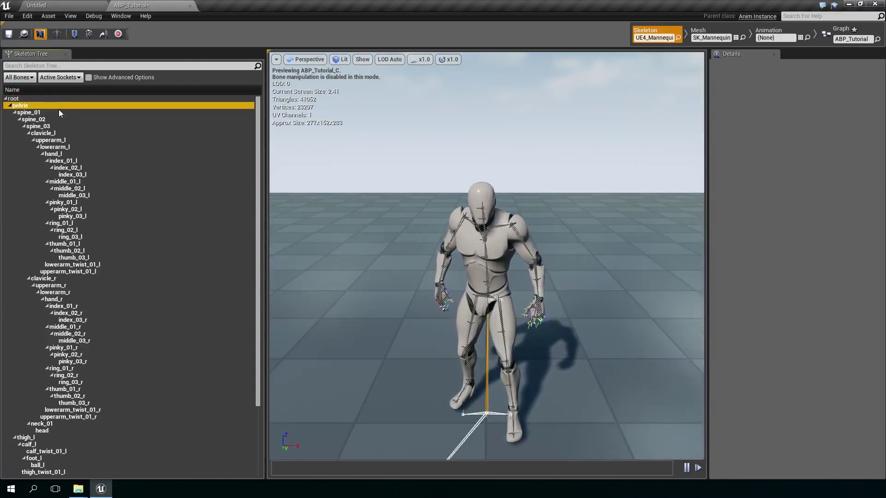
{"action": "left_click", "coordinate": [847, 33]}
{"action": "scroll", "coordinate": [212, 336], "scroll_direction": "up", "scroll_amount": 2}
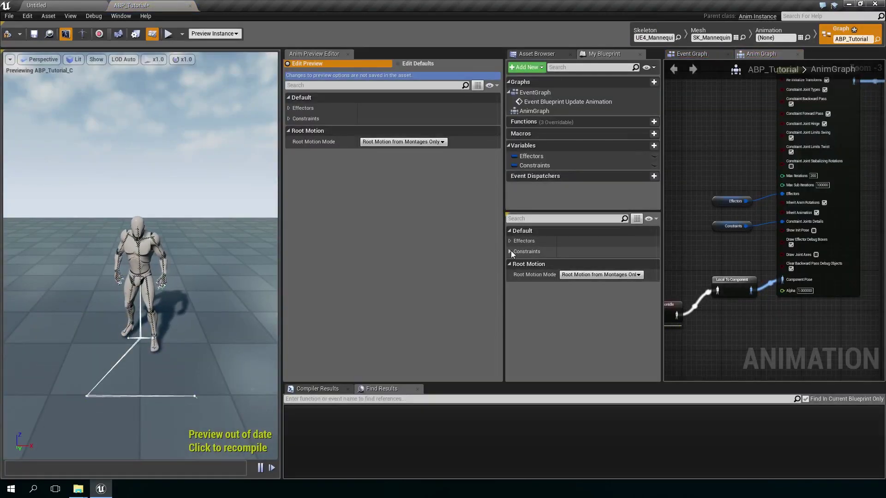
Step: Check the default Constraints and Effectors arrays against the FullBodyIK node's IKBones list
{"action": "left_click", "coordinate": [512, 252]}
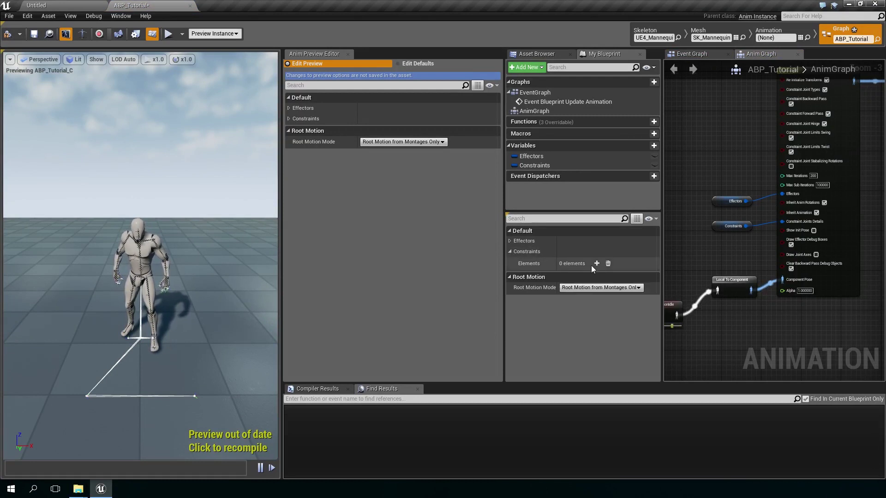
{"action": "left_click", "coordinate": [513, 240]}
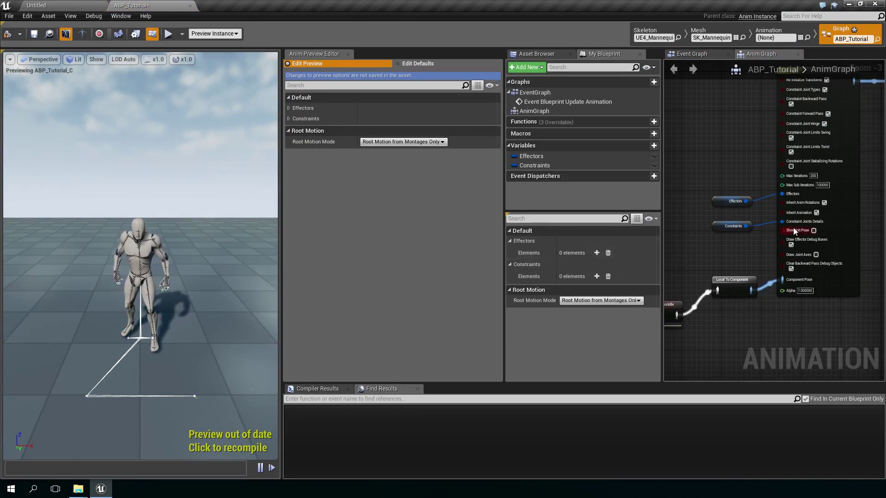
{"action": "left_click", "coordinate": [851, 229]}
{"action": "scroll", "coordinate": [595, 313], "scroll_direction": "down", "scroll_amount": 5}
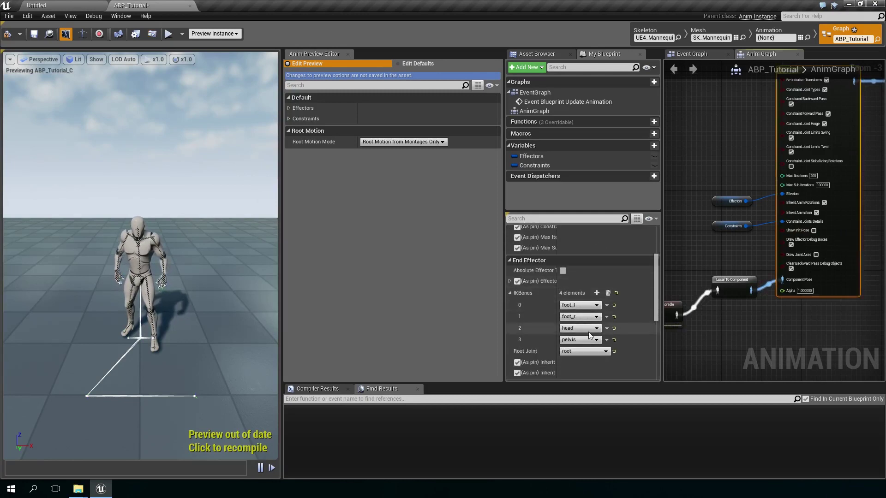
Step: Add four elements to the default value of the Effectors variable
{"action": "left_click", "coordinate": [733, 201]}
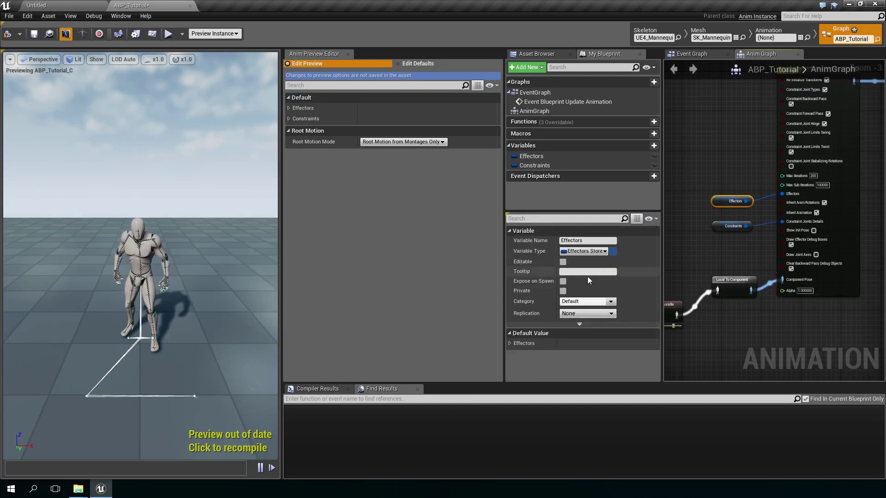
{"action": "left_click", "coordinate": [510, 344]}
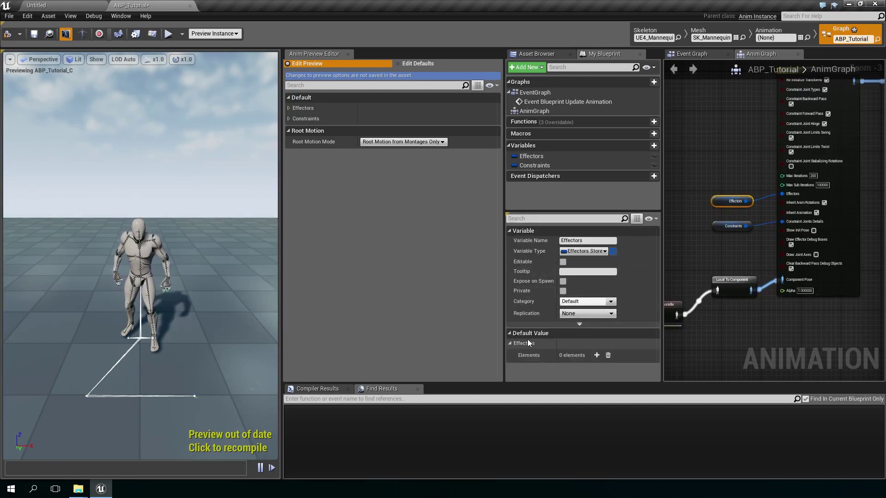
{"action": "left_click", "coordinate": [597, 356]}
{"action": "left_click", "coordinate": [596, 356]}
{"action": "left_click", "coordinate": [597, 357]}
{"action": "left_click", "coordinate": [597, 357]}
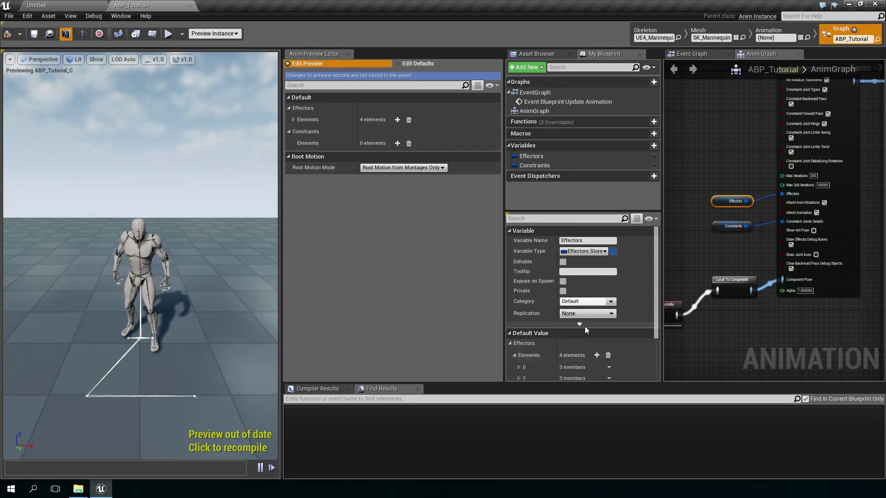
Step: Set the Weight of Effectors elements 0 and 1 to 1.0
{"action": "scroll", "coordinate": [582, 330], "scroll_direction": "down", "scroll_amount": 3}
{"action": "left_click", "coordinate": [518, 310]}
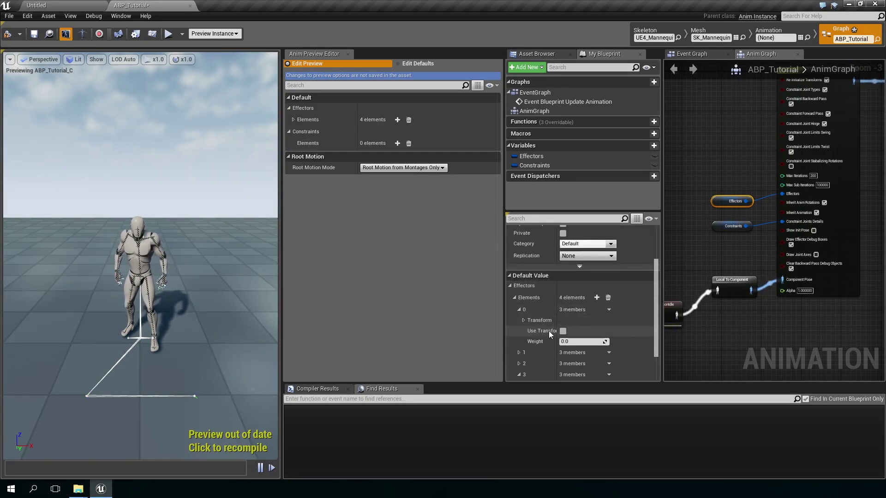
{"action": "left_click", "coordinate": [572, 341]}
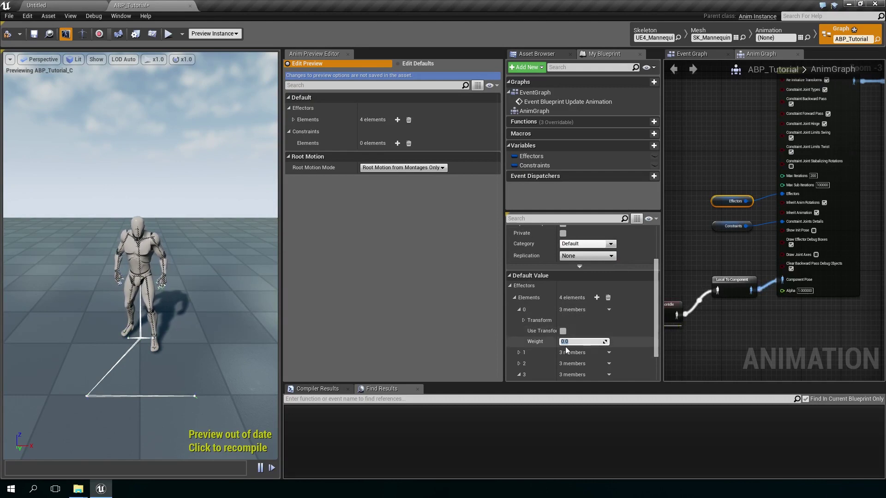
{"action": "left_click", "coordinate": [518, 353]}
{"action": "scroll", "coordinate": [522, 354], "scroll_direction": "down", "scroll_amount": 3}
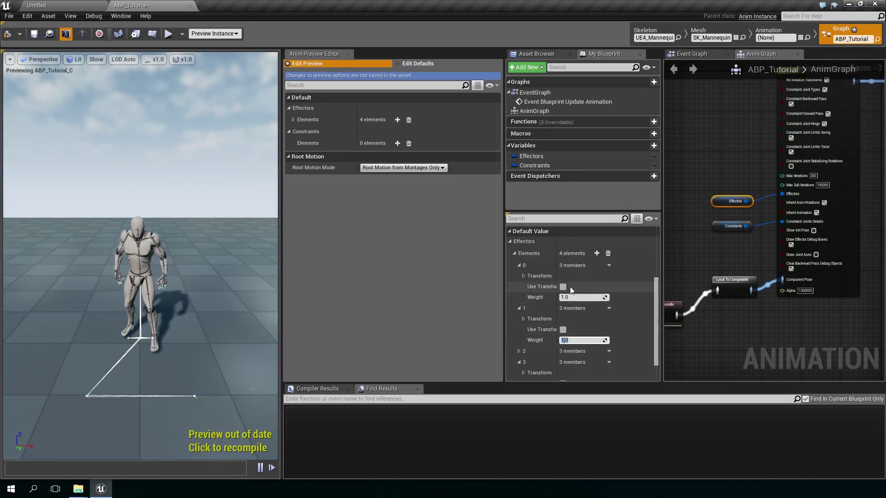
Step: Enable Use Transform from Input Animation for Effectors elements 0 and 1
{"action": "left_click_drag", "start_coordinate": [557, 281], "coordinate": [587, 281]}
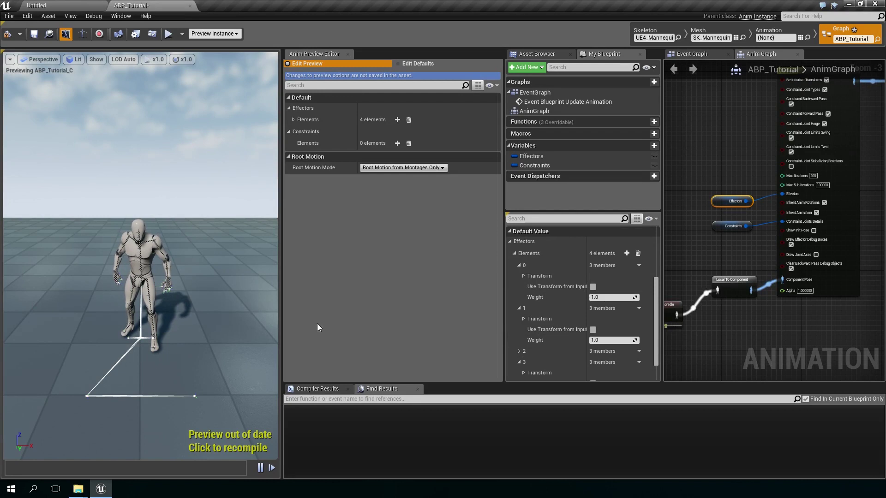
{"action": "left_click", "coordinate": [593, 287]}
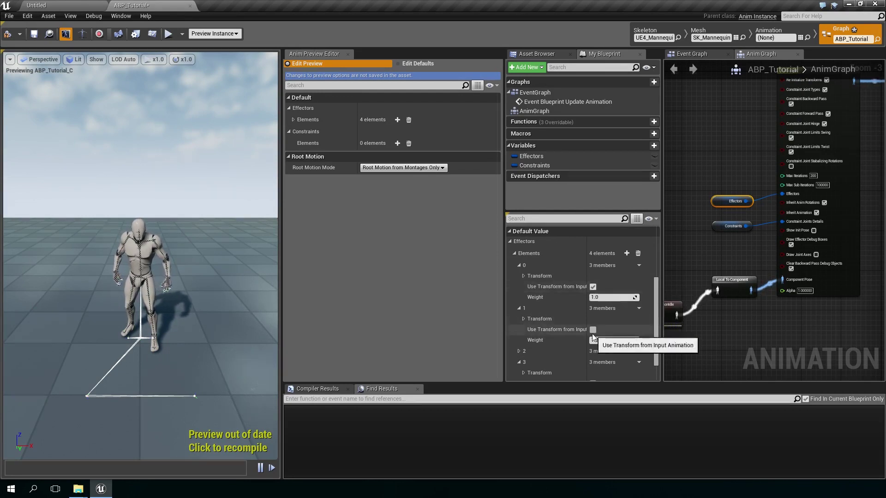
{"action": "scroll", "coordinate": [545, 340], "scroll_direction": "down", "scroll_amount": 1}
{"action": "scroll", "coordinate": [528, 334], "scroll_direction": "down", "scroll_amount": 1}
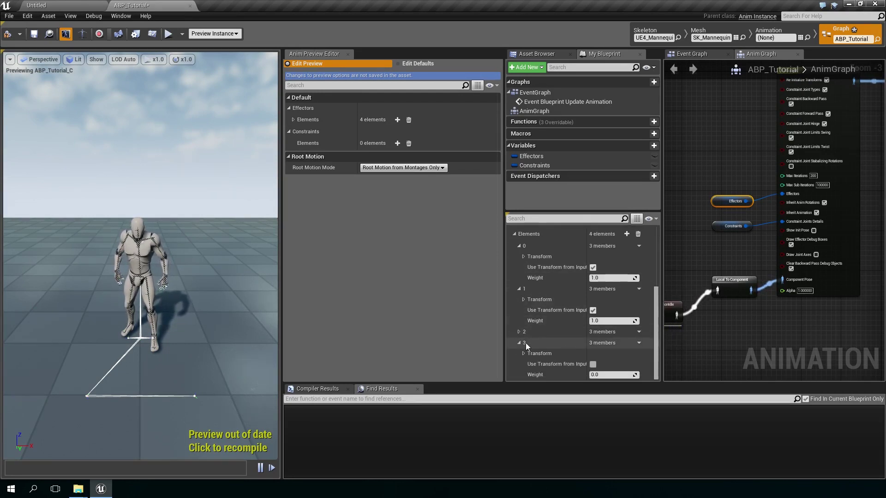
Step: Set the Weight of Effectors element 3 to 1.0 and enable Use Transform from Input Animation for it
{"action": "left_click", "coordinate": [637, 377]}
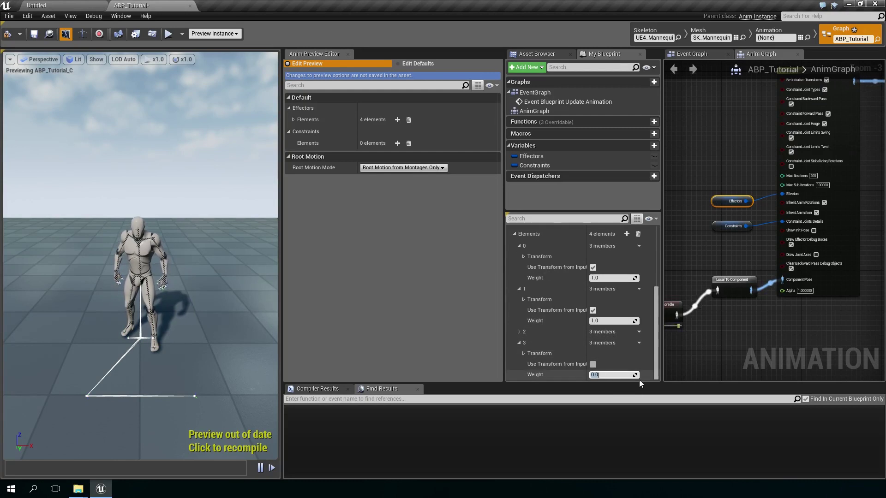
{"action": "type", "text": "0."}
{"action": "key", "text": "BackSpace"}
{"action": "key", "text": "BackSpace"}
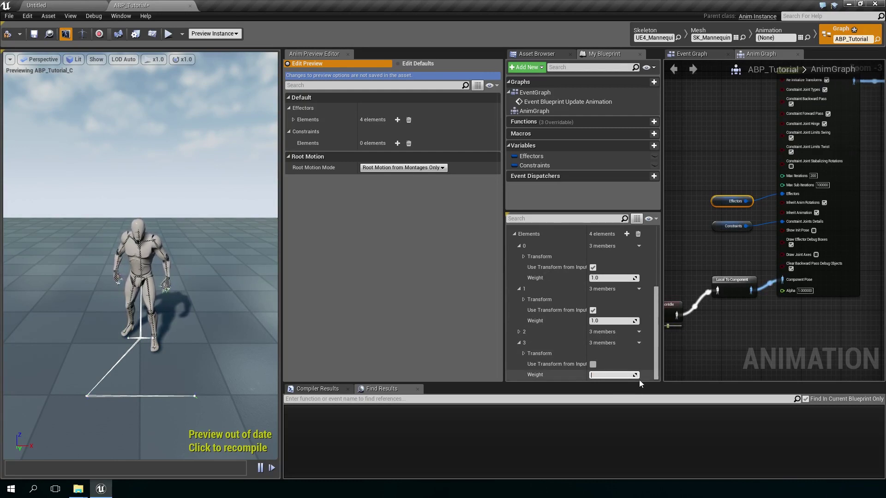
{"action": "type", "text": "1"}
{"action": "key", "text": "Return"}
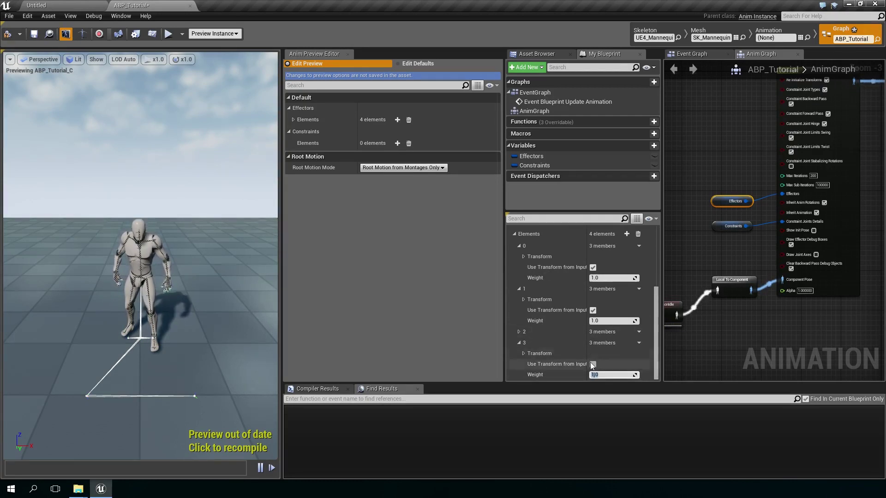
Step: Give Effectors element 2 a Z location of 160, a Y rotation of about 90 and a Weight of 0.1, and compile the blueprint
{"action": "left_click", "coordinate": [520, 331]}
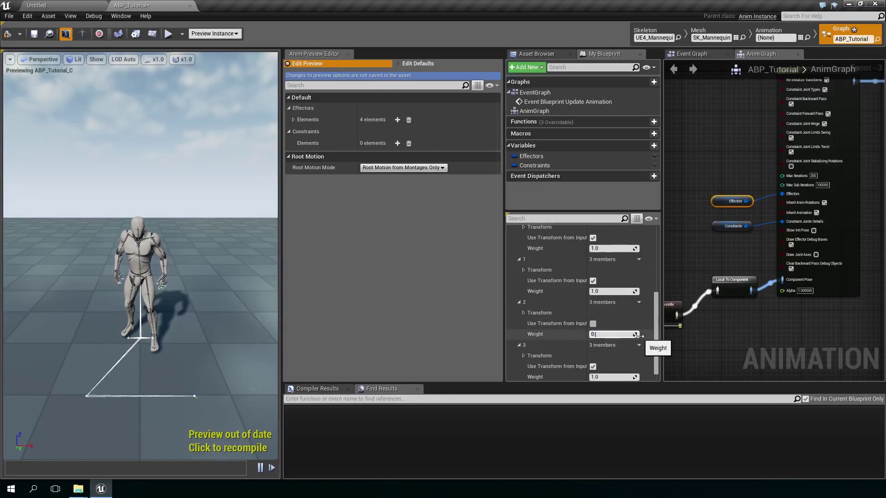
{"action": "left_click", "coordinate": [523, 313]}
{"action": "left_click_drag", "start_coordinate": [659, 326], "coordinate": [773, 323]}
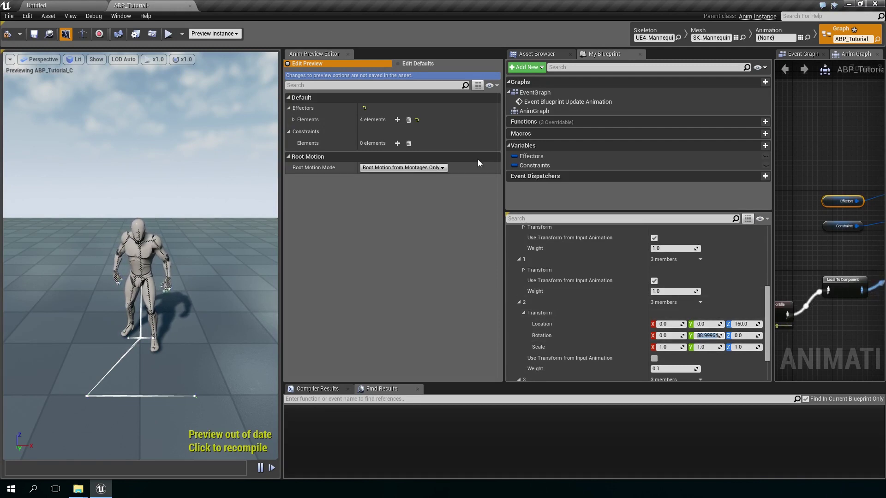
{"action": "left_click", "coordinate": [8, 35]}
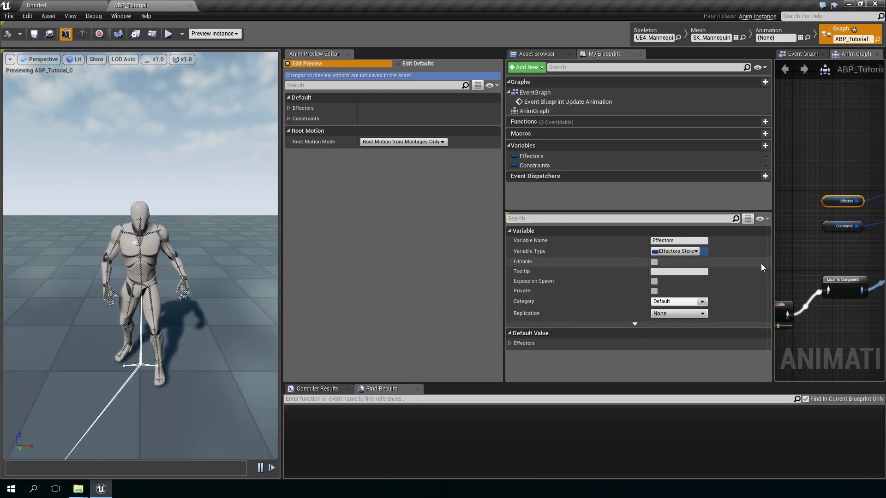
Step: Add four elements to the FullBodyIK node's Effector Debug Box Sizes array
{"action": "scroll", "coordinate": [855, 275], "scroll_direction": "down", "scroll_amount": 2}
{"action": "right_click_drag", "start_coordinate": [856, 275], "coordinate": [804, 268]}
{"action": "scroll", "coordinate": [819, 255], "scroll_direction": "up", "scroll_amount": 1}
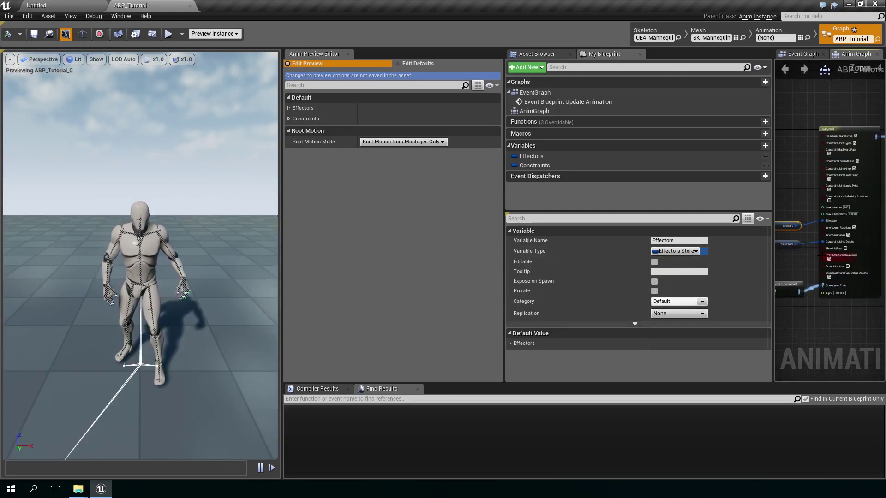
{"action": "scroll", "coordinate": [822, 256], "scroll_direction": "up", "scroll_amount": 1}
{"action": "left_click", "coordinate": [875, 234]}
{"action": "scroll", "coordinate": [632, 322], "scroll_direction": "down", "scroll_amount": 8}
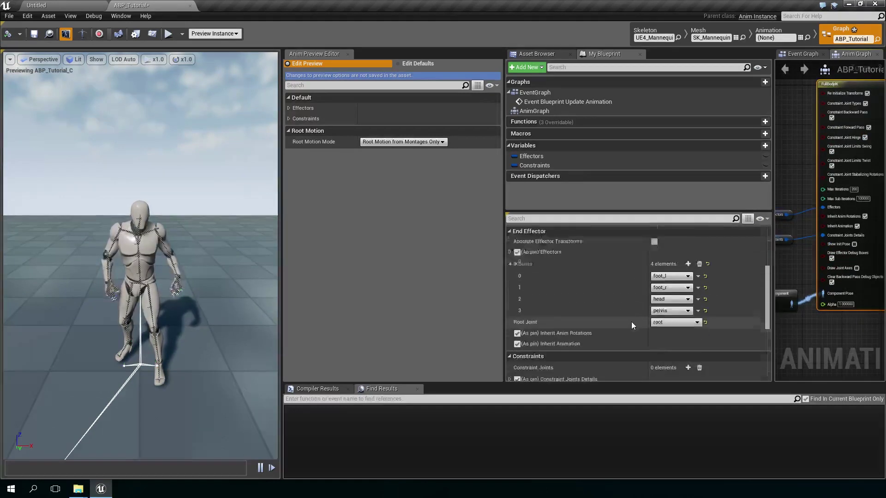
{"action": "scroll", "coordinate": [631, 322], "scroll_direction": "down", "scroll_amount": 4}
{"action": "scroll", "coordinate": [634, 350], "scroll_direction": "down", "scroll_amount": 1}
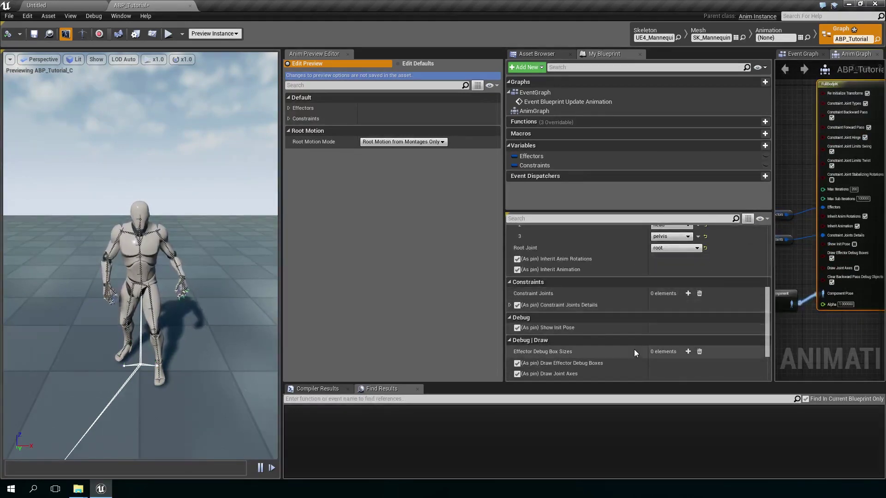
{"action": "left_click", "coordinate": [689, 354]}
{"action": "left_click", "coordinate": [689, 353]}
{"action": "left_click", "coordinate": [689, 353]}
{"action": "left_click", "coordinate": [690, 354]}
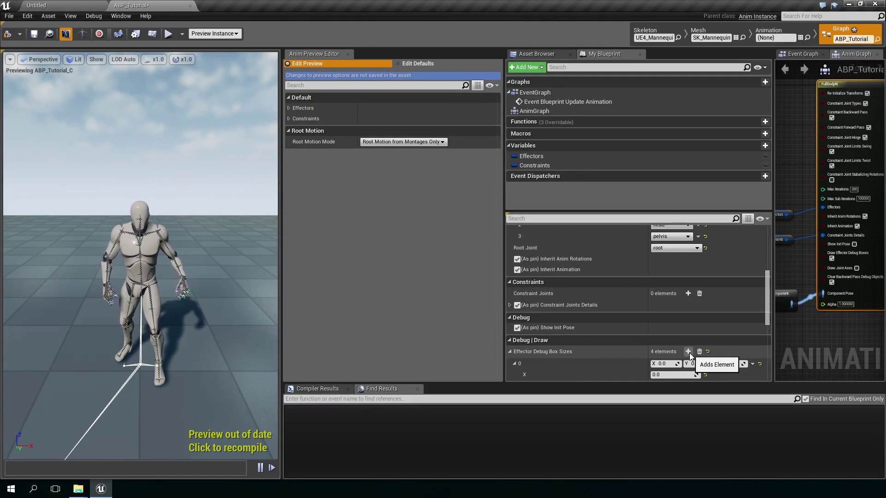
Step: Set X, Y and Z to 3.0 for Effector Debug Box Sizes elements 0, 1 and 2
{"action": "scroll", "coordinate": [690, 353], "scroll_direction": "down", "scroll_amount": 2}
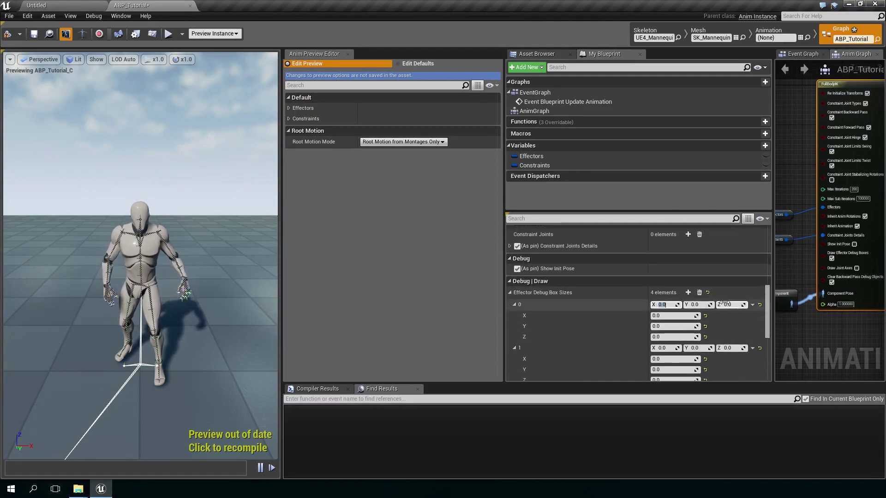
{"action": "key", "text": "Tab"}
{"action": "type", "text": "3"}
{"action": "key", "text": "Tab"}
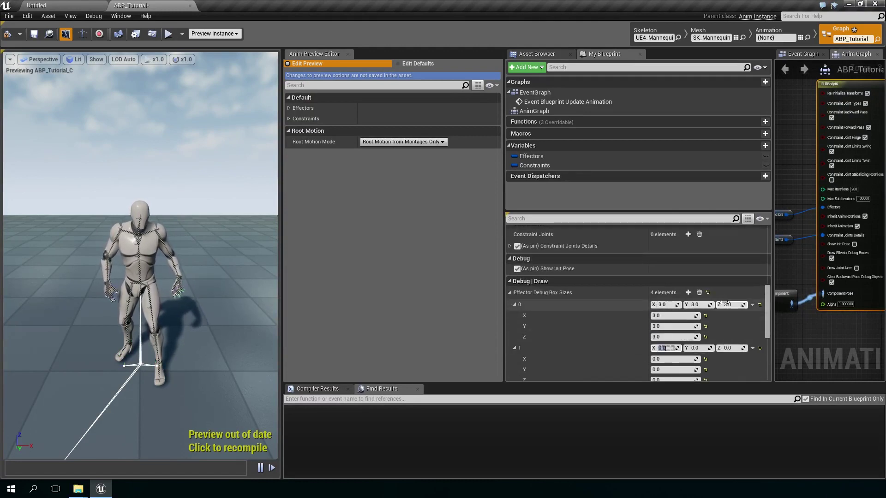
{"action": "scroll", "coordinate": [672, 319], "scroll_direction": "down", "scroll_amount": 3}
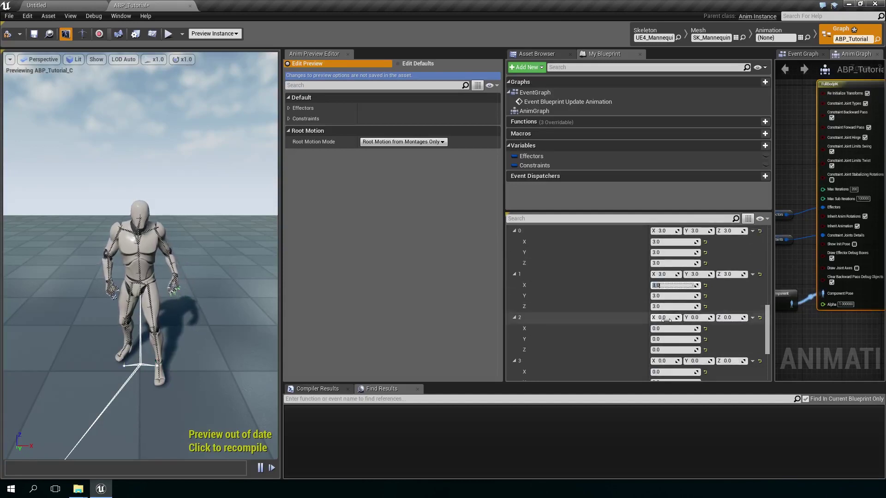
{"action": "key", "text": "Tab"}
{"action": "key", "text": "Tab"}
{"action": "key", "text": "Tab"}
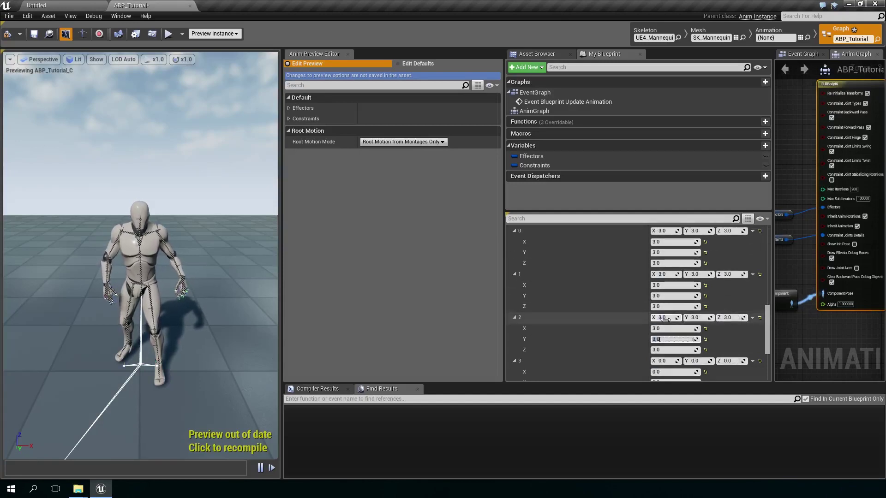
Step: Set X, Y and Z to 3.0 for Effector Debug Box Sizes element 3, and compile and save the blueprint
{"action": "key", "text": "Tab"}
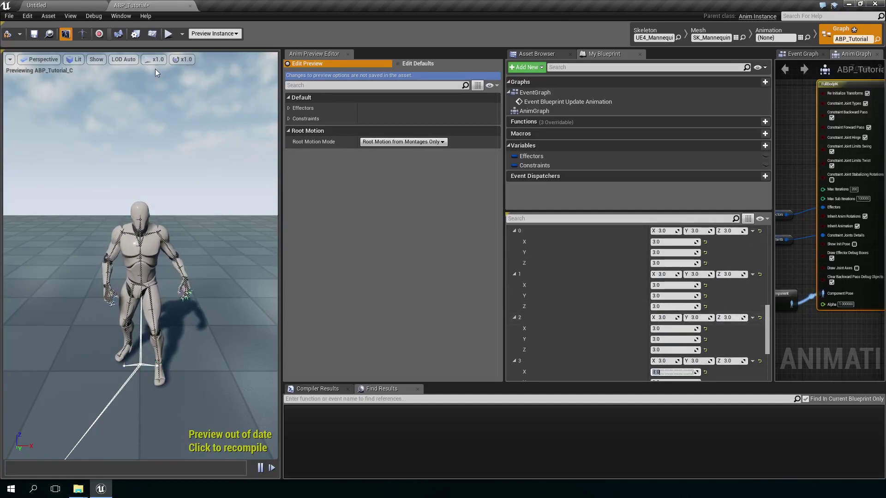
{"action": "left_click", "coordinate": [14, 34]}
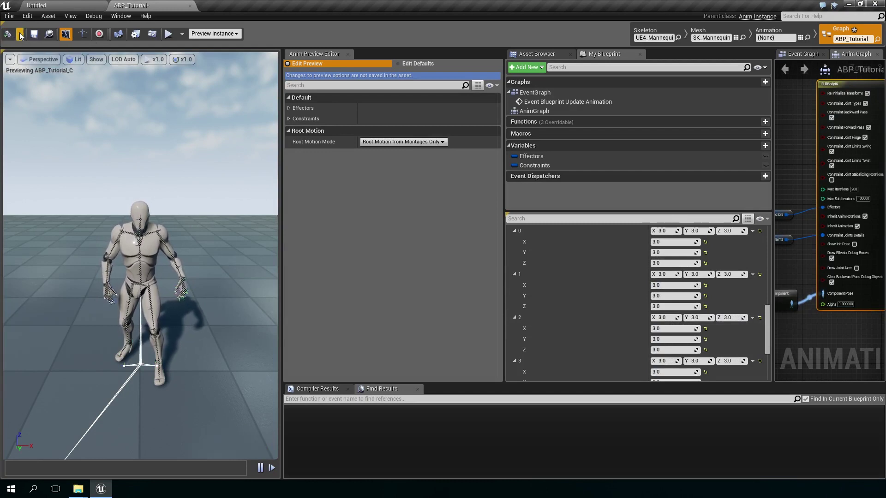
{"action": "left_click", "coordinate": [34, 34]}
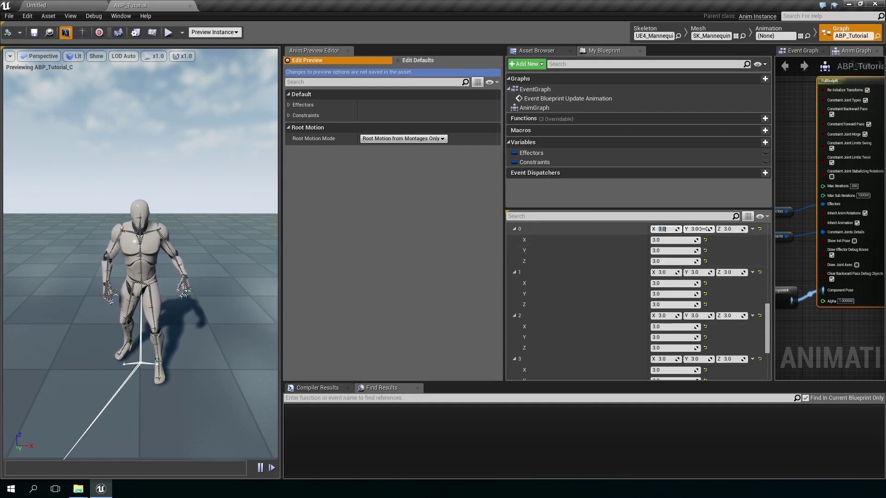
Step: Set X, Y and Z to 6.0 for all four Effector Debug Box Sizes elements, and compile and save the blueprint
{"action": "type", "text": "6"}
{"action": "key", "text": "Tab"}
{"action": "type", "text": "6"}
{"action": "key", "text": "Tab"}
{"action": "type", "text": "6"}
{"action": "key", "text": "Tab"}
{"action": "type", "text": "6"}
{"action": "key", "text": "Tab"}
{"action": "type", "text": "6"}
{"action": "key", "text": "Tab"}
{"action": "type", "text": "6"}
{"action": "key", "text": "Tab"}
{"action": "type", "text": "6"}
{"action": "key", "text": "Tab"}
{"action": "type", "text": "6"}
{"action": "key", "text": "Tab"}
{"action": "key", "text": "Tab"}
{"action": "key", "text": "Tab"}
{"action": "key", "text": "Tab"}
{"action": "type", "text": "6"}
{"action": "key", "text": "Tab"}
{"action": "type", "text": "6"}
{"action": "key", "text": "Tab"}
{"action": "type", "text": "6"}
{"action": "key", "text": "Tab"}
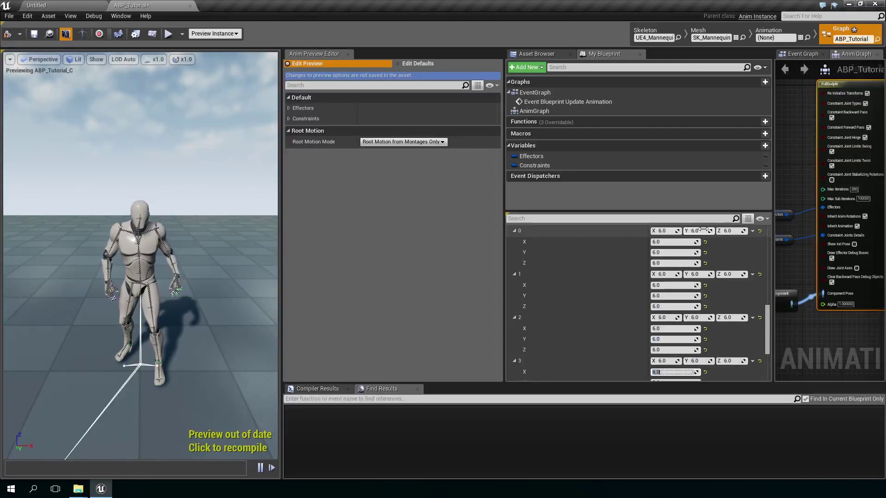
{"action": "left_click", "coordinate": [8, 34]}
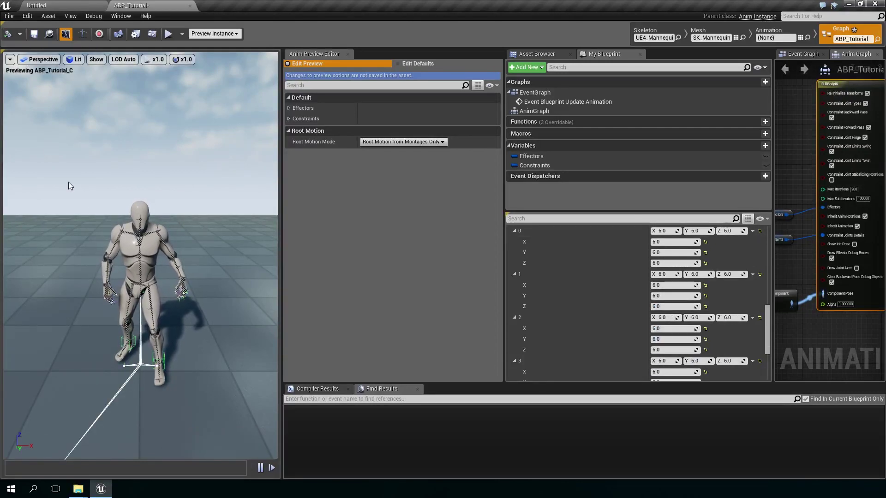
{"action": "left_click", "coordinate": [34, 33]}
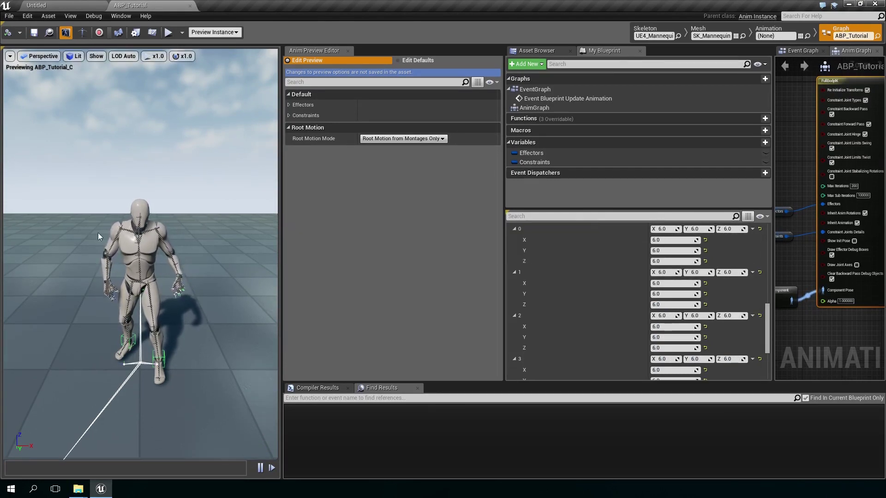
Step: Inspect the effector debug boxes on the mannequin in wireframe view, and return the viewport to lit view
{"action": "left_click", "coordinate": [142, 283]}
{"action": "key", "text": "alt+2"}
{"action": "scroll", "coordinate": [143, 289], "scroll_direction": "up", "scroll_amount": 8}
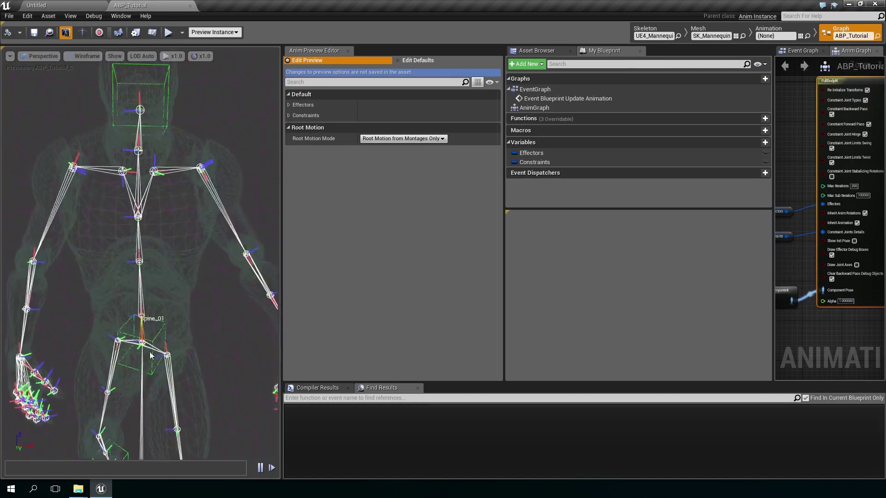
{"action": "scroll", "coordinate": [152, 277], "scroll_direction": "down", "scroll_amount": 10}
{"action": "scroll", "coordinate": [153, 242], "scroll_direction": "up", "scroll_amount": 3}
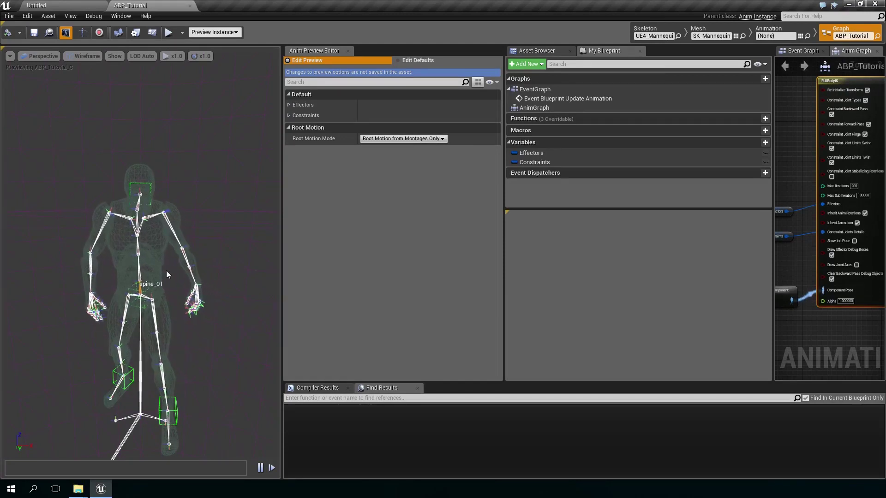
{"action": "key", "text": "alt+4"}
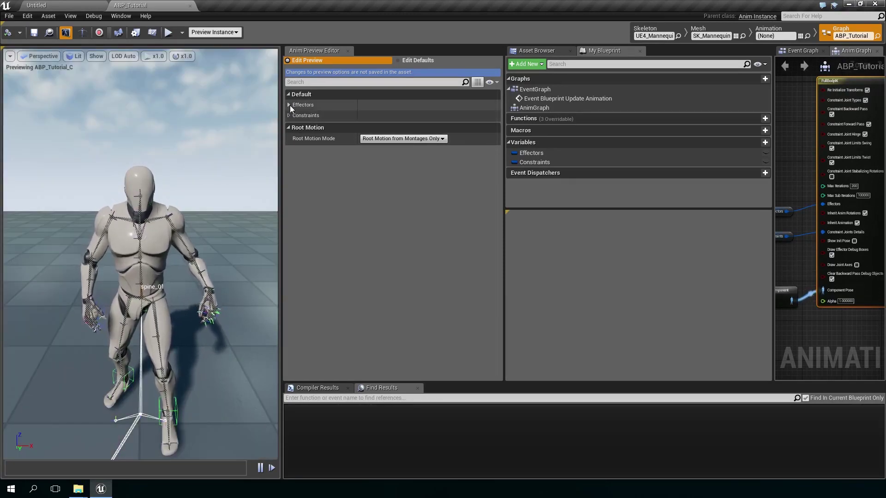
Step: Test preview Effectors element 2 with a Z location of about 106.8 and a Y location of about 51.4
{"action": "left_click", "coordinate": [289, 105]}
{"action": "left_click", "coordinate": [293, 116]}
{"action": "left_click", "coordinate": [298, 151]}
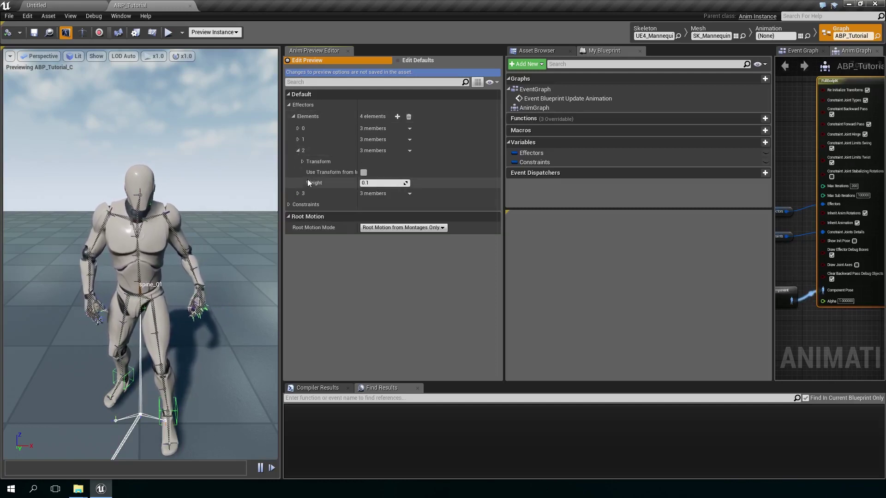
{"action": "left_click", "coordinate": [302, 162]}
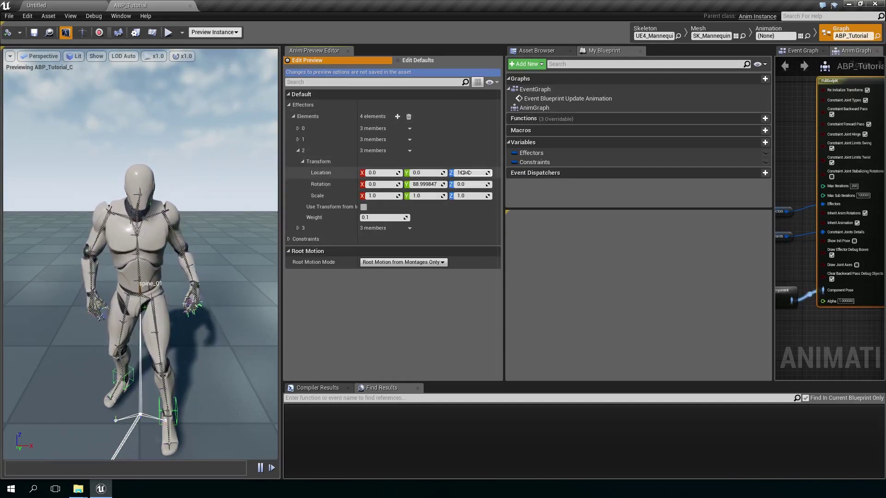
{"action": "left_click_drag", "start_coordinate": [466, 172], "coordinate": [450, 173]}
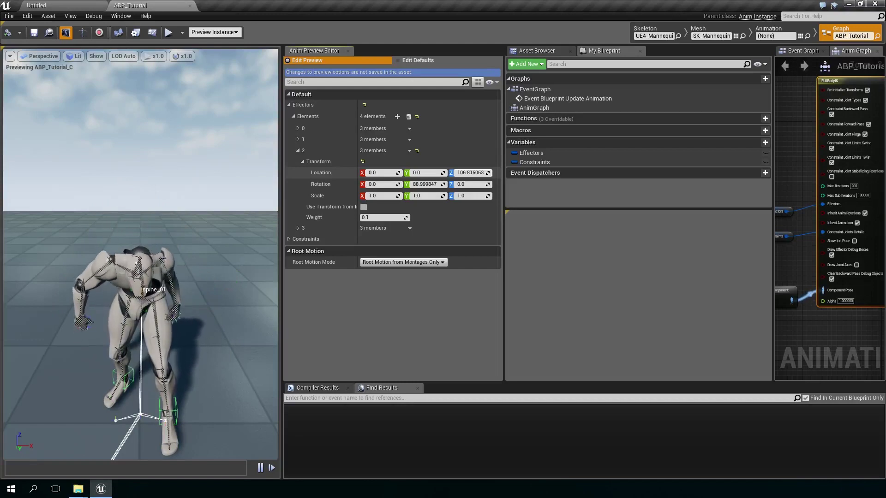
{"action": "right_click_drag", "start_coordinate": [194, 277], "coordinate": [132, 279]}
{"action": "mouse_move", "coordinate": [420, 174]}
{"action": "left_mouse_down"}
{"action": "mouse_move", "coordinate": [413, 174]}
{"action": "mouse_move", "coordinate": [435, 174]}
{"action": "left_mouse_up"}
{"action": "scroll", "coordinate": [161, 294], "scroll_direction": "down", "scroll_amount": 4}
{"action": "left_click_drag", "start_coordinate": [161, 295], "coordinate": [231, 339], "text": "alt"}
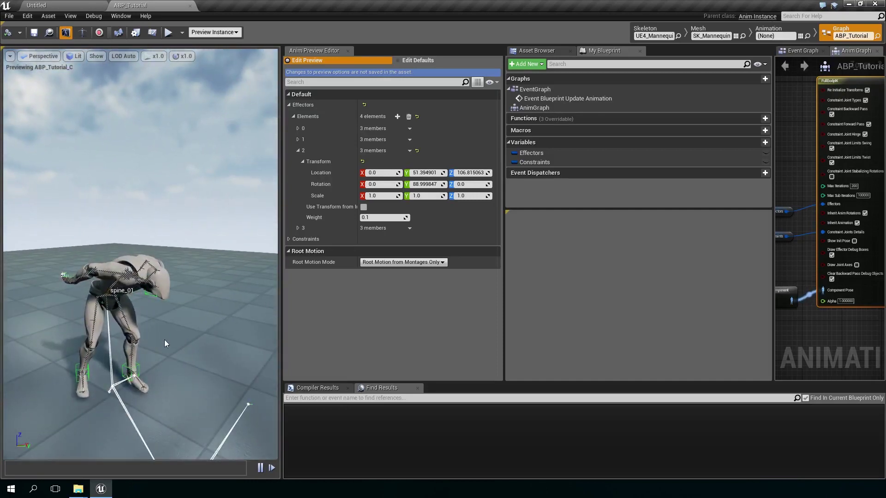
Step: Set the location of preview Effectors element 2 to Y 0 and Z 160
{"action": "left_click", "coordinate": [428, 173]}
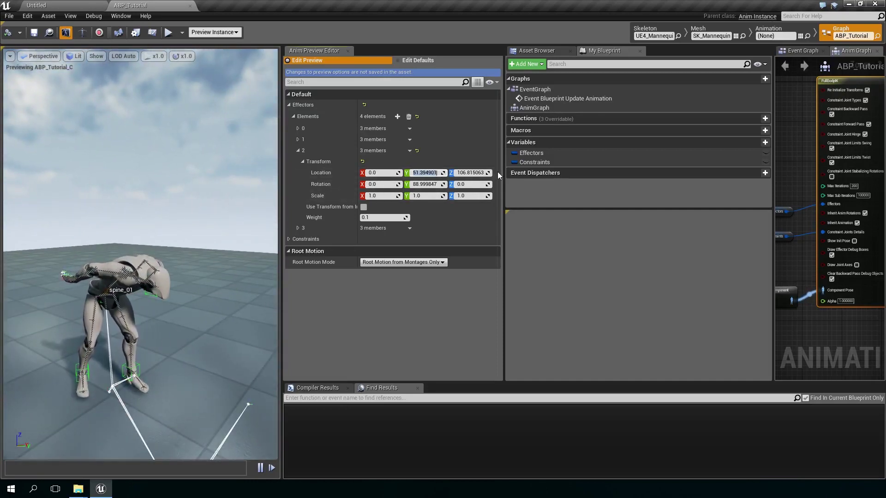
{"action": "type", "text": "0"}
{"action": "key", "text": "Tab"}
{"action": "type", "text": "160"}
{"action": "key", "text": "Return"}
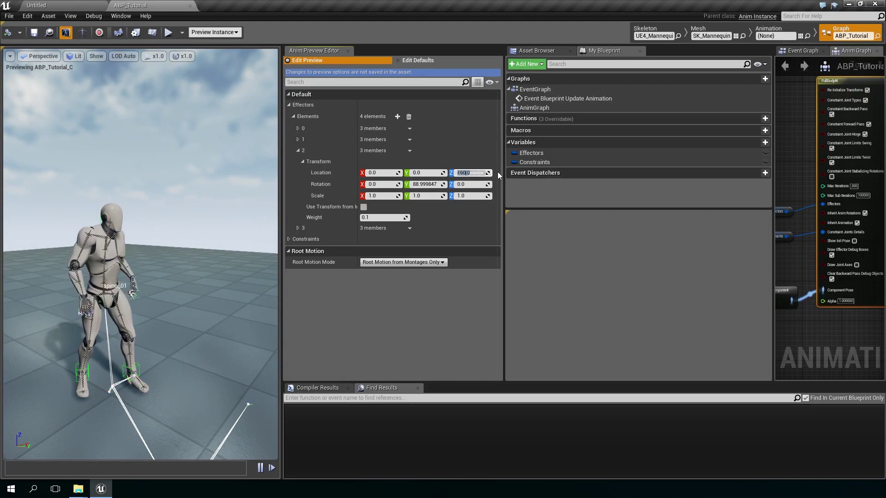
{"action": "left_click_drag", "start_coordinate": [176, 277], "coordinate": [169, 260], "text": "alt"}
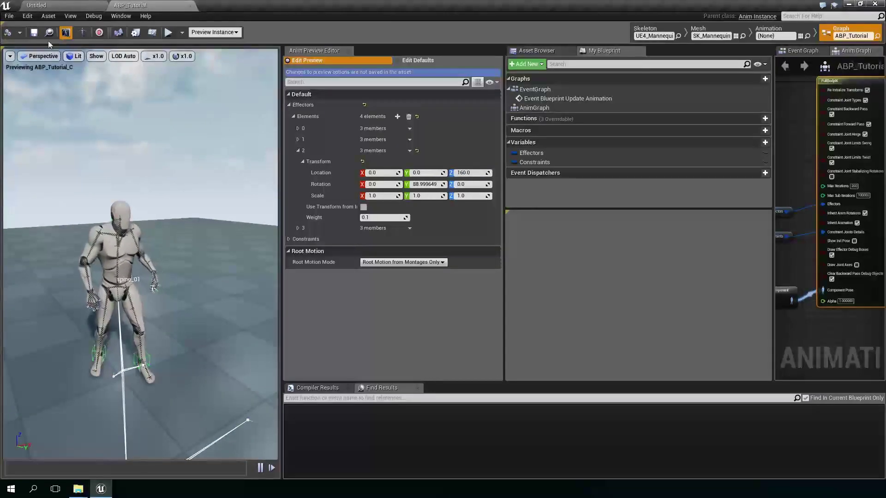
{"action": "scroll", "coordinate": [799, 250], "scroll_direction": "down", "scroll_amount": 1}
{"action": "right_click_drag", "start_coordinate": [798, 250], "coordinate": [826, 244]}
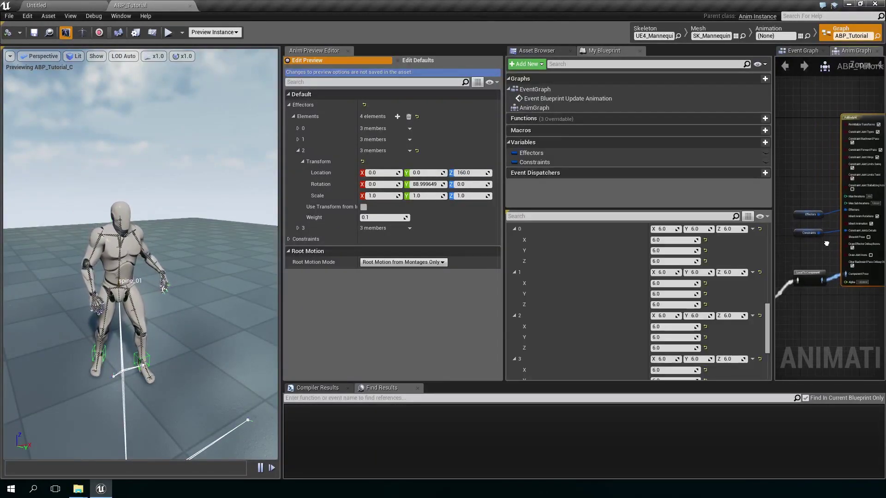
{"action": "scroll", "coordinate": [821, 244], "scroll_direction": "up", "scroll_amount": 2}
{"action": "left_click", "coordinate": [810, 228]}
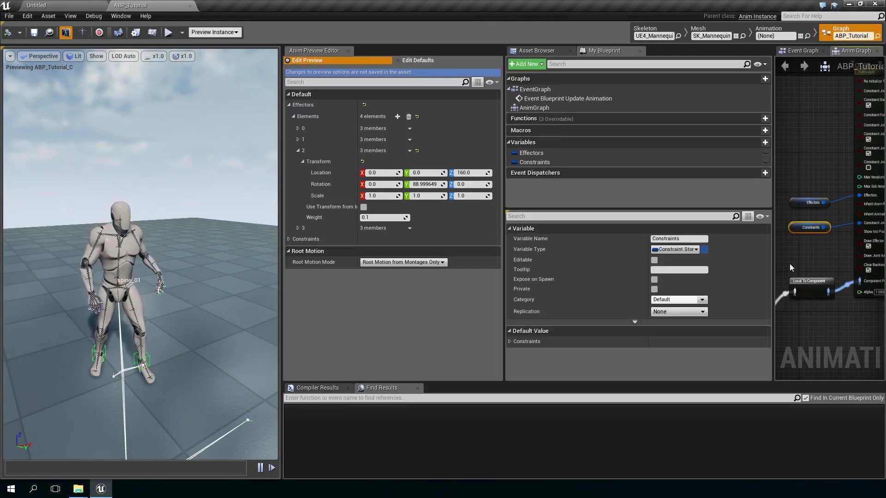
{"action": "left_click", "coordinate": [509, 342]}
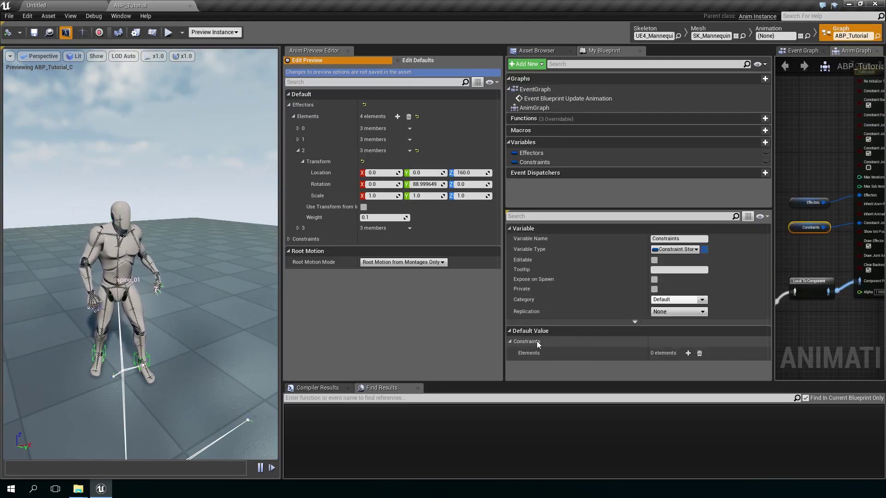
{"action": "left_click", "coordinate": [692, 354]}
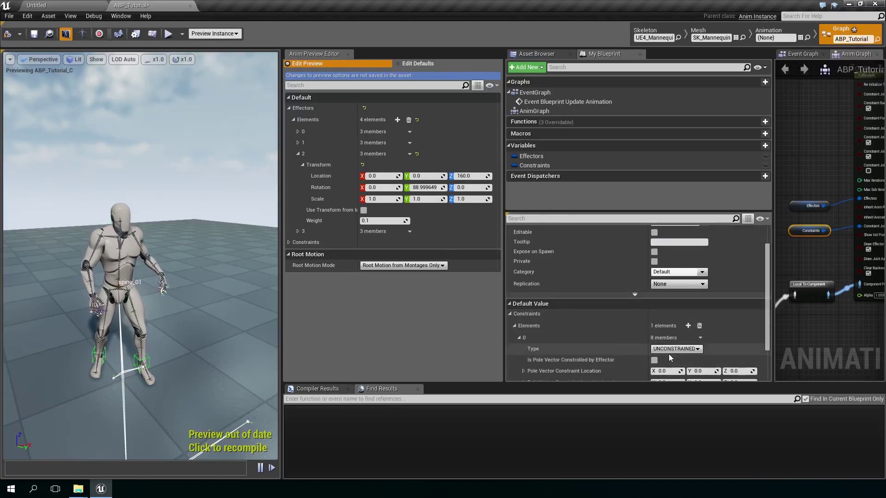
{"action": "left_click", "coordinate": [699, 325]}
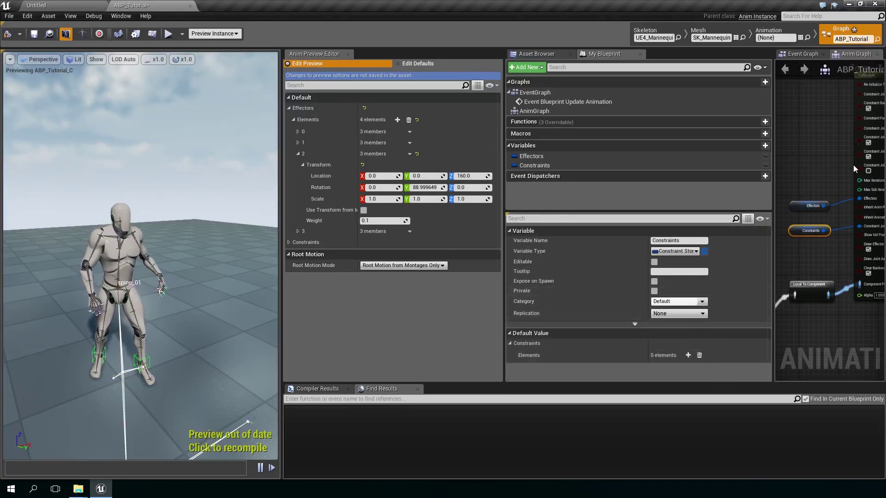
Step: Add one element to the FullBodyIK node's Constraint Joints array and assign the pelvis bone to it
{"action": "right_click_drag", "start_coordinate": [854, 166], "coordinate": [825, 181]}
{"action": "scroll", "coordinate": [824, 181], "scroll_direction": "down", "scroll_amount": 1}
{"action": "left_click", "coordinate": [843, 114]}
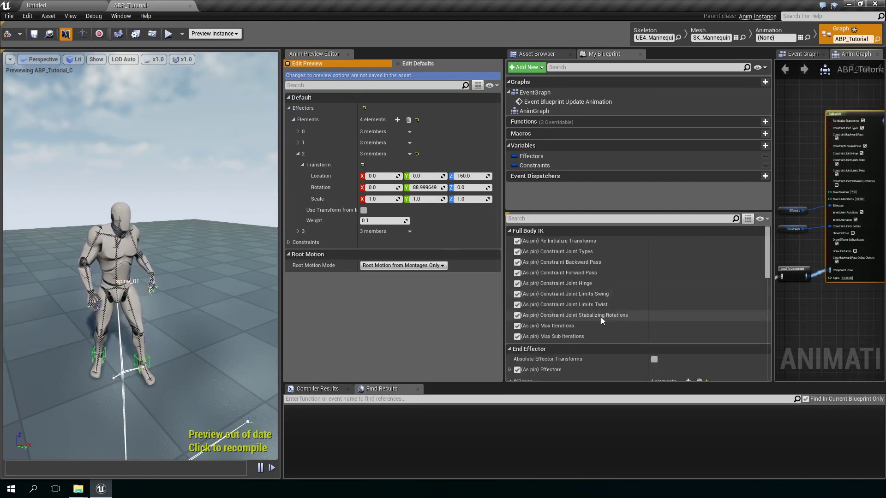
{"action": "scroll", "coordinate": [601, 316], "scroll_direction": "down", "scroll_amount": 8}
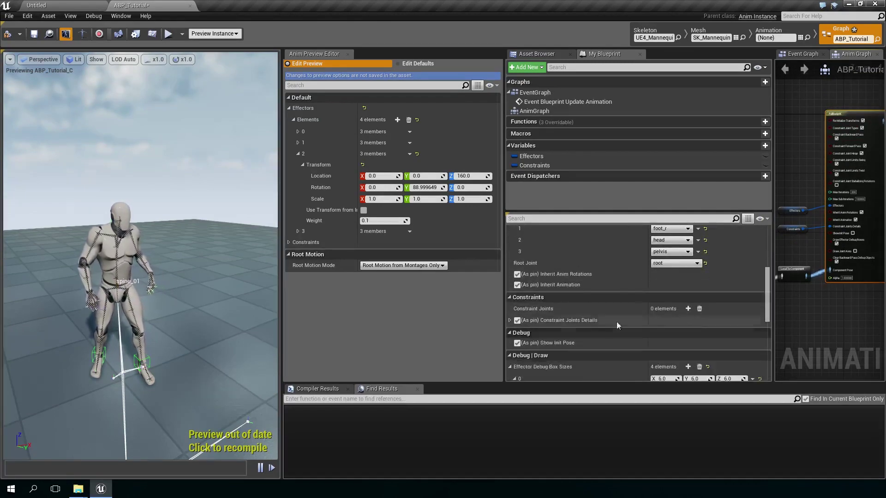
{"action": "left_click", "coordinate": [687, 309]}
{"action": "left_click", "coordinate": [674, 332]}
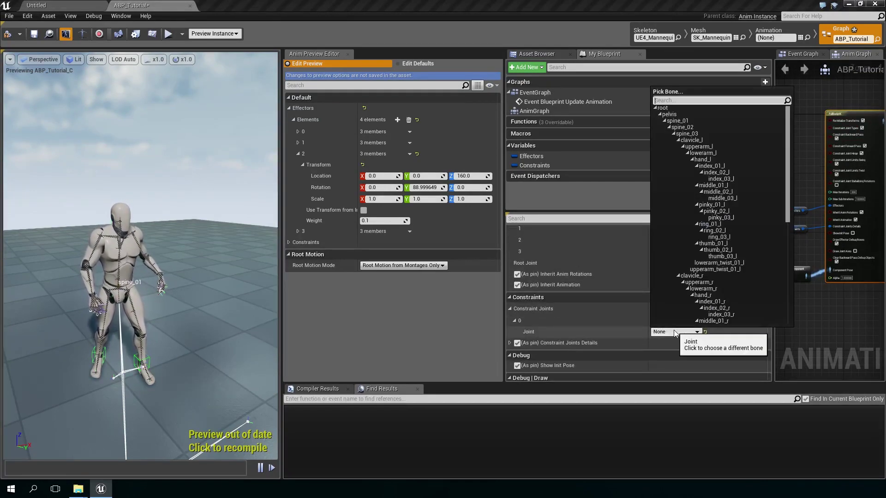
{"action": "left_click", "coordinate": [697, 114]}
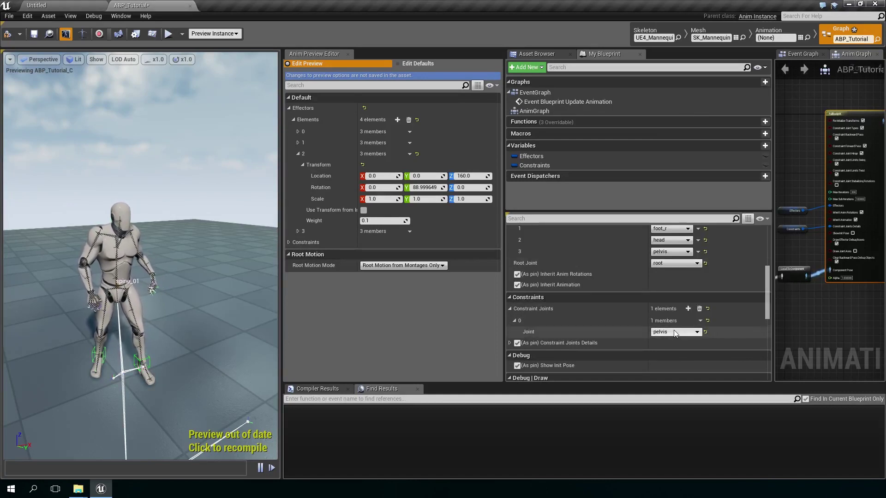
Step: Add three more Constraint Joints elements and assign them the bones spine_01, spine_02 and spine_03
{"action": "left_click", "coordinate": [689, 308]}
{"action": "left_click", "coordinate": [689, 308]}
{"action": "left_click", "coordinate": [690, 308]}
{"action": "scroll", "coordinate": [681, 325], "scroll_direction": "down", "scroll_amount": 3}
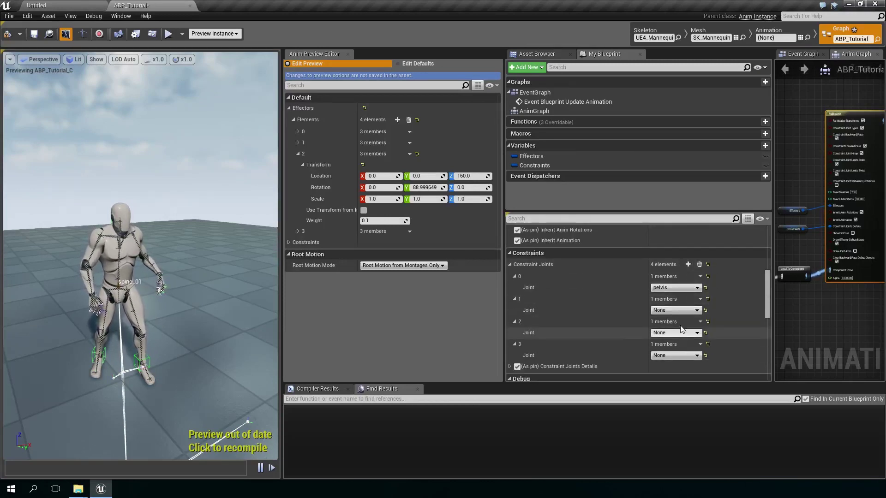
{"action": "left_click", "coordinate": [676, 310]}
{"action": "left_click", "coordinate": [701, 99]}
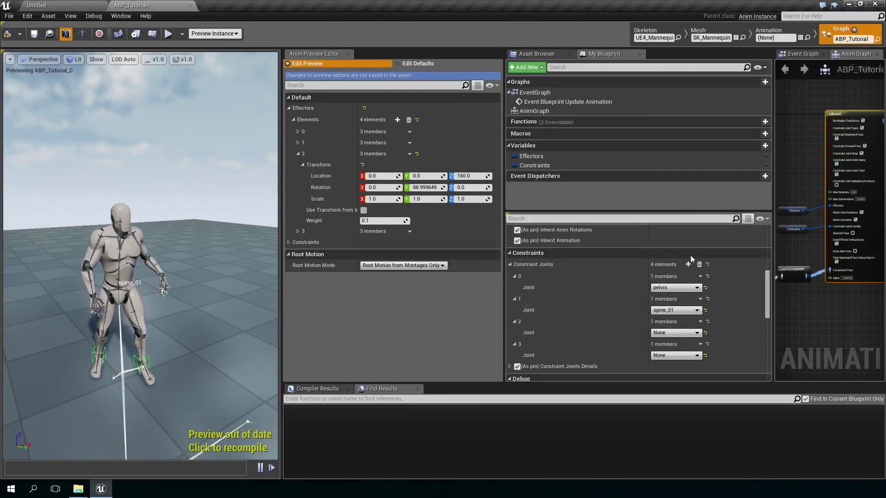
{"action": "left_click", "coordinate": [681, 331]}
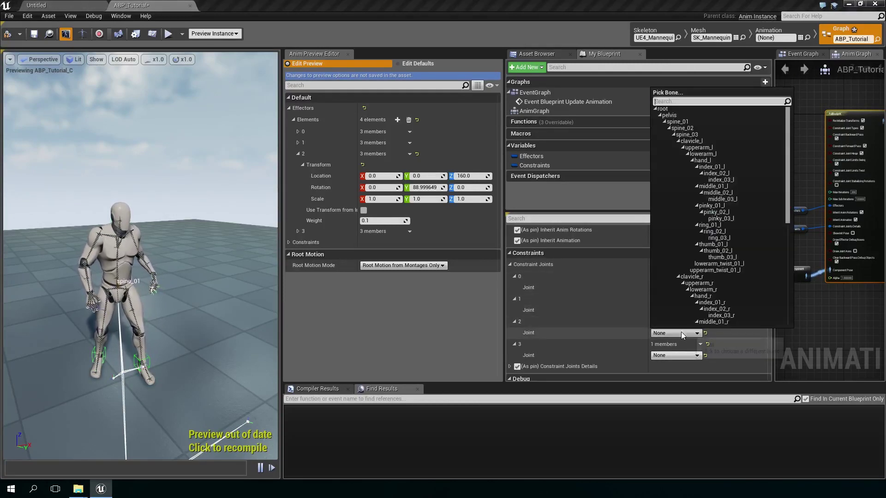
{"action": "left_click", "coordinate": [697, 129]}
{"action": "left_click", "coordinate": [672, 356]}
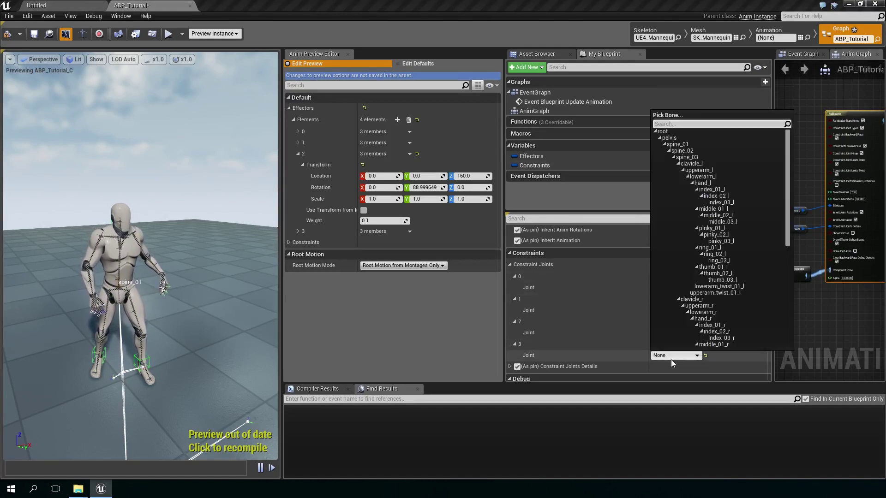
{"action": "left_click", "coordinate": [695, 158]}
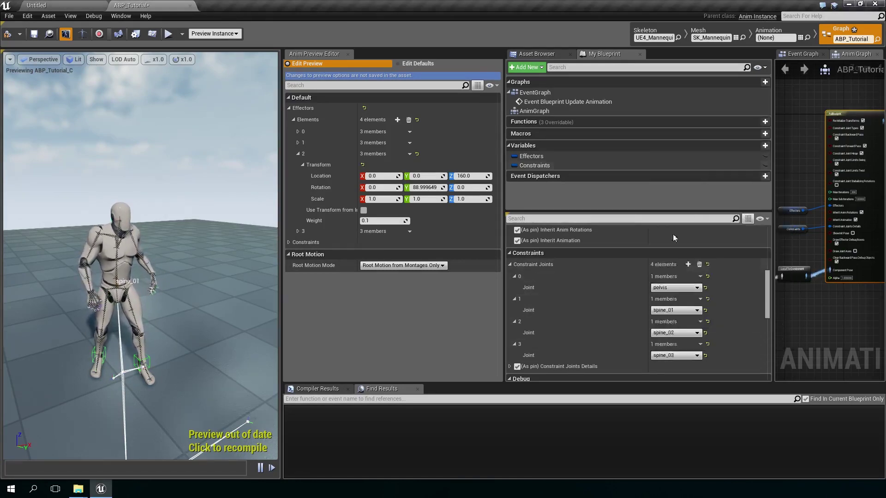
Step: Add a fifth Constraint Joints element, assign it the neck_01 bone, and collapse the array
{"action": "left_click", "coordinate": [688, 264]}
{"action": "scroll", "coordinate": [688, 304], "scroll_direction": "down", "scroll_amount": 2}
{"action": "left_click", "coordinate": [683, 349]}
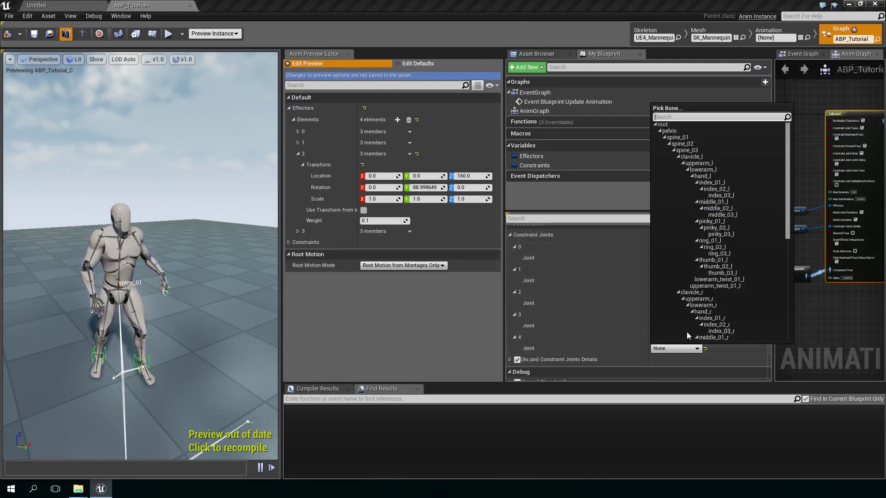
{"action": "scroll", "coordinate": [704, 287], "scroll_direction": "down", "scroll_amount": 10}
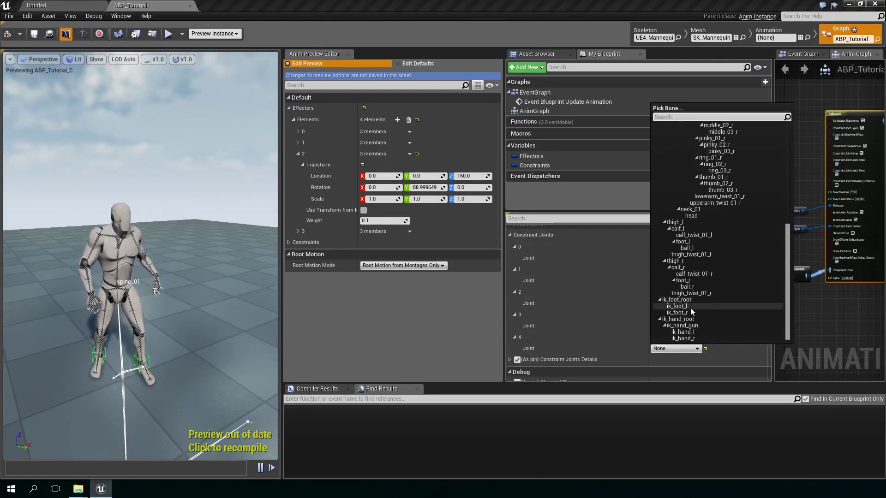
{"action": "left_click", "coordinate": [708, 209]}
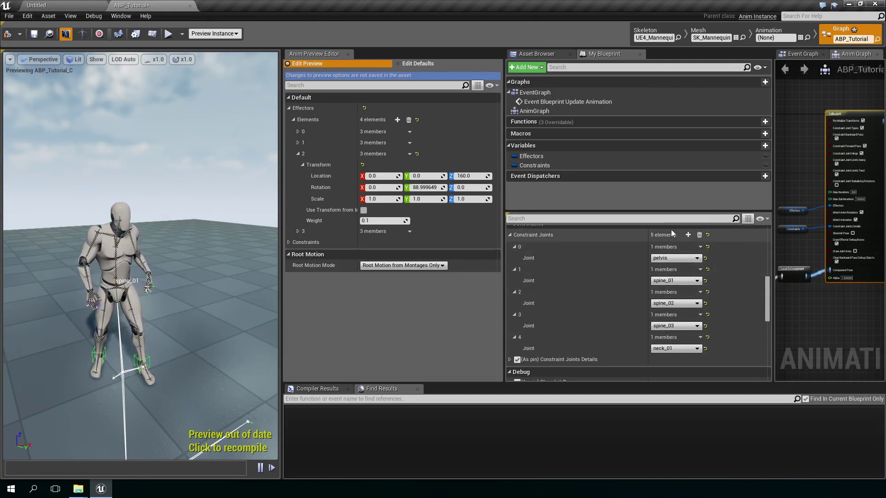
{"action": "left_click", "coordinate": [511, 234]}
{"action": "scroll", "coordinate": [563, 282], "scroll_direction": "up", "scroll_amount": 3}
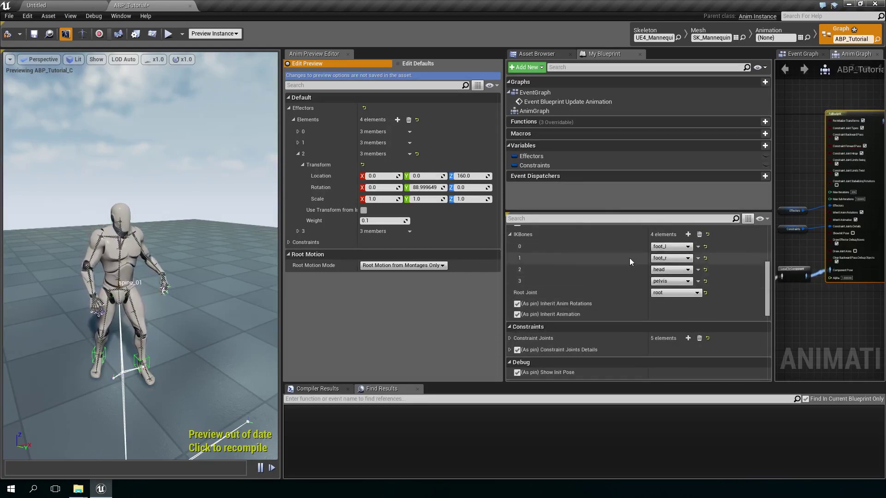
{"action": "scroll", "coordinate": [611, 278], "scroll_direction": "up", "scroll_amount": 2}
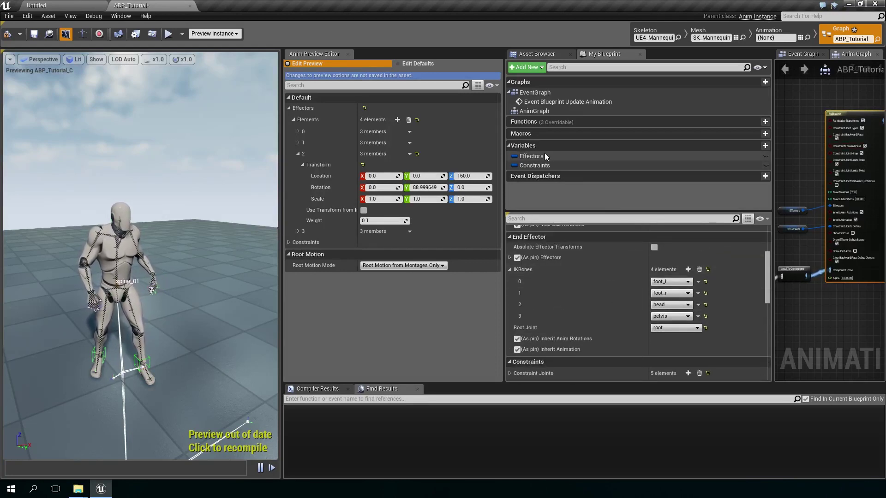
Step: Add four elements to the default value array of the Constraints variable
{"action": "left_click", "coordinate": [568, 165]}
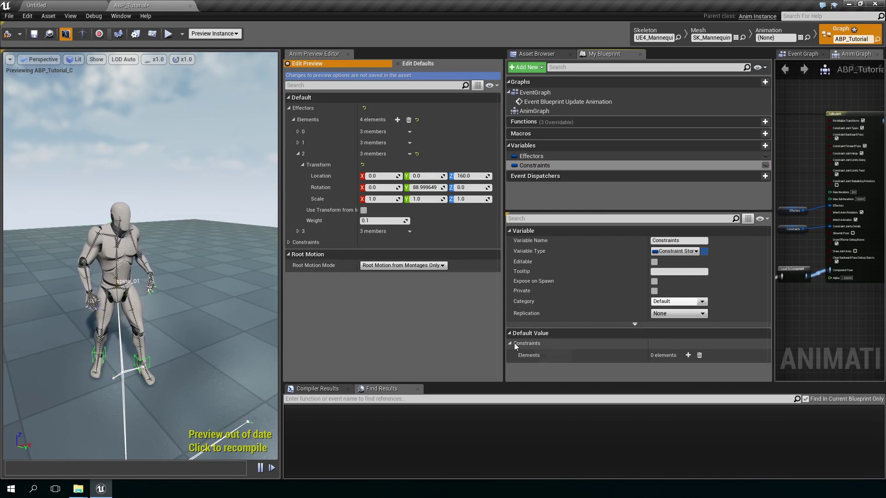
{"action": "left_click", "coordinate": [688, 358]}
{"action": "left_click", "coordinate": [688, 358]}
{"action": "left_click", "coordinate": [688, 358]}
{"action": "left_click", "coordinate": [688, 358]}
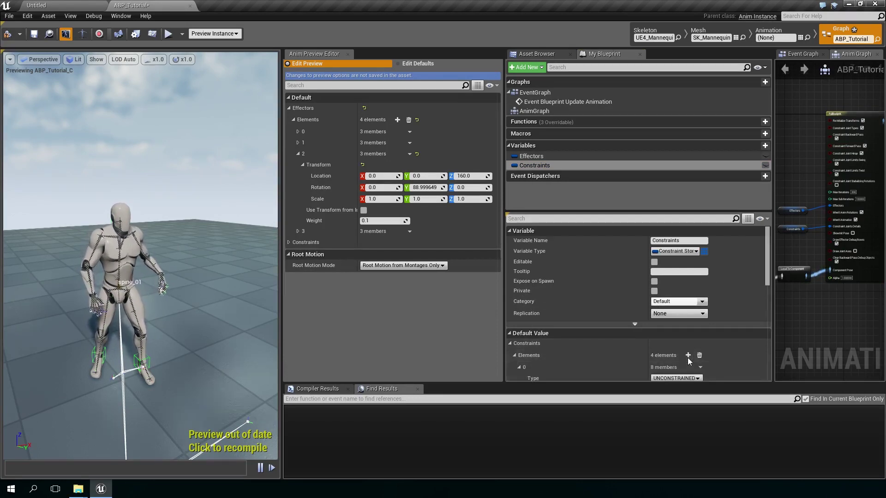
{"action": "scroll", "coordinate": [629, 364], "scroll_direction": "down", "scroll_amount": 5}
{"action": "scroll", "coordinate": [632, 275], "scroll_direction": "up", "scroll_amount": 3}
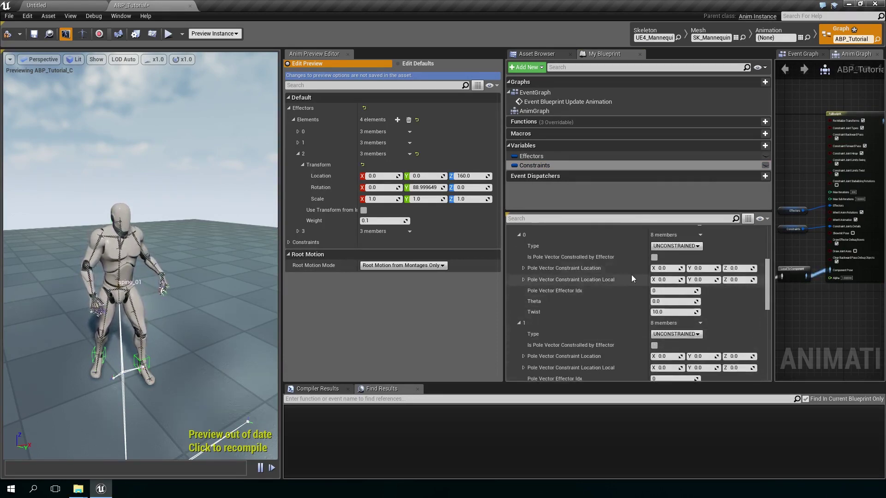
Step: Check the FullBodyIK node's Constraint Joints array and add a fifth element to the Constraints variable's default value
{"action": "left_click", "coordinate": [871, 119]}
{"action": "scroll", "coordinate": [618, 295], "scroll_direction": "down", "scroll_amount": 10}
{"action": "scroll", "coordinate": [618, 287], "scroll_direction": "up", "scroll_amount": 6}
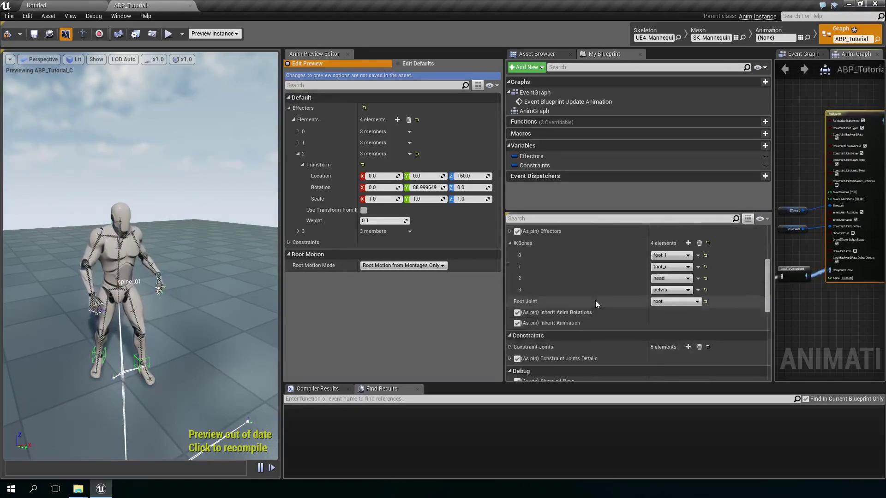
{"action": "left_click", "coordinate": [510, 347]}
{"action": "scroll", "coordinate": [520, 345], "scroll_direction": "down", "scroll_amount": 3}
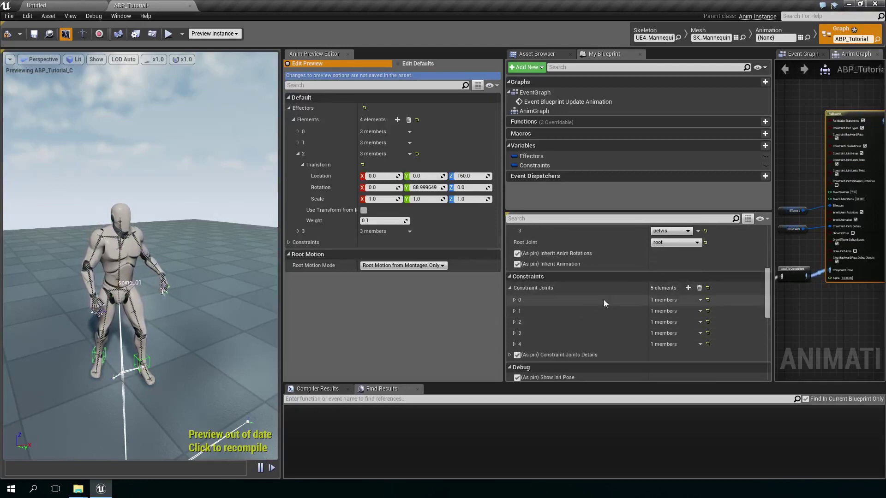
{"action": "left_click", "coordinate": [552, 165]}
{"action": "scroll", "coordinate": [623, 293], "scroll_direction": "up", "scroll_amount": 2}
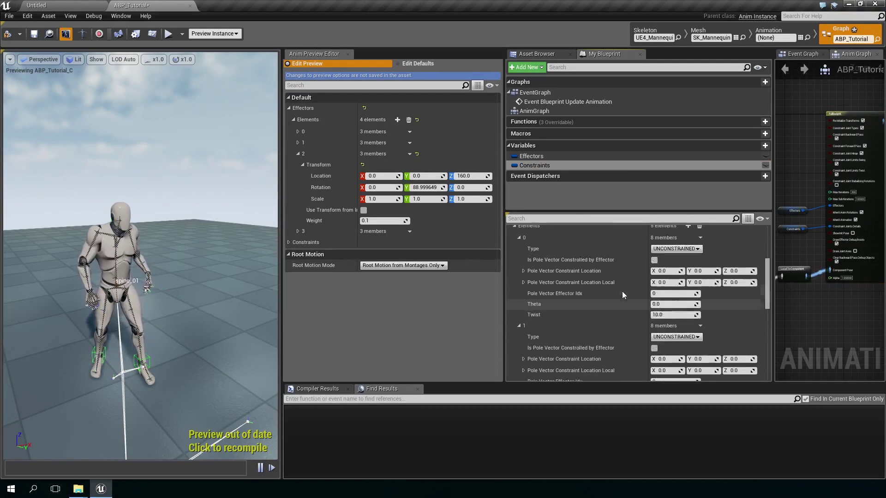
Step: Set the Type of Constraints default elements 0, 1 and 2 to BALL AND SOCKET
{"action": "left_click", "coordinate": [676, 264]}
{"action": "left_click", "coordinate": [671, 271]}
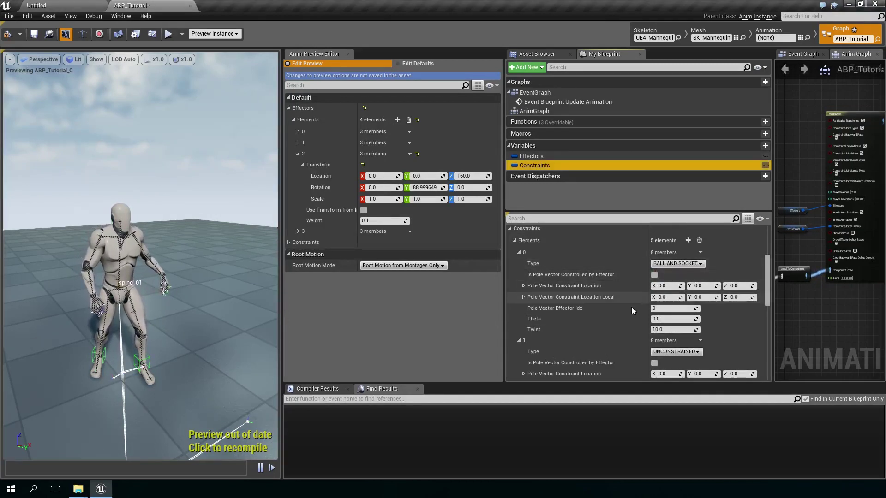
{"action": "scroll", "coordinate": [635, 304], "scroll_direction": "down", "scroll_amount": 2}
{"action": "left_click", "coordinate": [675, 322]}
{"action": "left_click", "coordinate": [672, 331]}
{"action": "scroll", "coordinate": [672, 329], "scroll_direction": "down", "scroll_amount": 5}
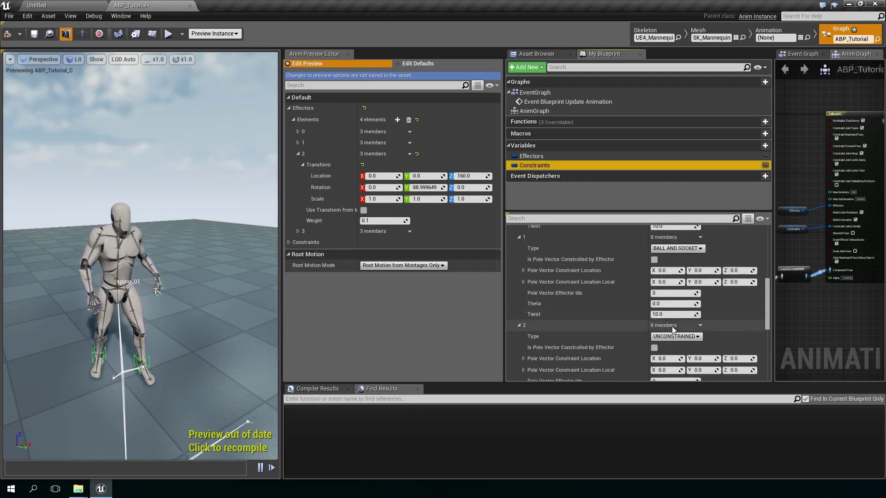
{"action": "left_click", "coordinate": [672, 336]}
{"action": "left_click", "coordinate": [667, 346]}
Step: Set the Type of Constraints default elements 3 and 4 to BALL AND SOCKET
{"action": "scroll", "coordinate": [668, 346], "scroll_direction": "down", "scroll_amount": 5}
{"action": "left_click", "coordinate": [667, 352]}
{"action": "left_click", "coordinate": [668, 359]}
{"action": "scroll", "coordinate": [668, 359], "scroll_direction": "down", "scroll_amount": 5}
{"action": "left_click", "coordinate": [671, 367]}
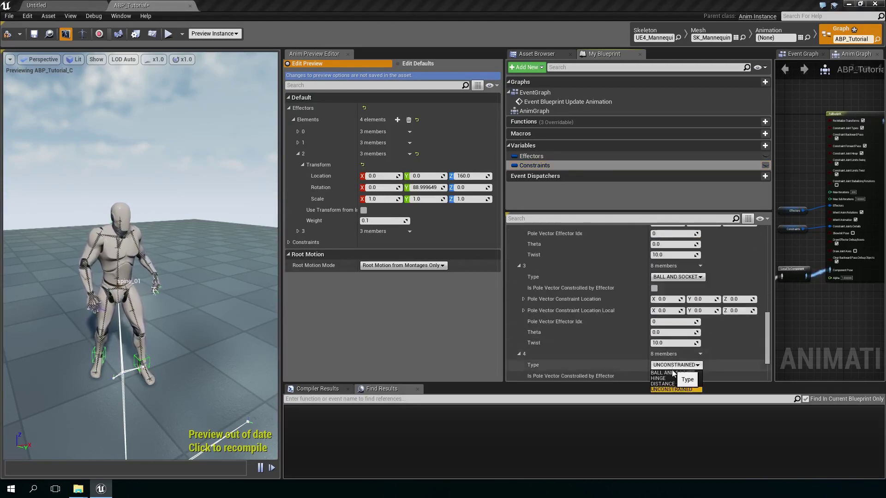
{"action": "left_click", "coordinate": [674, 375]}
{"action": "scroll", "coordinate": [641, 335], "scroll_direction": "down", "scroll_amount": 3}
{"action": "scroll", "coordinate": [642, 337], "scroll_direction": "up", "scroll_amount": 3}
{"action": "scroll", "coordinate": [640, 333], "scroll_direction": "up", "scroll_amount": 12}
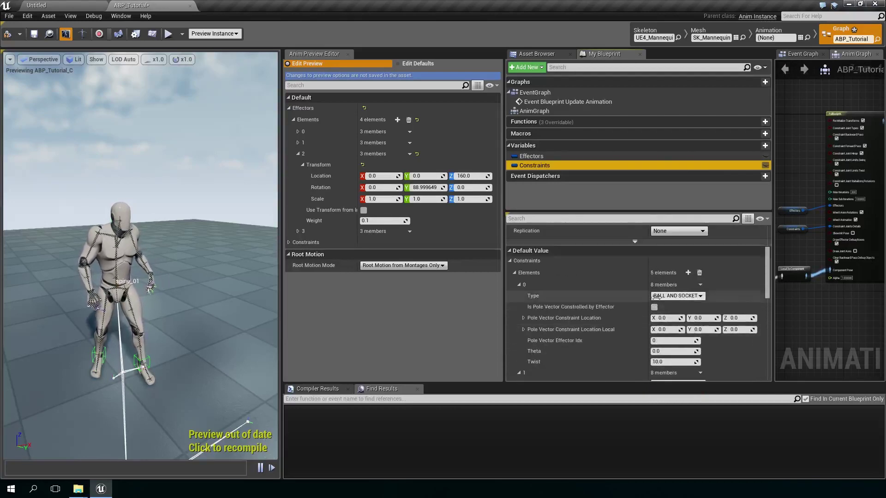
Step: Examine which bone each Constraint Joints element of the FullBodyIK node uses, and return to the Constraints variable's defaults
{"action": "left_click", "coordinate": [665, 341]}
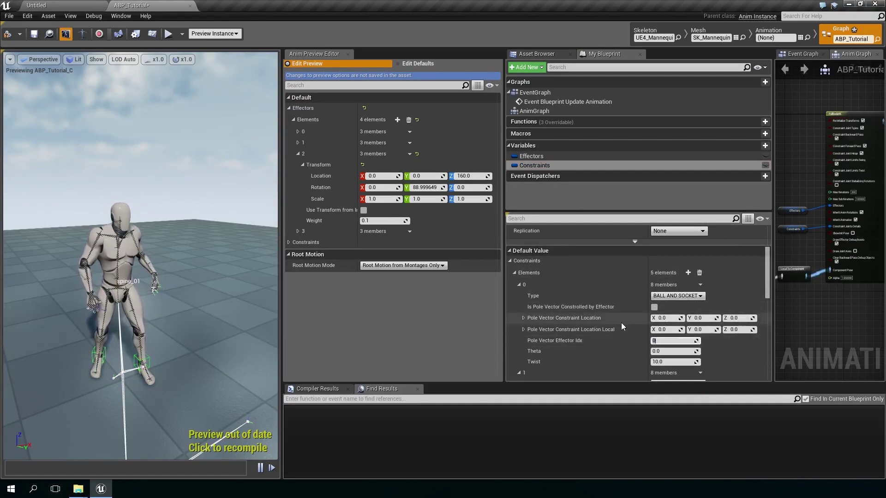
{"action": "left_click", "coordinate": [854, 117]}
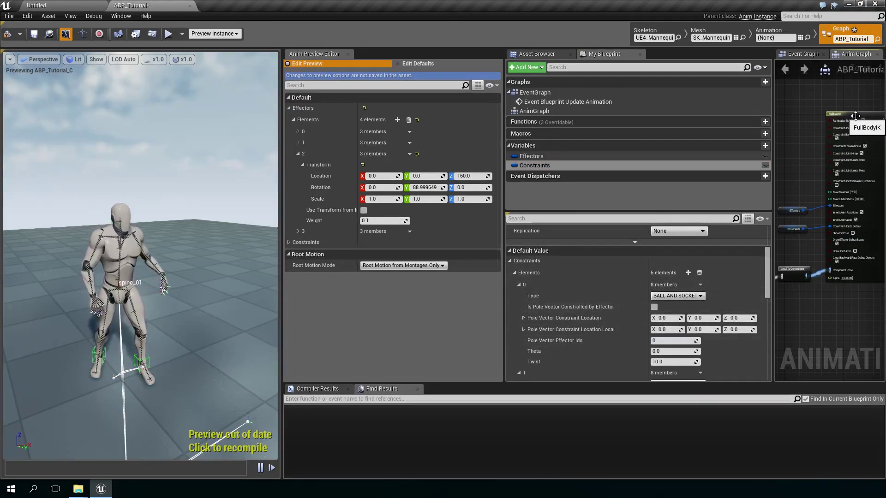
{"action": "scroll", "coordinate": [519, 311], "scroll_direction": "down", "scroll_amount": 5}
{"action": "scroll", "coordinate": [626, 334], "scroll_direction": "down", "scroll_amount": 3}
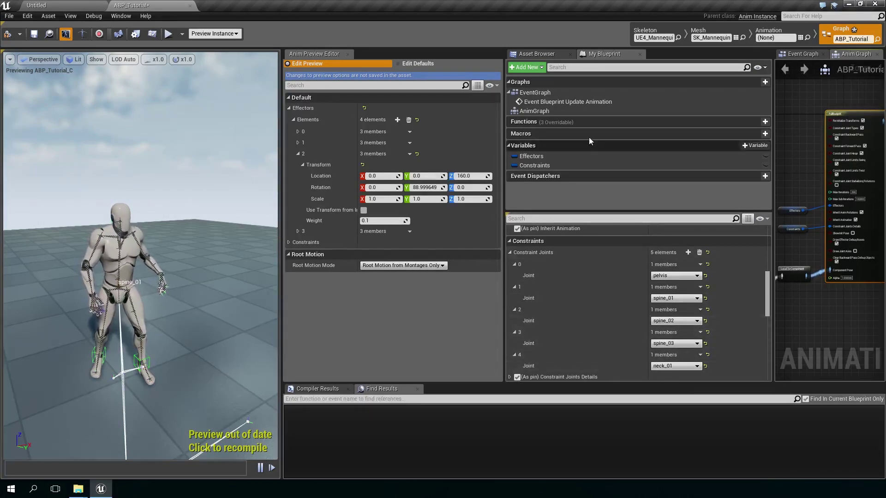
{"action": "left_click", "coordinate": [547, 166]}
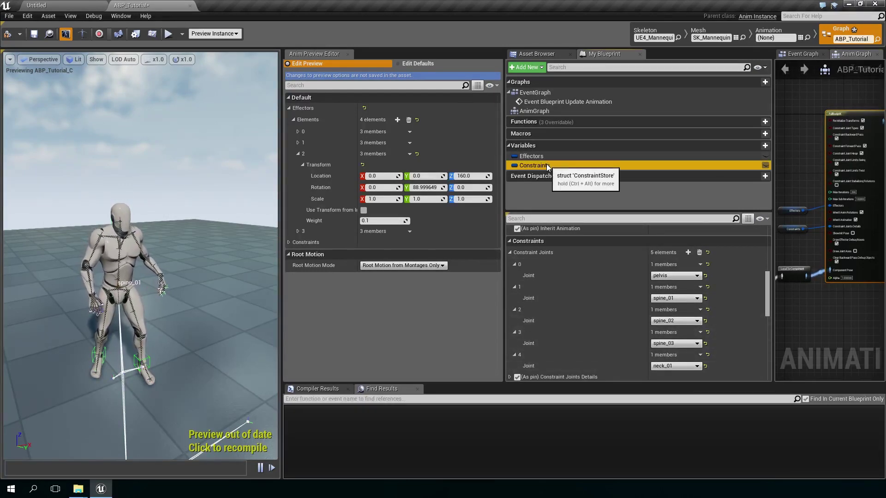
{"action": "scroll", "coordinate": [583, 326], "scroll_direction": "up", "scroll_amount": 5}
{"action": "scroll", "coordinate": [582, 326], "scroll_direction": "up", "scroll_amount": 3}
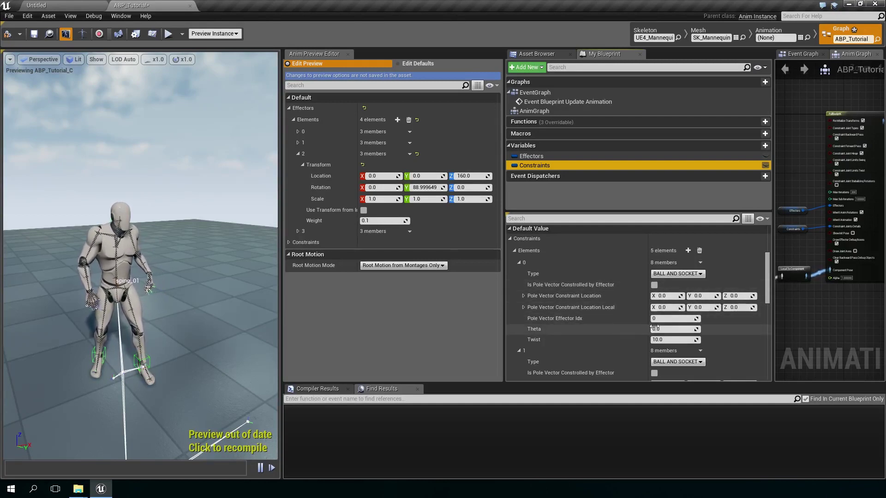
Step: Set both Theta and Twist of Constraints default element 0 to 2
{"action": "left_click", "coordinate": [671, 330]}
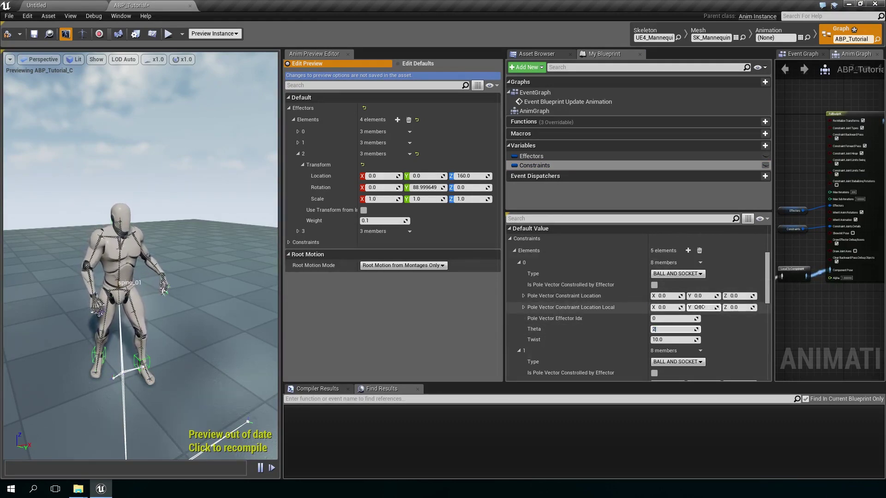
{"action": "scroll", "coordinate": [592, 324], "scroll_direction": "down", "scroll_amount": 2}
{"action": "left_click", "coordinate": [681, 310]}
{"action": "scroll", "coordinate": [675, 317], "scroll_direction": "down", "scroll_amount": 5}
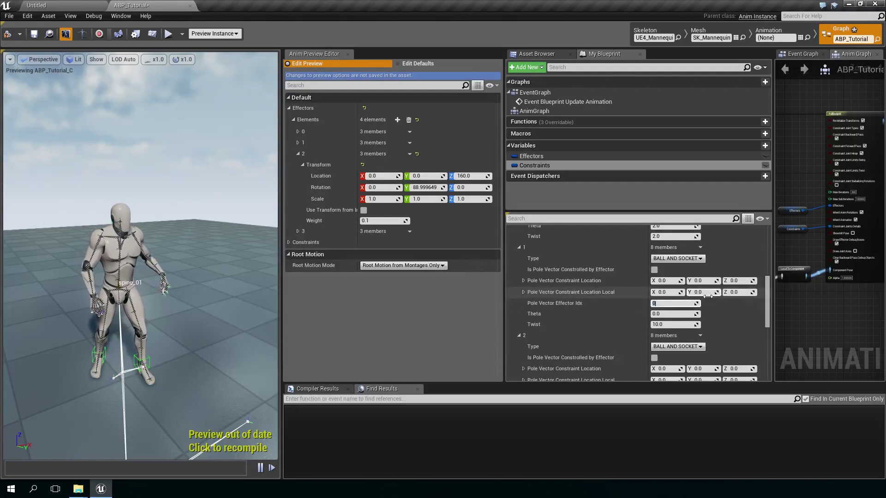
Step: Set both Theta and Twist to 30 for Constraints default elements 1 and 2
{"action": "type", "text": "30"}
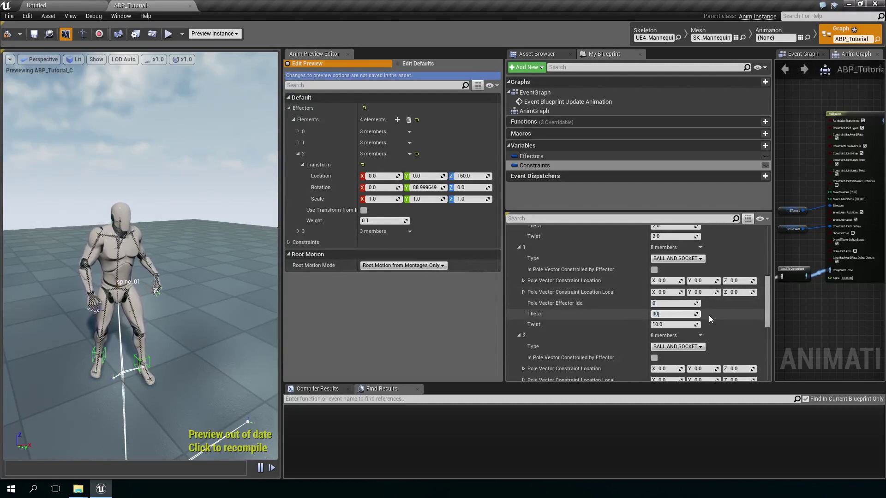
{"action": "key", "text": "Return"}
{"action": "scroll", "coordinate": [626, 295], "scroll_direction": "down", "scroll_amount": 1}
{"action": "left_click", "coordinate": [668, 314]}
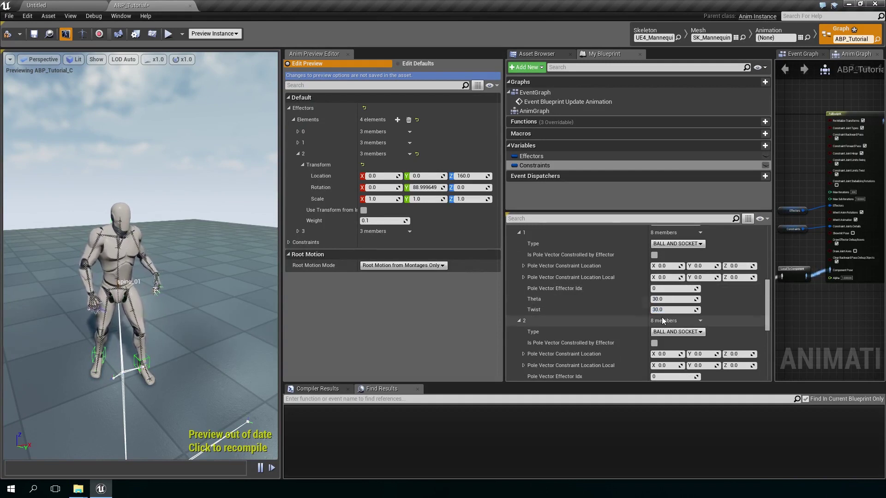
{"action": "scroll", "coordinate": [662, 319], "scroll_direction": "down", "scroll_amount": 2}
{"action": "type", "text": "30"}
{"action": "key", "text": "Return"}
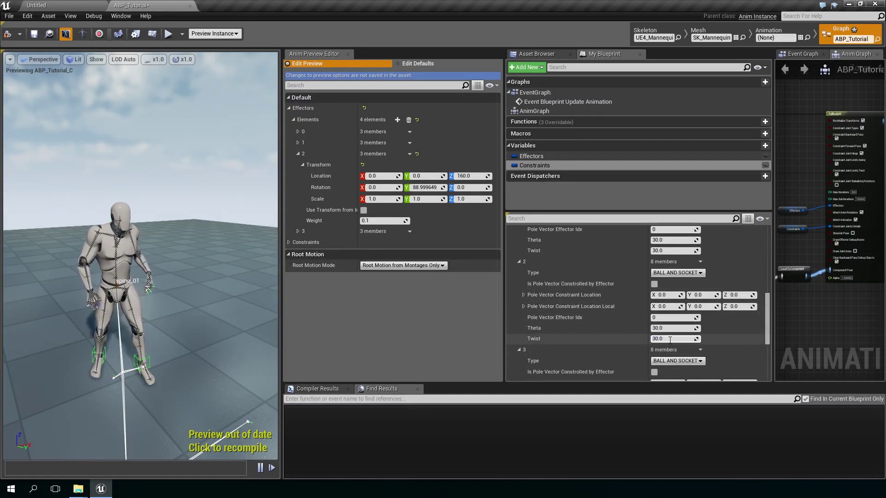
Step: Set Theta to 2 and Twist to 30 for Constraints default element 3
{"action": "scroll", "coordinate": [671, 340], "scroll_direction": "down", "scroll_amount": 3}
{"action": "left_click", "coordinate": [680, 326]}
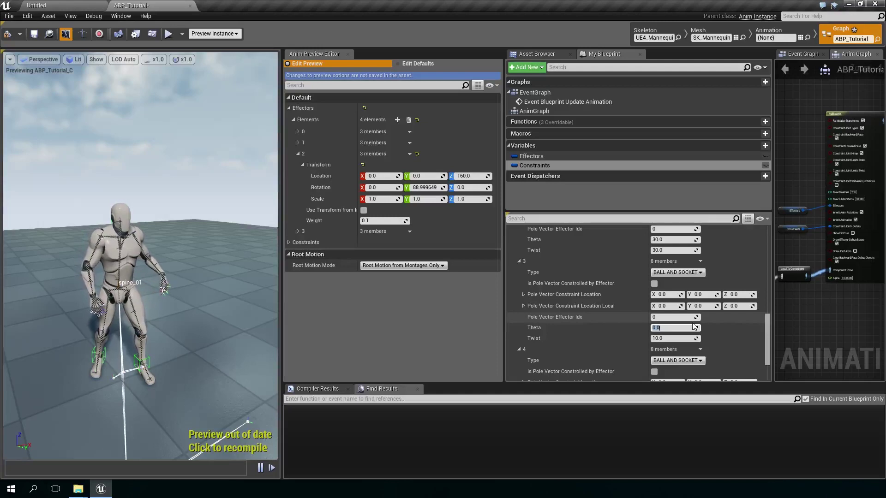
{"action": "left_click", "coordinate": [669, 339]}
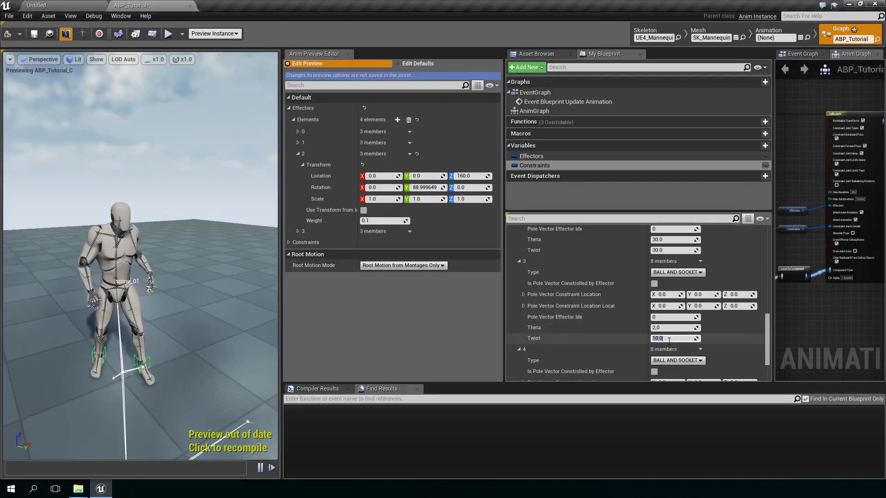
{"action": "scroll", "coordinate": [663, 339], "scroll_direction": "down", "scroll_amount": 2}
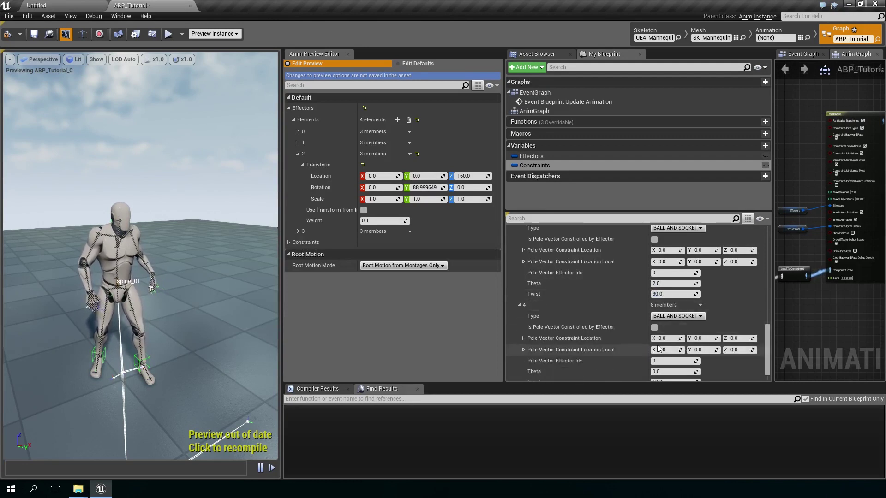
Step: Set both Theta and Twist of Constraints default element 4 to 30 and compile the animation blueprint
{"action": "left_click", "coordinate": [673, 364]}
{"action": "type", "text": "30"}
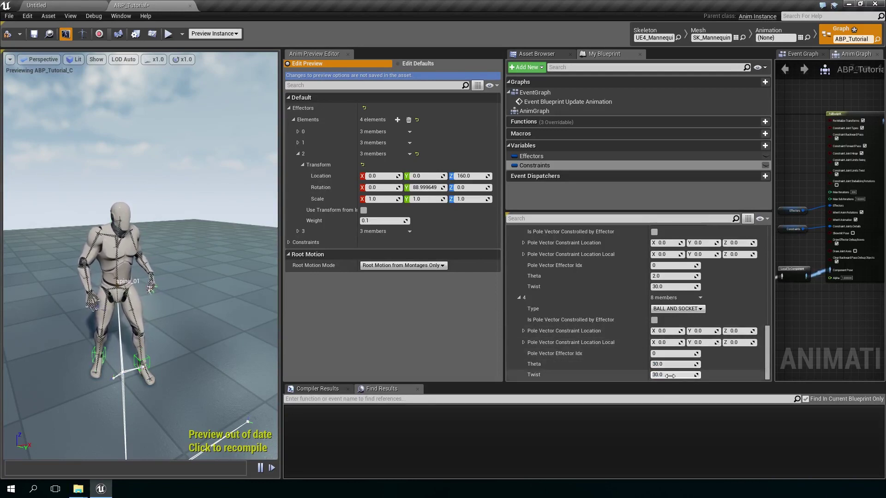
{"action": "scroll", "coordinate": [605, 301], "scroll_direction": "up", "scroll_amount": 3}
{"action": "scroll", "coordinate": [607, 308], "scroll_direction": "up", "scroll_amount": 7}
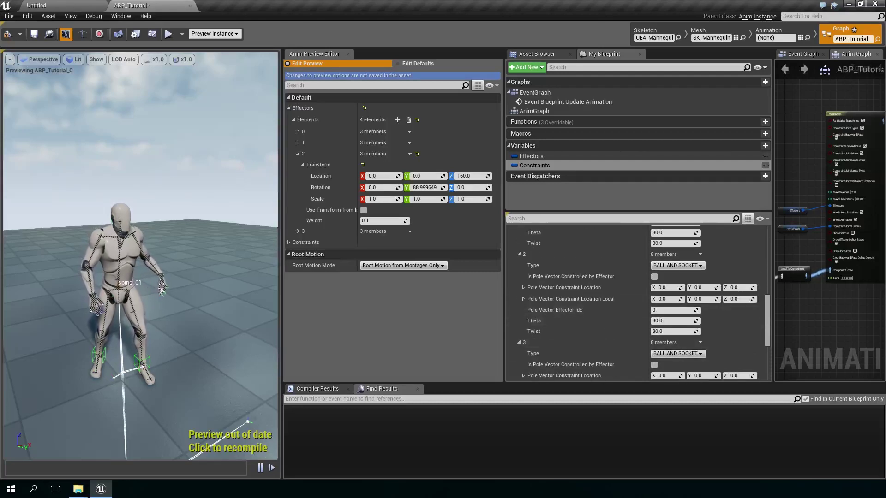
{"action": "left_click", "coordinate": [7, 33]}
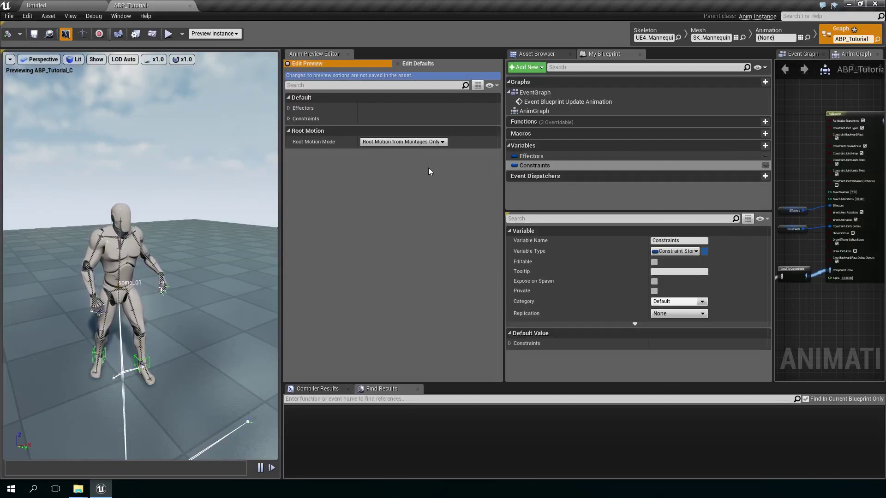
Step: Test preview Effectors element 2 with location Z at about 171.65 and rotation X at about -4.38
{"action": "left_click", "coordinate": [587, 158]}
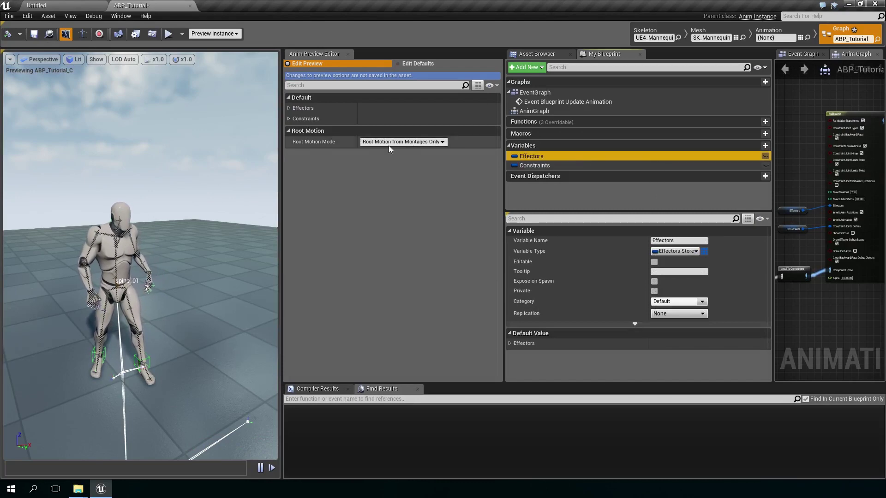
{"action": "left_click", "coordinate": [292, 108]}
{"action": "left_click", "coordinate": [290, 108]}
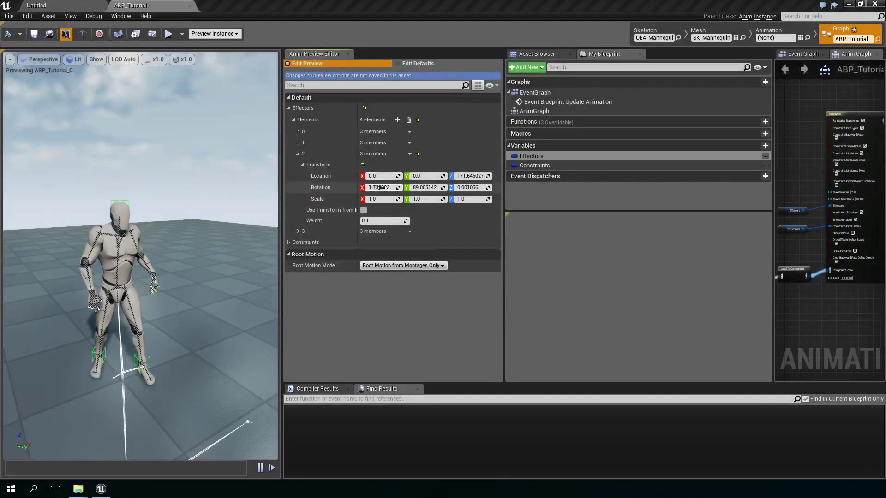
{"action": "left_click_drag", "start_coordinate": [383, 188], "coordinate": [381, 188]}
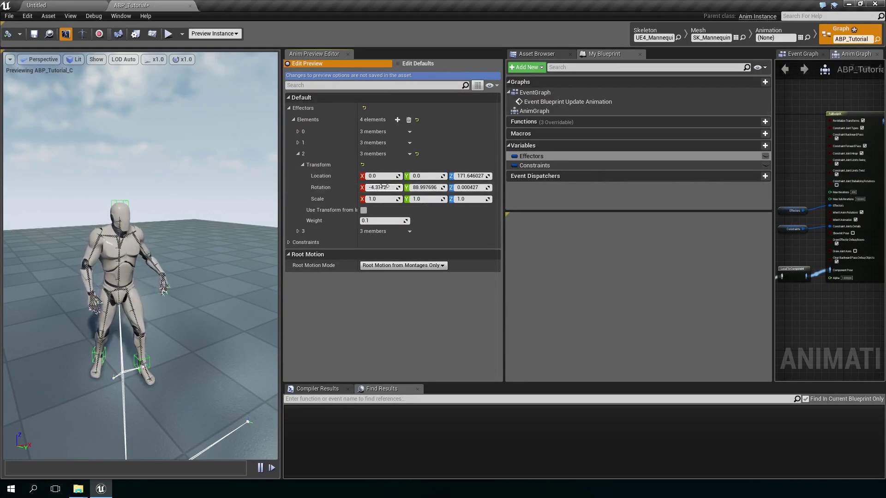
Step: Promote the FullBodyIK node's Inherit Anim Rotations pin to a Boolean variable named InheritAnimRotations and compile the blueprint
{"action": "scroll", "coordinate": [834, 168], "scroll_direction": "up", "scroll_amount": 2}
{"action": "right_click_drag", "start_coordinate": [834, 168], "coordinate": [823, 216]}
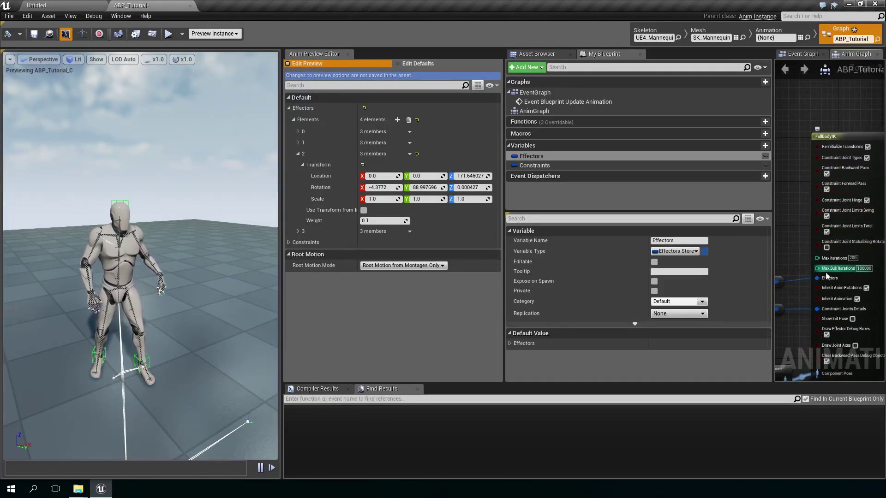
{"action": "right_click_drag", "start_coordinate": [820, 293], "coordinate": [842, 220]}
{"action": "scroll", "coordinate": [834, 227], "scroll_direction": "down", "scroll_amount": 1}
{"action": "left_click_drag", "start_coordinate": [850, 217], "coordinate": [811, 231]}
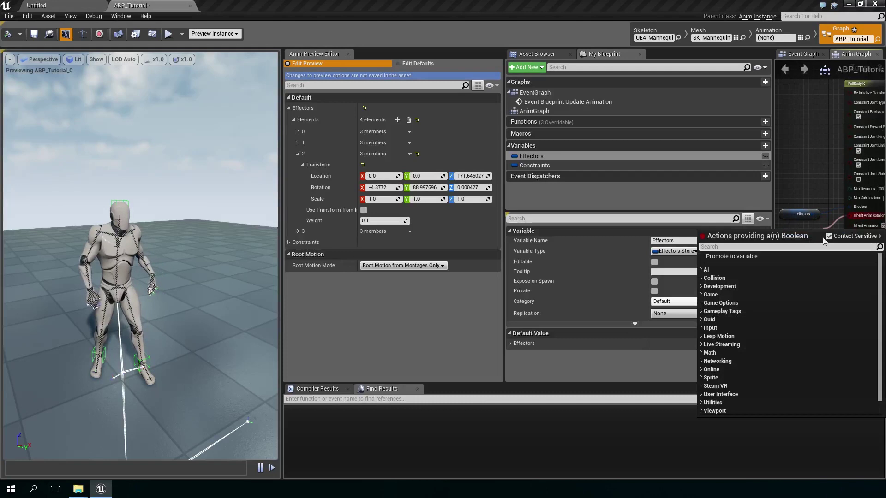
{"action": "left_click", "coordinate": [798, 256]}
{"action": "type", "text": "InheritAn"}
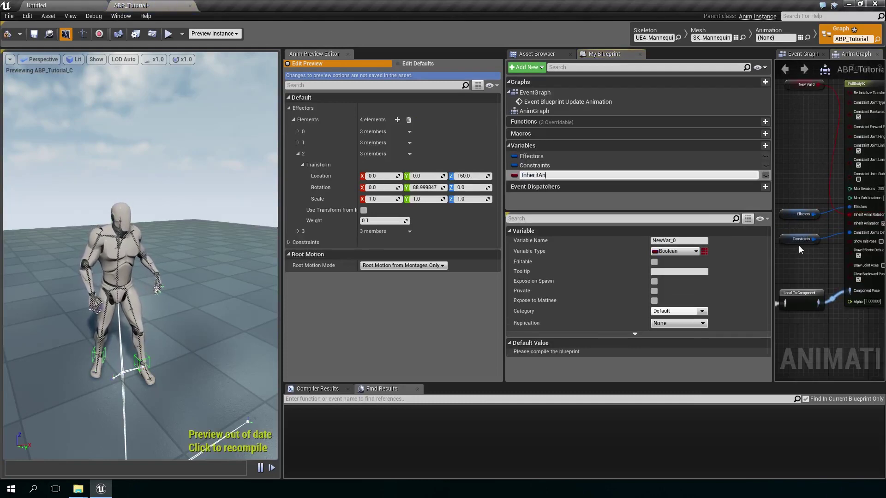
{"action": "type", "text": "imRotations"}
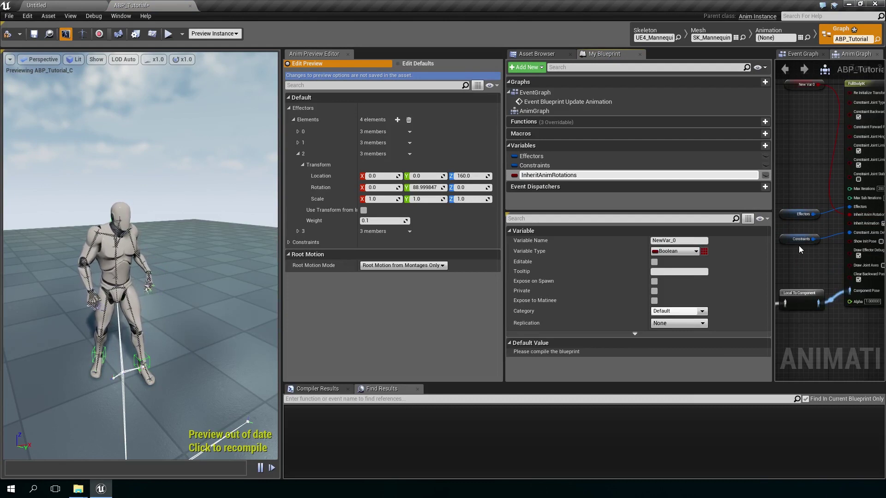
{"action": "key", "text": "Return"}
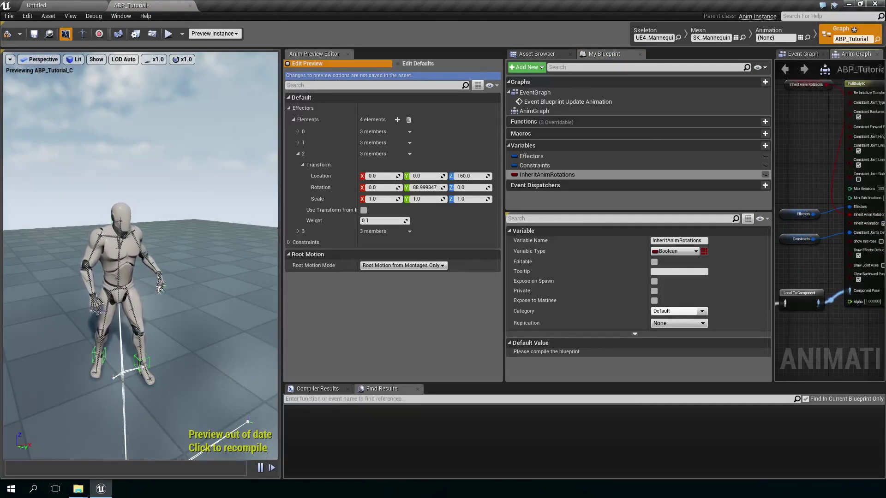
{"action": "left_click", "coordinate": [8, 35]}
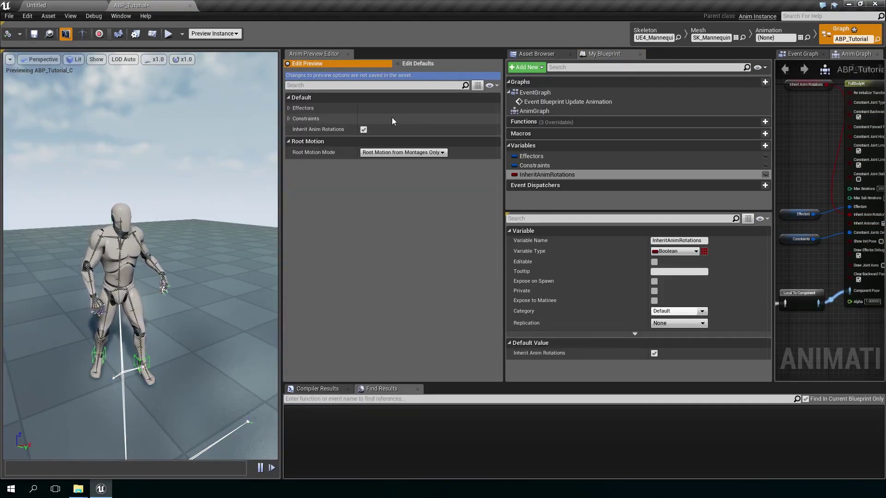
Step: Disable the Inherit Anim Rotations default value, then compile and save the animation blueprint
{"action": "left_click", "coordinate": [421, 63]}
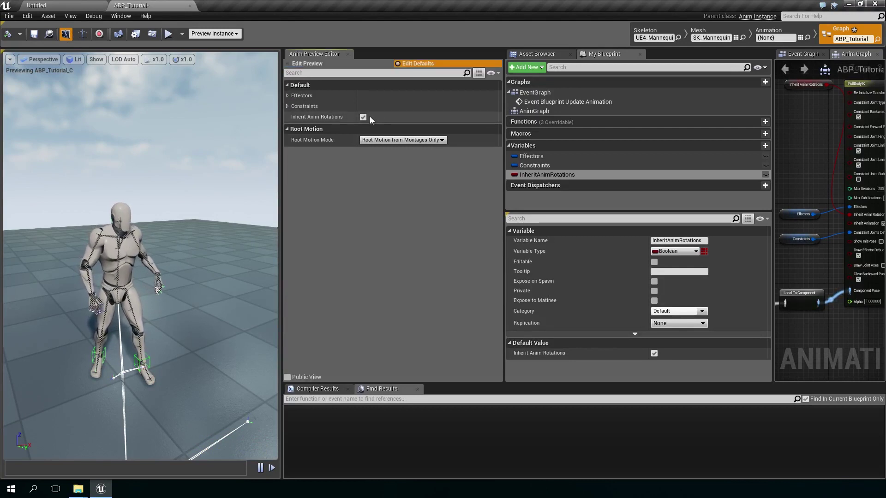
{"action": "left_click", "coordinate": [363, 117]}
{"action": "left_click", "coordinate": [7, 35]}
{"action": "left_click", "coordinate": [34, 34]}
Step: Test preview Effectors element 2 with rotation X at about 7.80 and location Z at about 161.55
{"action": "left_click", "coordinate": [302, 62]}
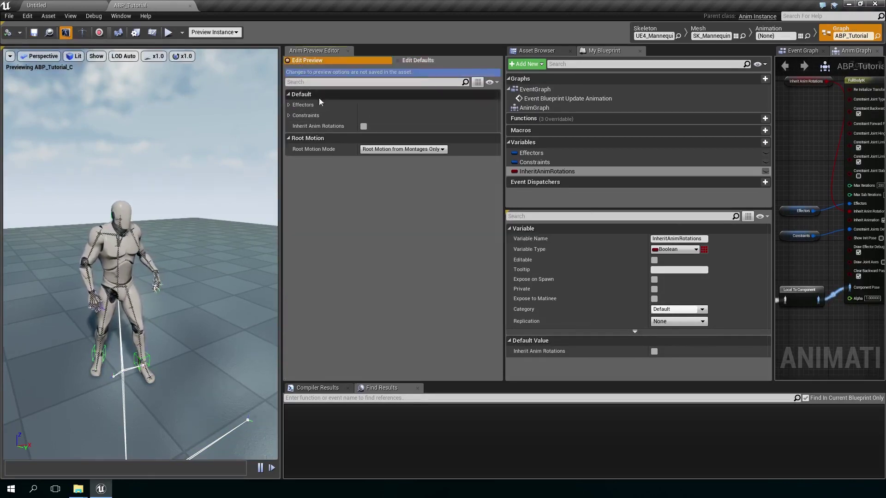
{"action": "left_click", "coordinate": [289, 104]}
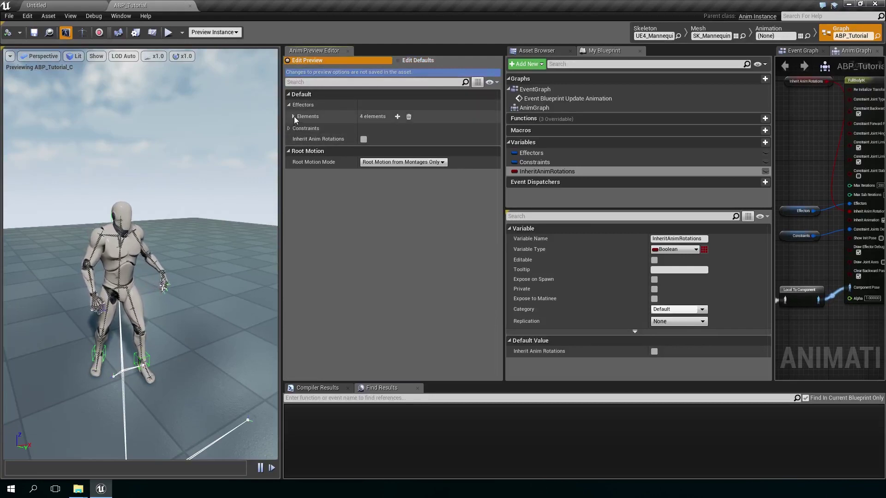
{"action": "left_click", "coordinate": [293, 117]}
{"action": "left_click", "coordinate": [297, 150]}
{"action": "left_click", "coordinate": [303, 161]}
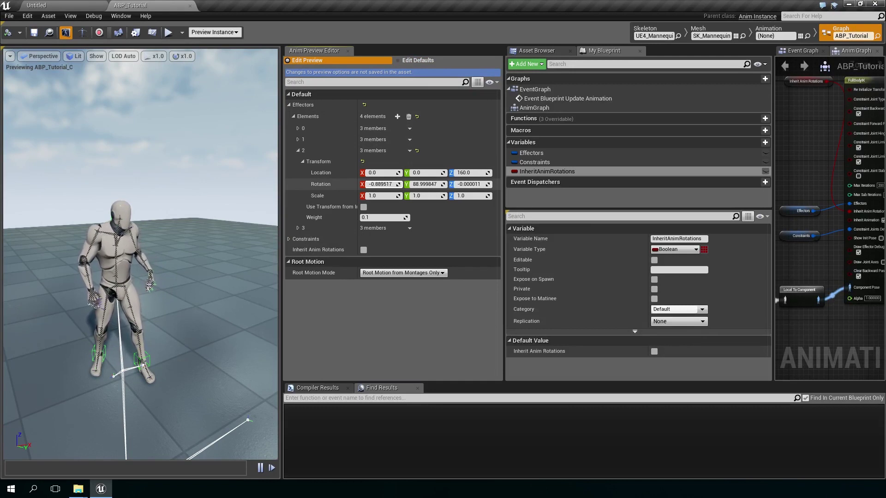
{"action": "left_click_drag", "start_coordinate": [382, 184], "coordinate": [337, 184]}
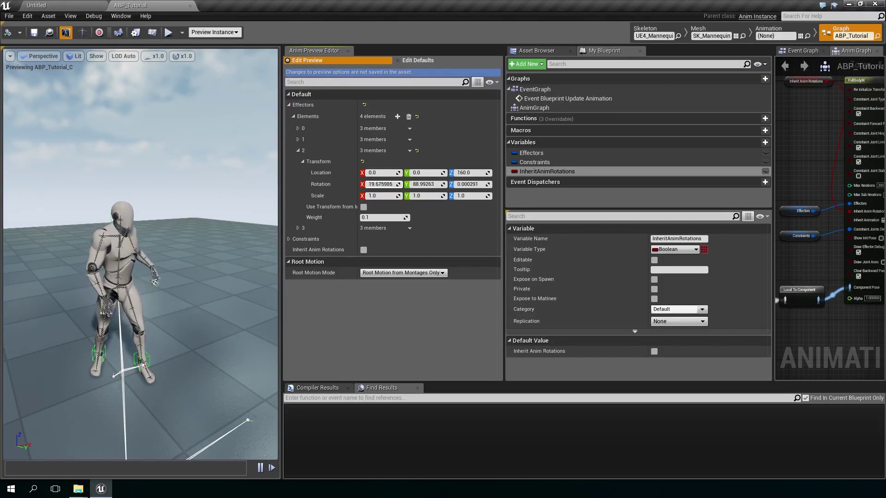
{"action": "left_click_drag", "start_coordinate": [382, 184], "coordinate": [384, 184]}
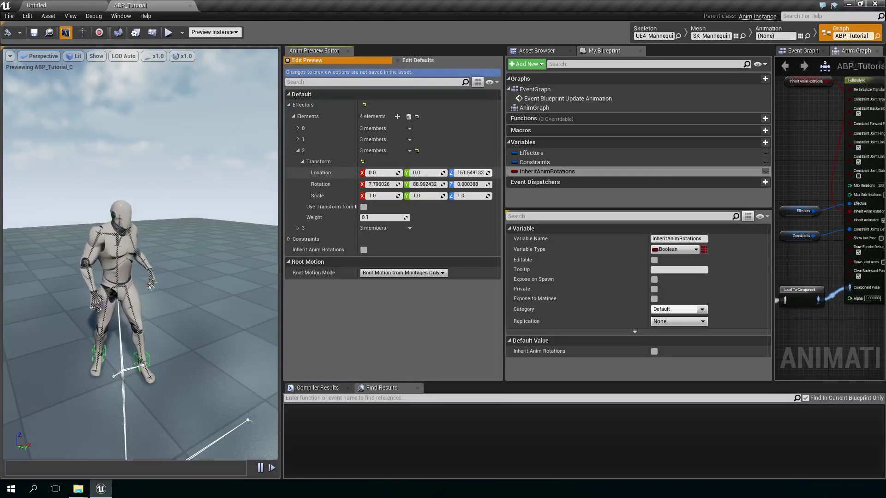
Step: For preview Effectors element 3, set location Z to 80, disable the Use Transform from input option, and lower Z to about 67.15
{"action": "left_click", "coordinate": [297, 228]}
{"action": "left_click", "coordinate": [303, 239]}
{"action": "left_click", "coordinate": [466, 252]}
{"action": "type", "text": "80"}
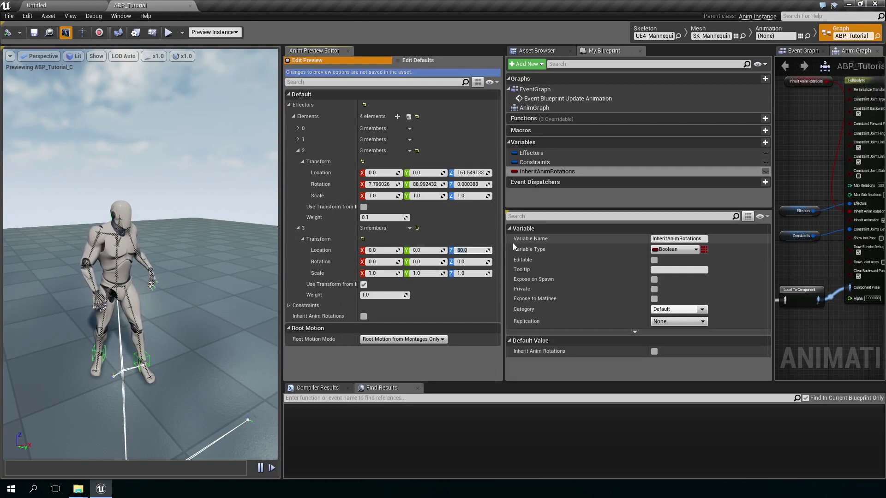
{"action": "left_click", "coordinate": [365, 285]}
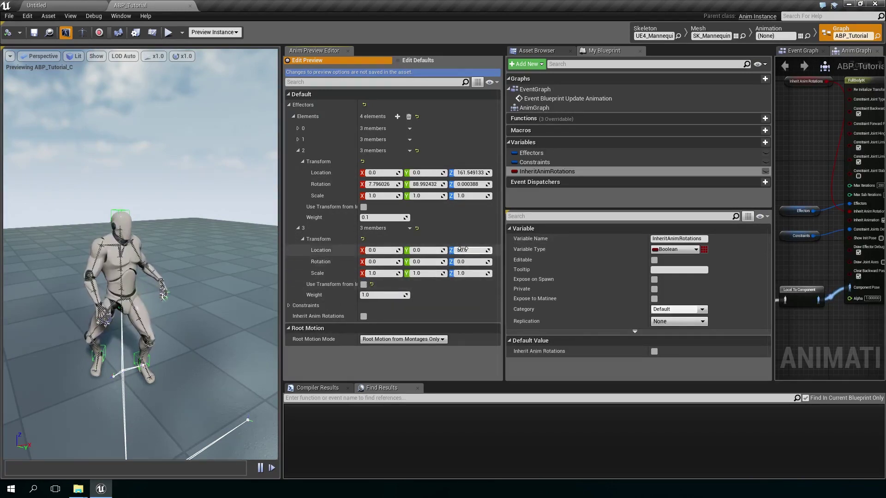
{"action": "mouse_move", "coordinate": [457, 250]}
{"action": "left_mouse_down"}
{"action": "mouse_move", "coordinate": [439, 249]}
{"action": "mouse_move", "coordinate": [462, 250]}
{"action": "mouse_move", "coordinate": [441, 250]}
{"action": "mouse_move", "coordinate": [460, 249]}
{"action": "mouse_move", "coordinate": [451, 250]}
{"action": "left_mouse_up"}
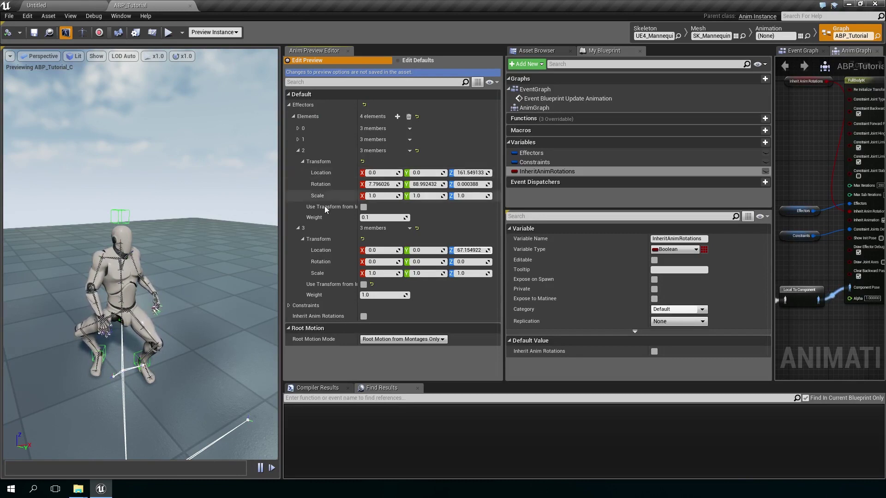
Step: Add four new Constraint Joints elements, indices 5 to 8, to the FullBodyIK node
{"action": "right_click_drag", "start_coordinate": [841, 162], "coordinate": [822, 160]}
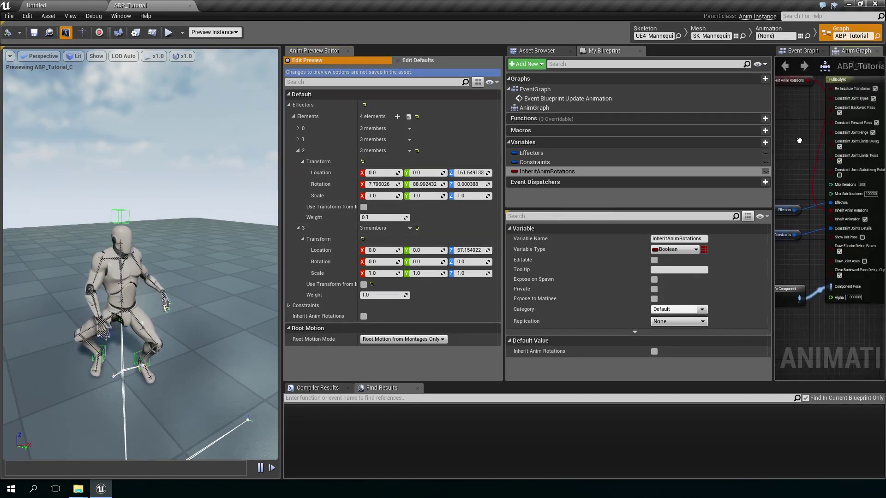
{"action": "left_click", "coordinate": [860, 78]}
{"action": "scroll", "coordinate": [691, 305], "scroll_direction": "down", "scroll_amount": 6}
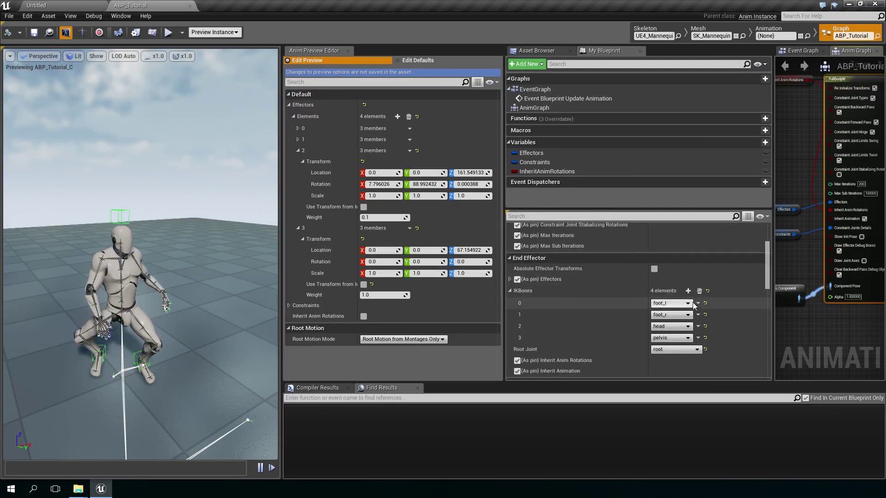
{"action": "scroll", "coordinate": [591, 322], "scroll_direction": "down", "scroll_amount": 10}
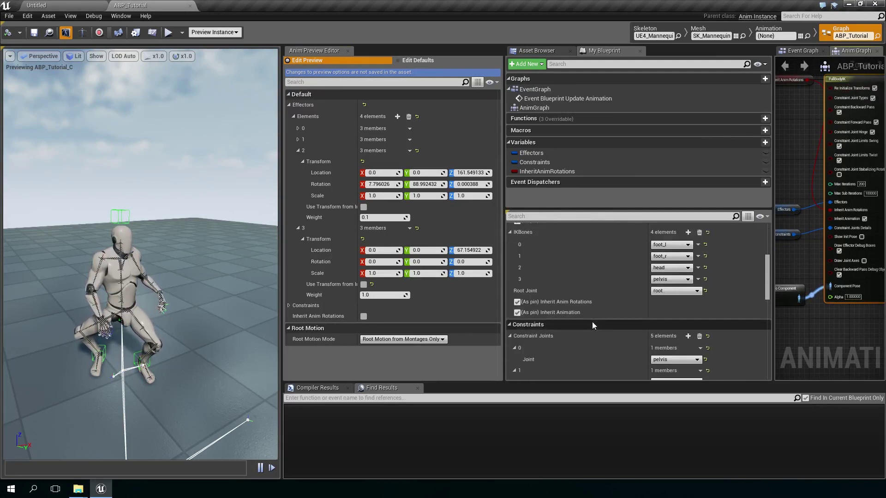
{"action": "scroll", "coordinate": [619, 287], "scroll_direction": "up", "scroll_amount": 3}
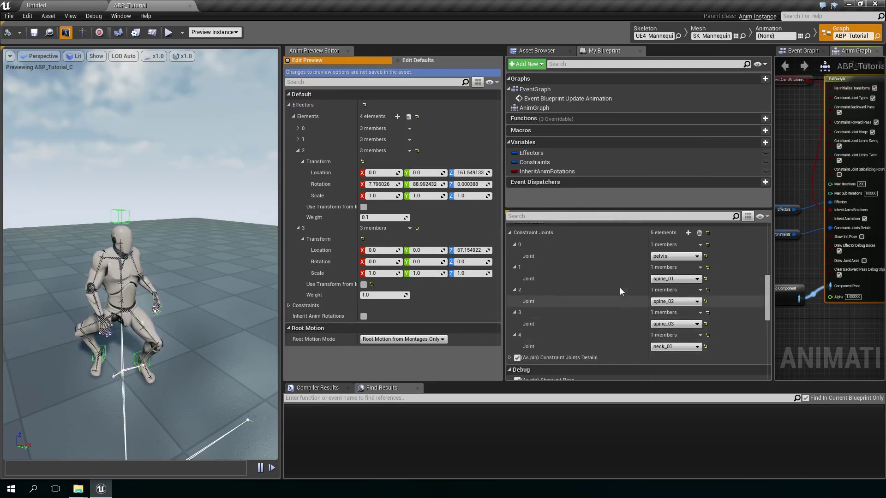
{"action": "left_click", "coordinate": [689, 248]}
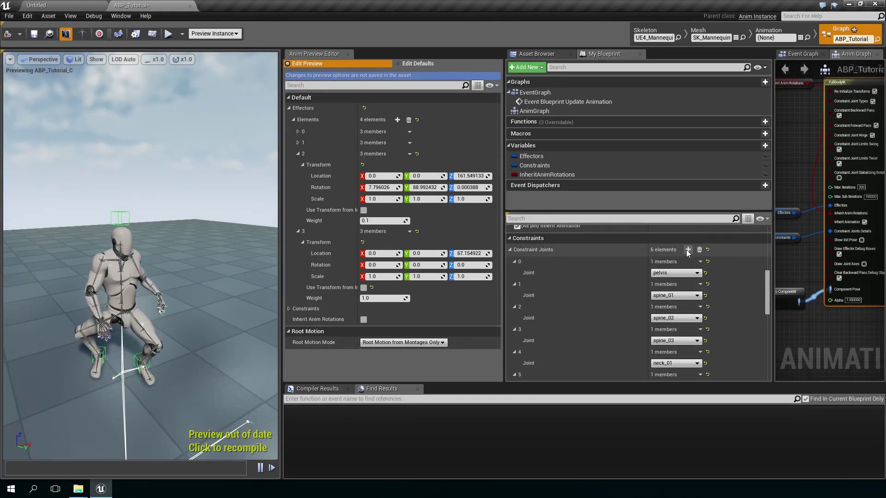
{"action": "left_click", "coordinate": [688, 250]}
{"action": "left_click", "coordinate": [688, 251]}
{"action": "scroll", "coordinate": [619, 306], "scroll_direction": "down", "scroll_amount": 6}
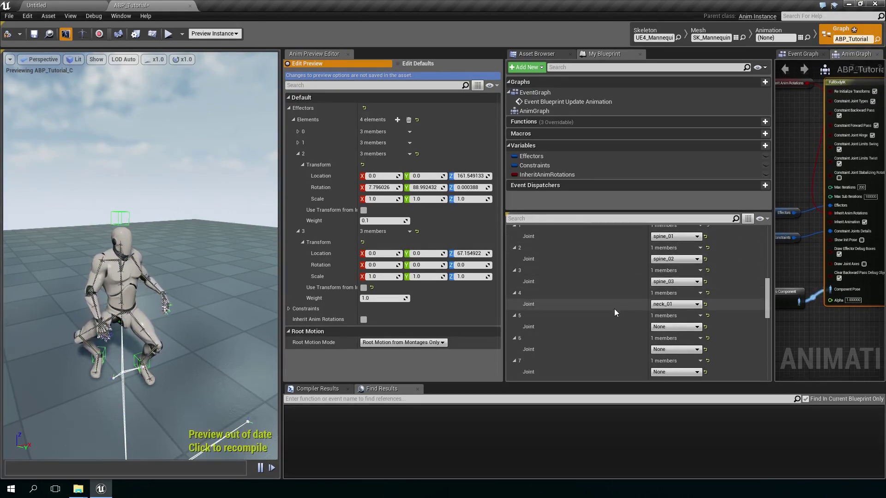
Step: Assign the thigh_l bone to Constraint Joints element 5 and thigh_r to element 6
{"action": "left_click", "coordinate": [674, 298]}
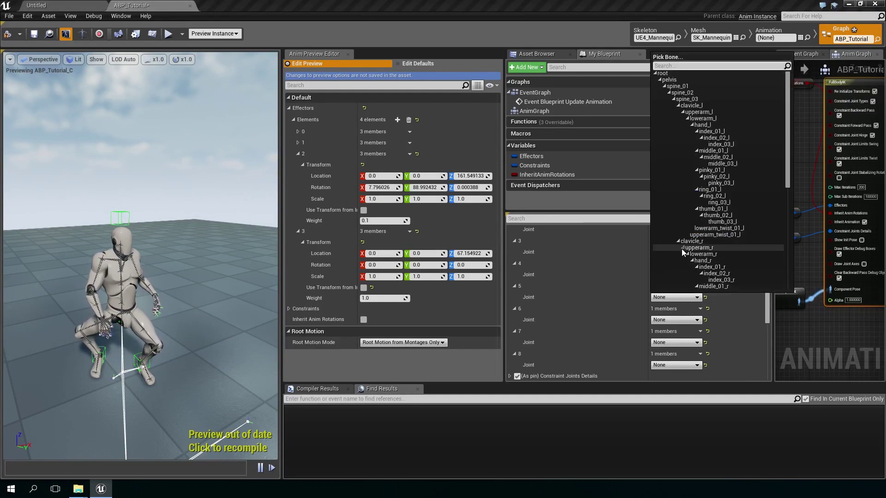
{"action": "scroll", "coordinate": [682, 250], "scroll_direction": "down", "scroll_amount": 4}
{"action": "scroll", "coordinate": [680, 250], "scroll_direction": "down", "scroll_amount": 3}
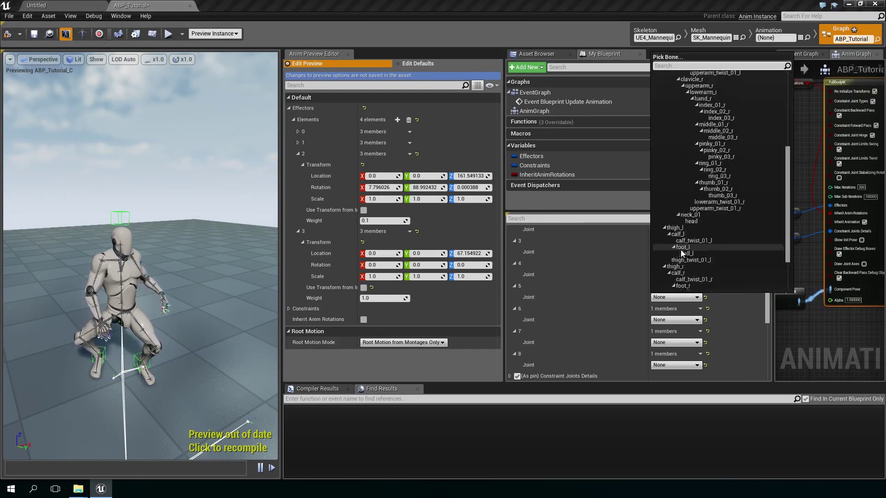
{"action": "left_click", "coordinate": [691, 227]}
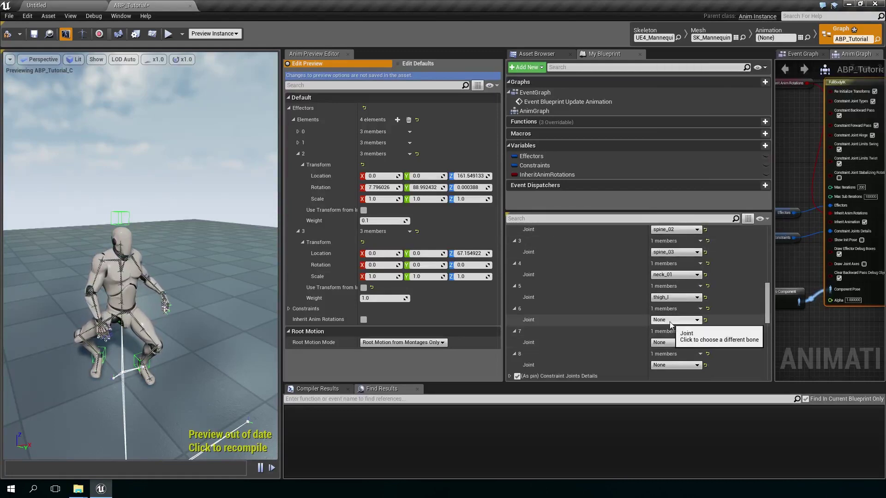
{"action": "left_click", "coordinate": [670, 320]}
{"action": "scroll", "coordinate": [693, 281], "scroll_direction": "down", "scroll_amount": 8}
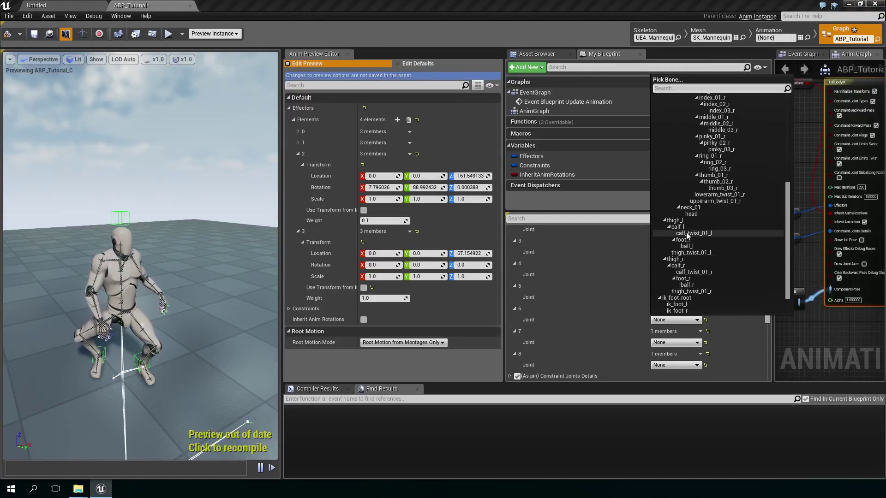
{"action": "left_click", "coordinate": [688, 260]}
Step: Assign the calf_l bone to Constraint Joints element 7 and calf_r to element 8
{"action": "left_click", "coordinate": [673, 343]}
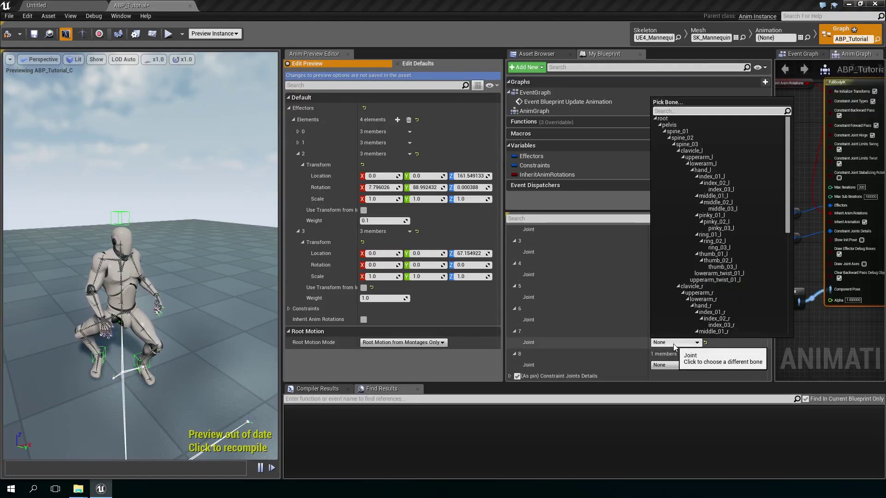
{"action": "scroll", "coordinate": [694, 295], "scroll_direction": "down", "scroll_amount": 6}
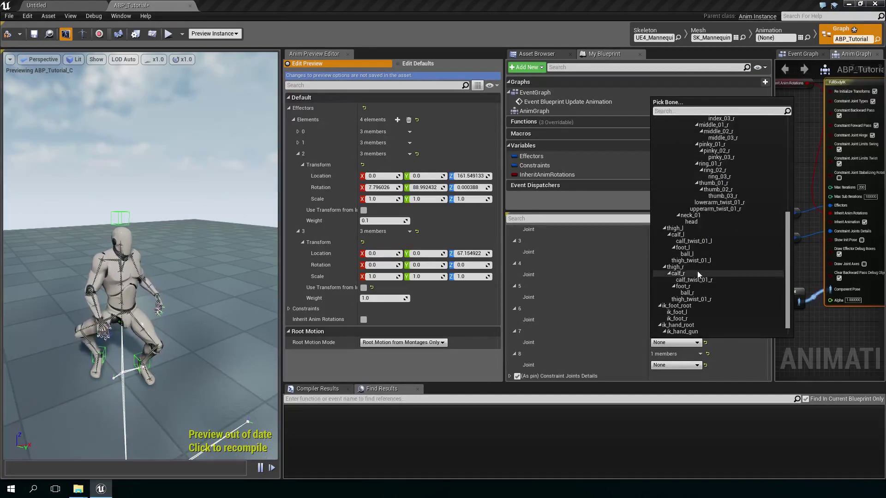
{"action": "left_click", "coordinate": [699, 234]}
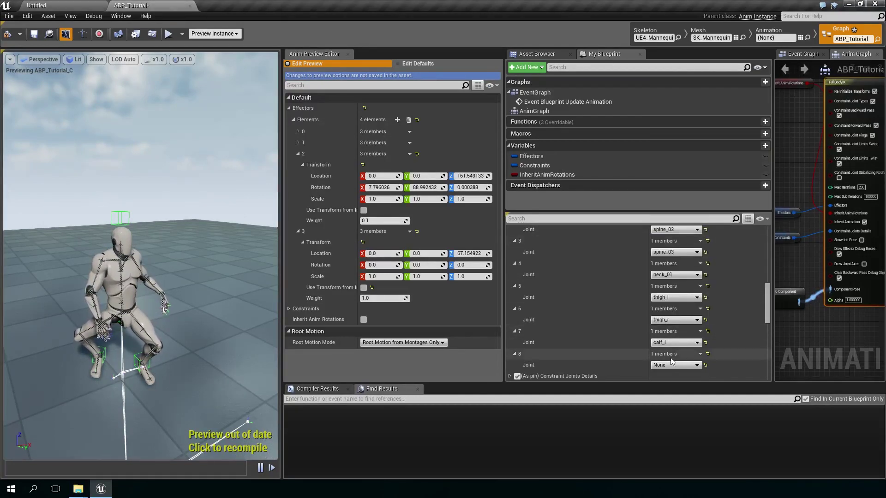
{"action": "left_click", "coordinate": [674, 365]}
{"action": "scroll", "coordinate": [691, 294], "scroll_direction": "down", "scroll_amount": 6}
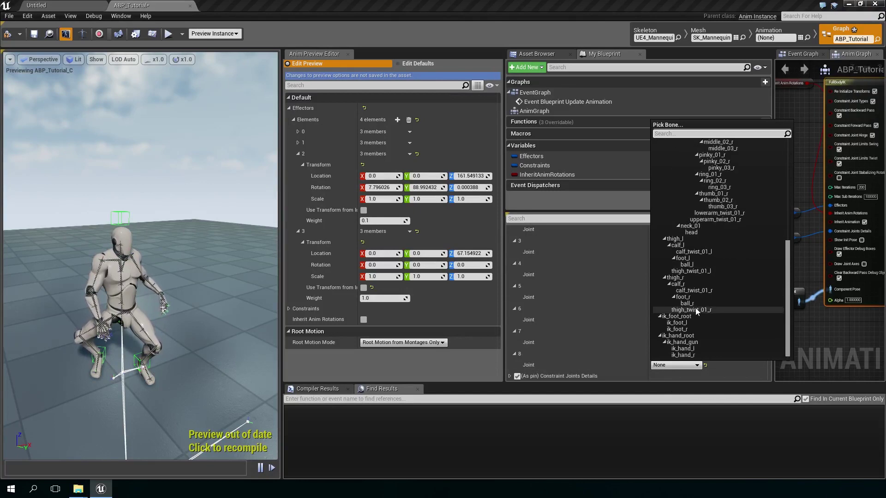
{"action": "left_click", "coordinate": [696, 284]}
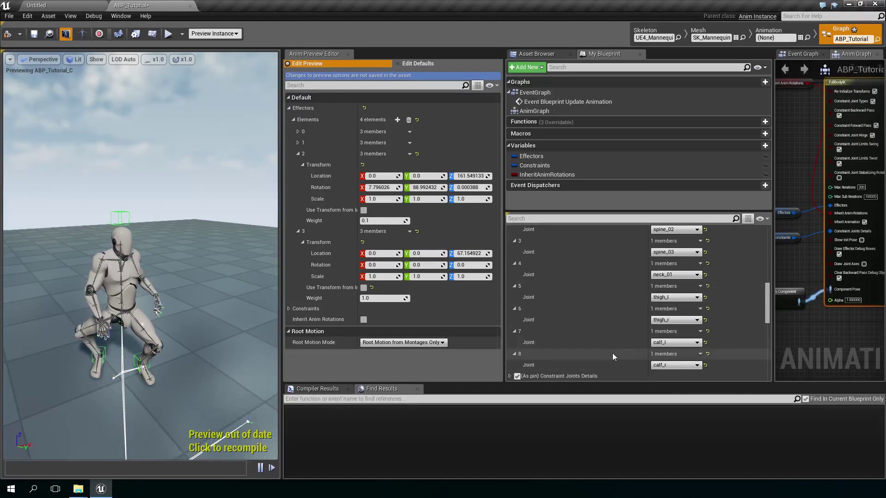
Step: Add four default elements, indices 5 to 8, to the Constraints variable
{"action": "left_click", "coordinate": [566, 165]}
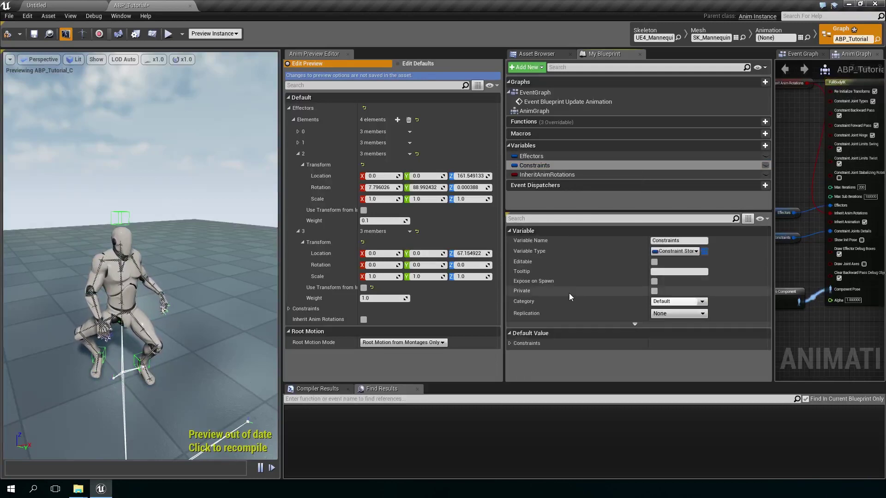
{"action": "left_click", "coordinate": [511, 343]}
{"action": "left_click", "coordinate": [688, 355]}
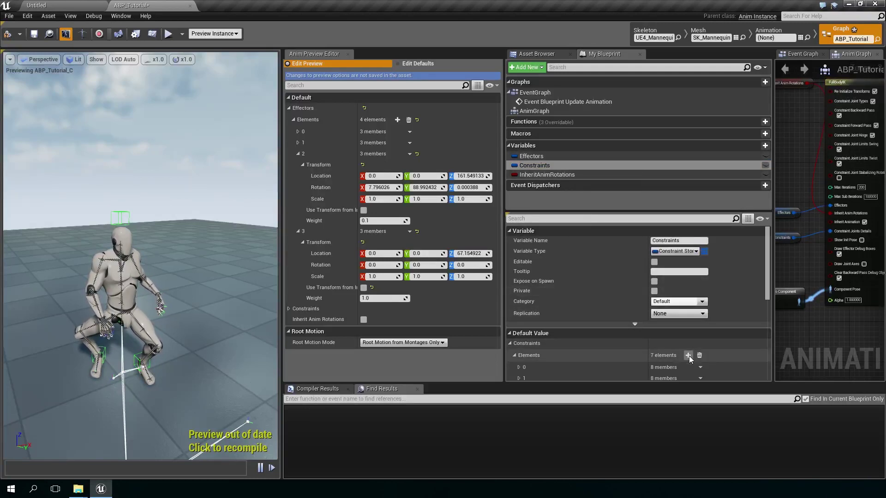
Step: Set Constraints default element 5 to type Ball and Socket with Theta 60 and Twist 30
{"action": "scroll", "coordinate": [549, 322], "scroll_direction": "down", "scroll_amount": 3}
{"action": "left_click", "coordinate": [677, 272]}
{"action": "left_click", "coordinate": [665, 279]}
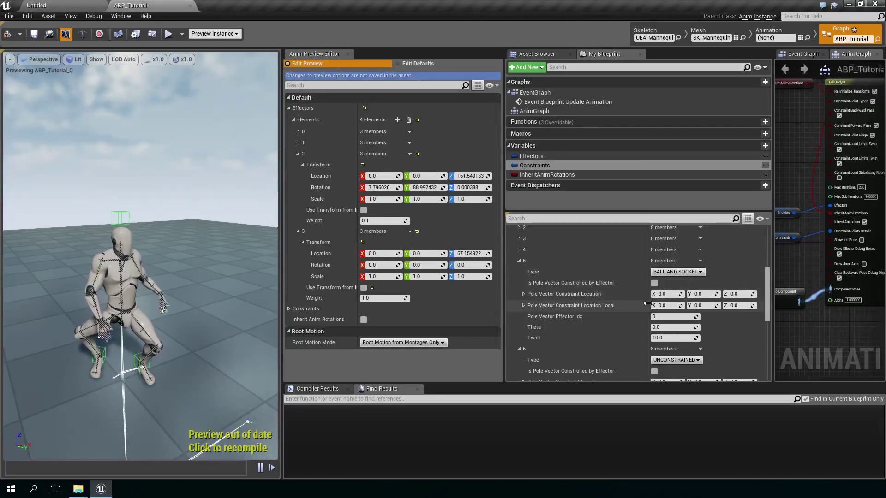
{"action": "left_click", "coordinate": [668, 327]}
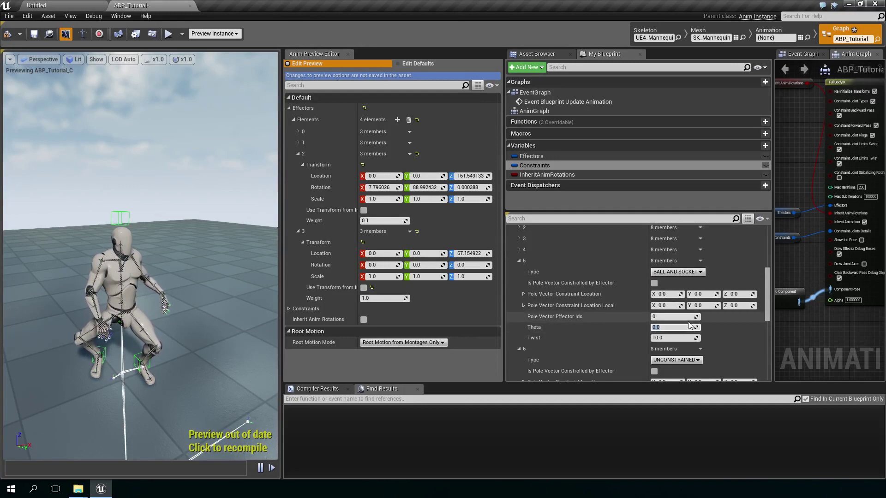
{"action": "key", "text": "Return"}
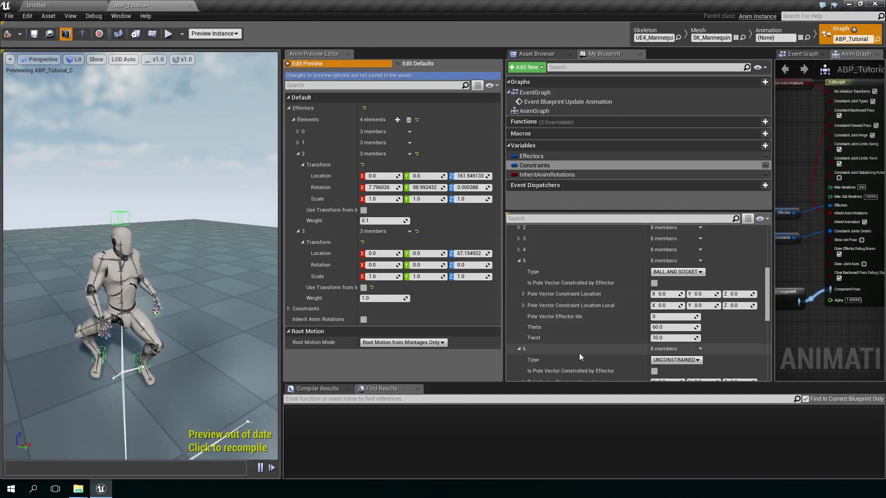
{"action": "left_click", "coordinate": [667, 336]}
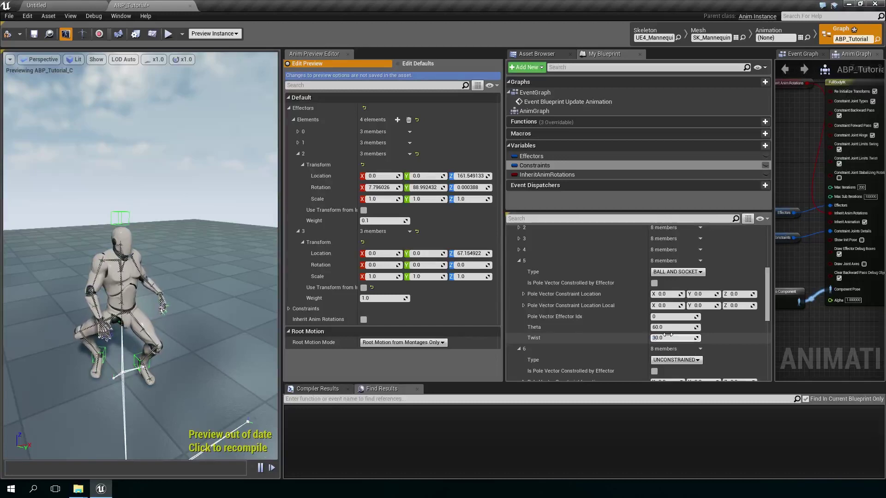
Step: Set Constraints default element 6 to type Ball and Socket with Theta 60 and Twist 30
{"action": "scroll", "coordinate": [630, 301], "scroll_direction": "down", "scroll_amount": 4}
{"action": "left_click", "coordinate": [676, 271]}
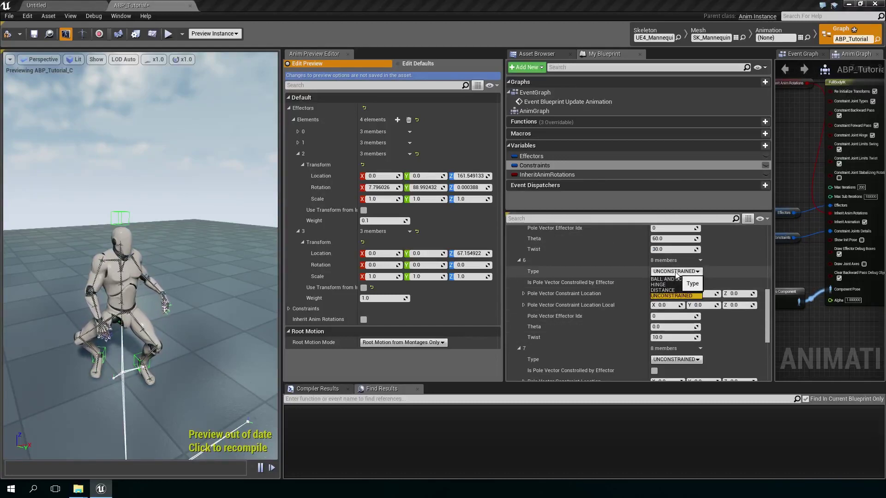
{"action": "left_click", "coordinate": [665, 280]}
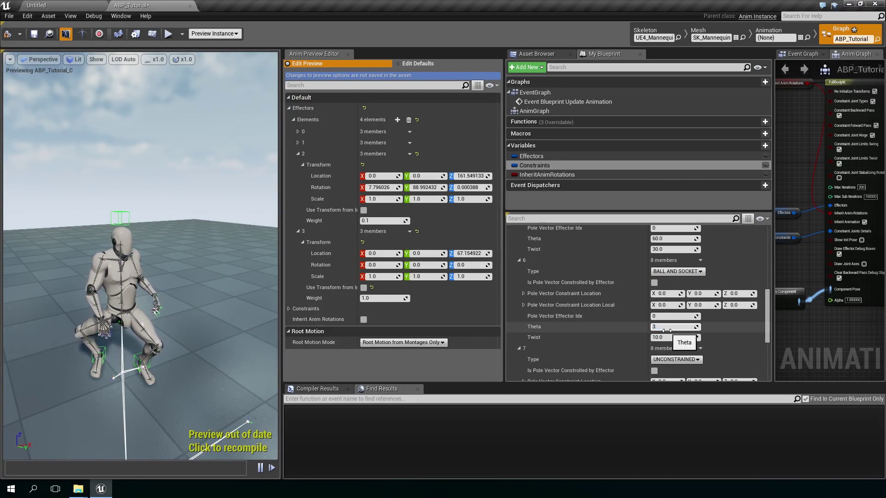
{"action": "left_click", "coordinate": [686, 341]}
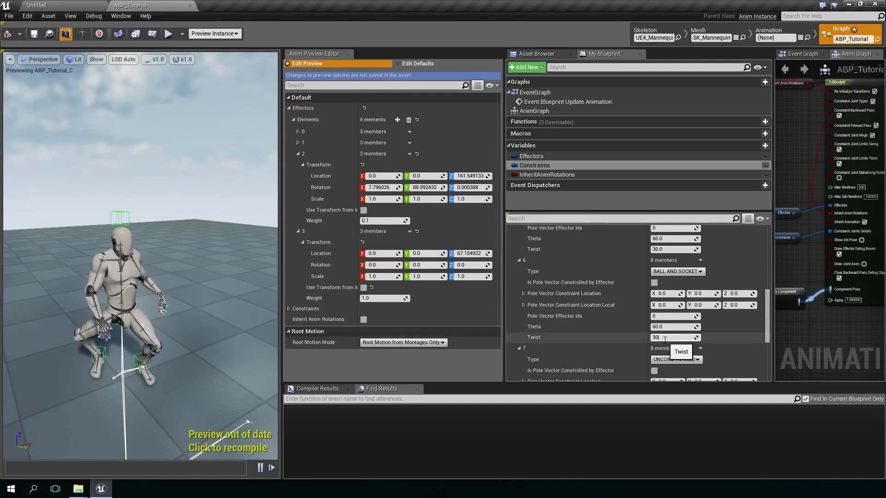
Step: Set the type of Constraints default element 7 to Hinge
{"action": "scroll", "coordinate": [664, 340], "scroll_direction": "down", "scroll_amount": 2}
{"action": "left_click", "coordinate": [673, 315]}
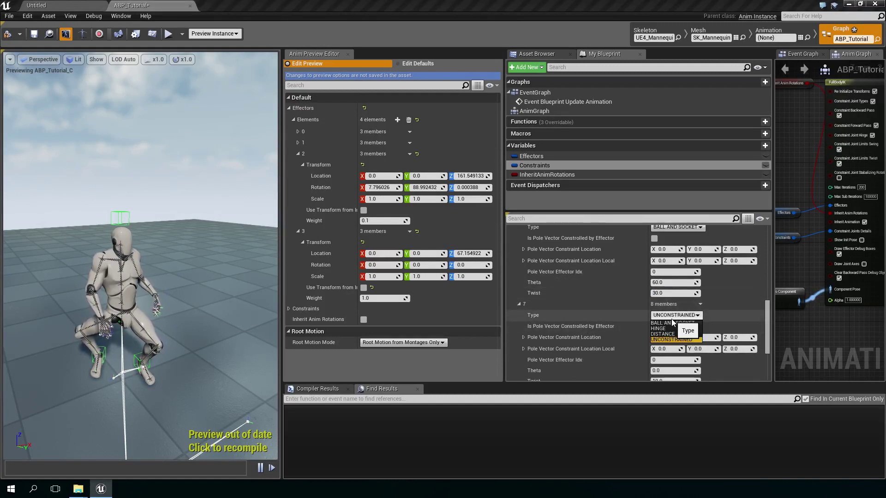
{"action": "left_click", "coordinate": [672, 329]}
{"action": "scroll", "coordinate": [617, 317], "scroll_direction": "down", "scroll_amount": 3}
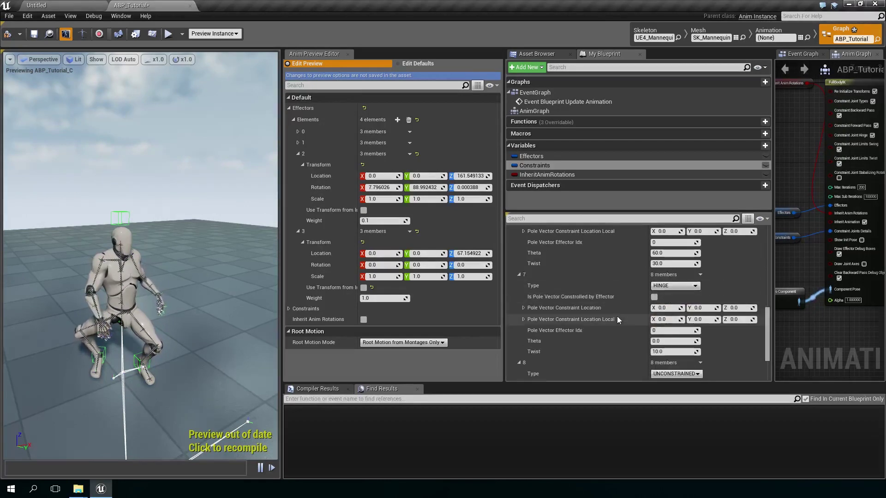
Step: Set the type of Constraints default element 8 to Hinge
{"action": "left_click", "coordinate": [674, 329]}
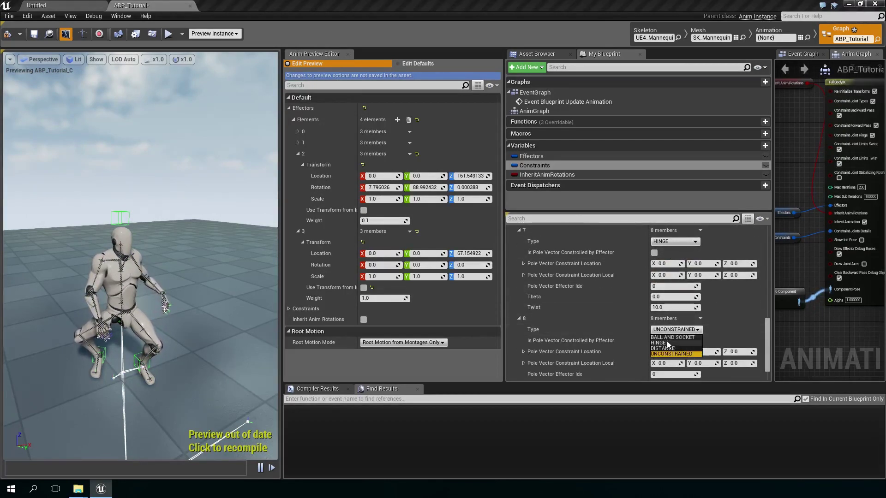
{"action": "left_click", "coordinate": [666, 342]}
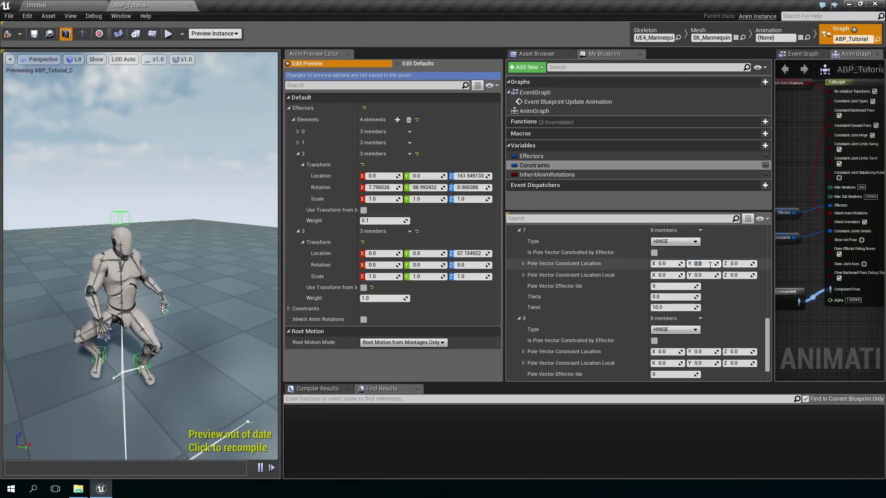
Step: Set Pole Vector Constraint Location to (-20, 50, 50) for Constraints element 7 and (20, 50, 50) for element 8, and compile
{"action": "type", "text": "50"}
{"action": "key", "text": "Return"}
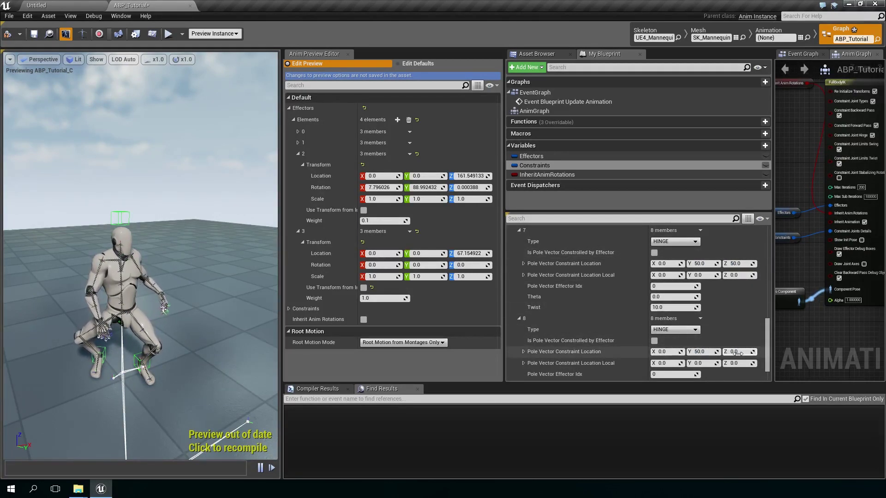
{"action": "key", "text": "Return"}
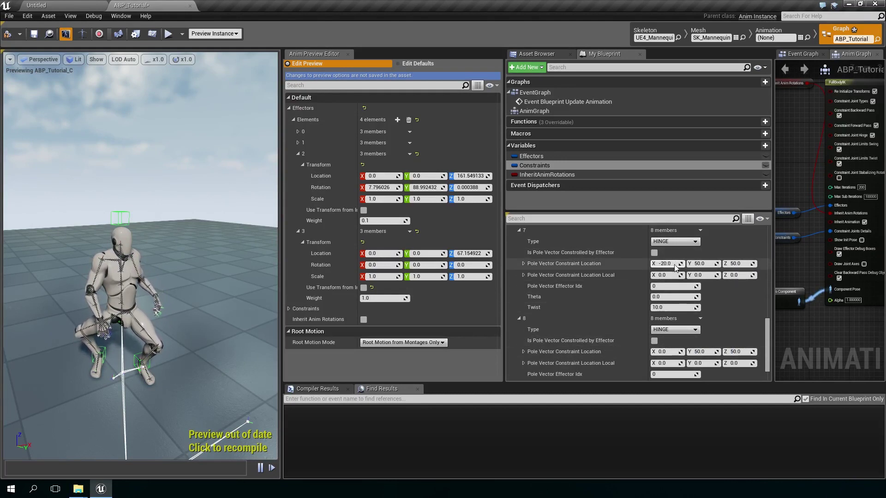
{"action": "left_click", "coordinate": [664, 352]}
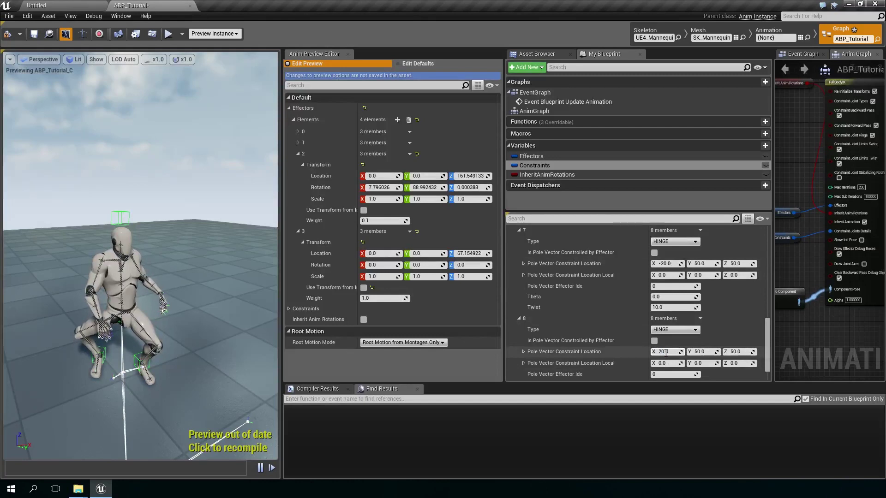
{"action": "scroll", "coordinate": [646, 313], "scroll_direction": "down", "scroll_amount": 1}
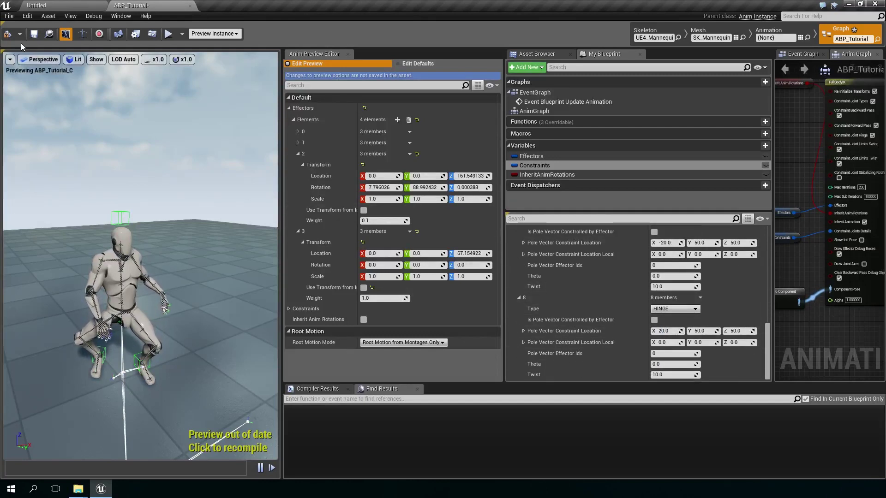
{"action": "left_click", "coordinate": [9, 36]}
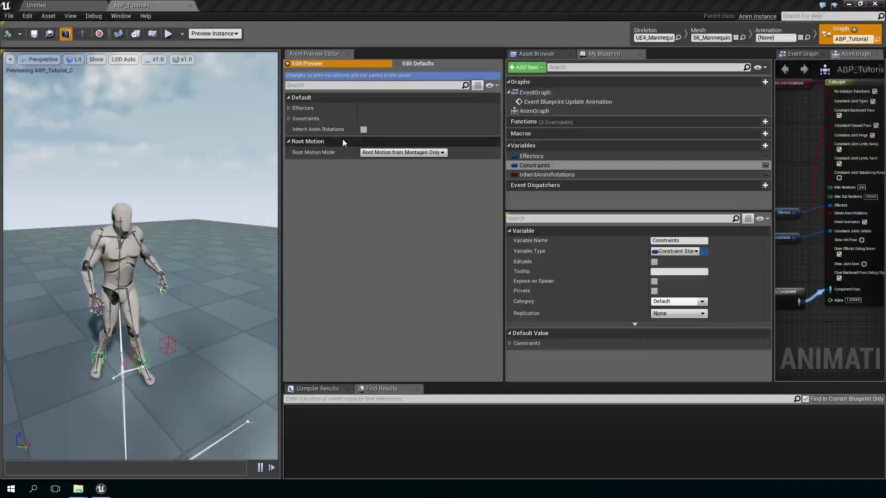
Step: Try different X values for the Pole Vector Constraint Location of Constraints element 7 in the preview values, including about -34.4 and 20
{"action": "left_click", "coordinate": [224, 257]}
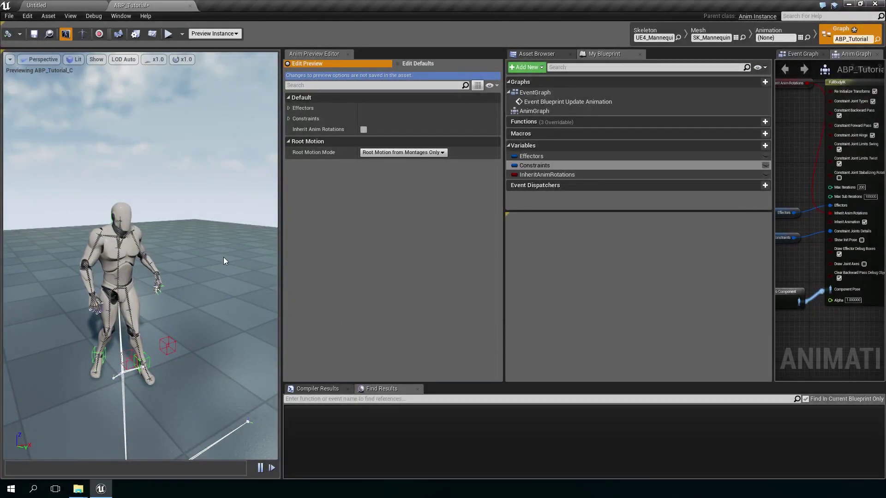
{"action": "left_click", "coordinate": [289, 118]}
{"action": "left_click", "coordinate": [293, 130]}
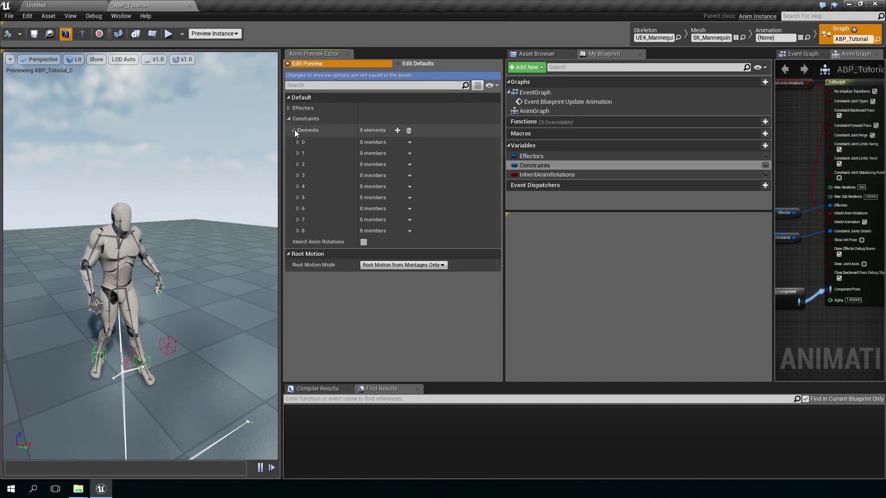
{"action": "left_click", "coordinate": [298, 231]}
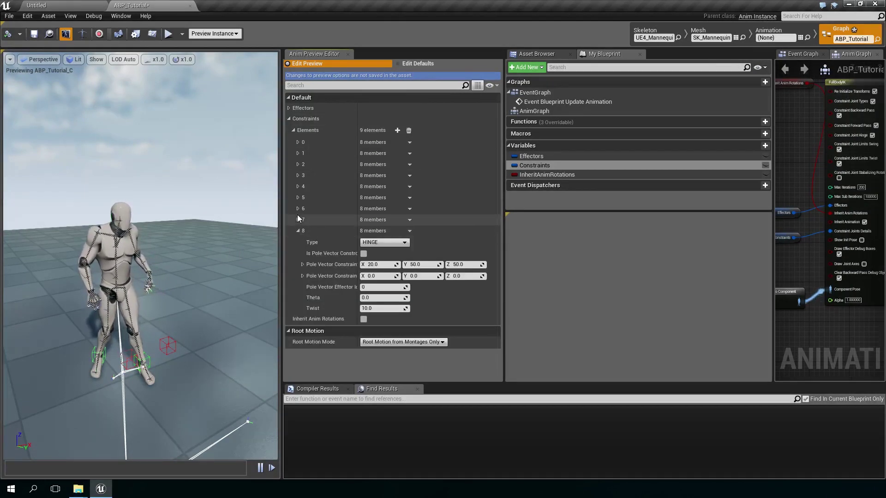
{"action": "left_click", "coordinate": [297, 220]}
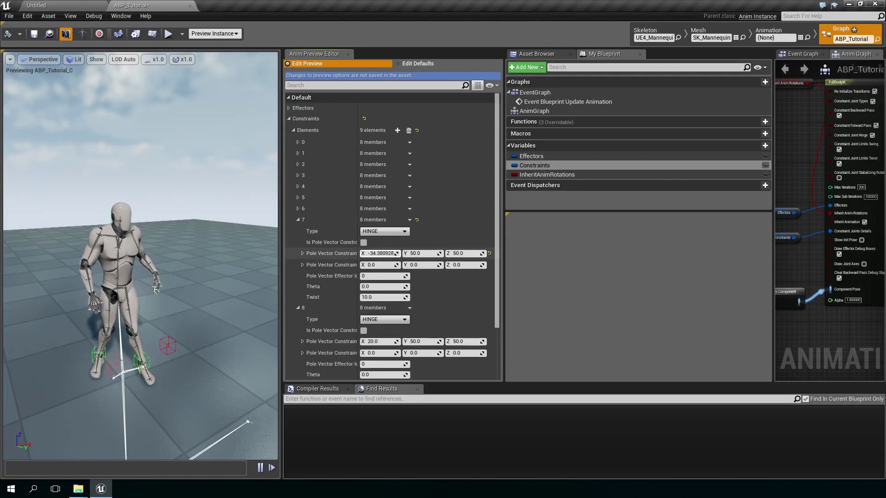
{"action": "mouse_move", "coordinate": [380, 253]}
{"action": "left_mouse_down"}
{"action": "mouse_move", "coordinate": [389, 254]}
{"action": "mouse_move", "coordinate": [377, 253]}
{"action": "left_mouse_up"}
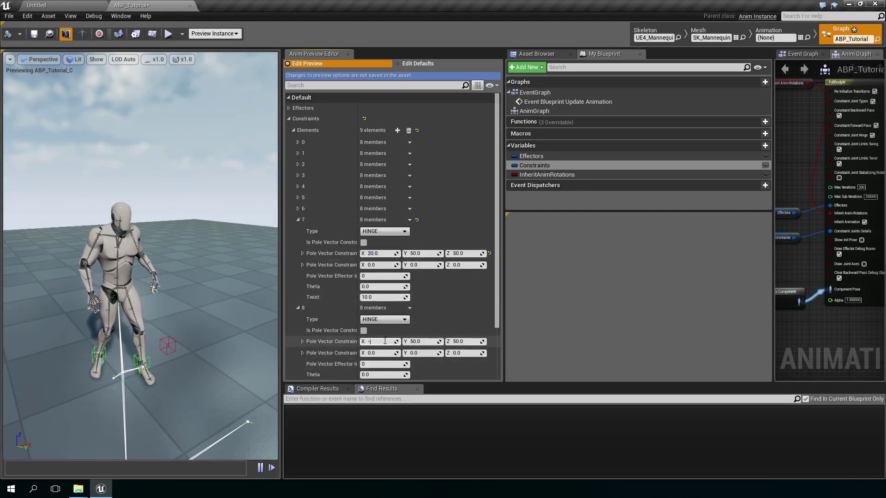
Step: In the class defaults, set Pole Vector Constraint Location X to 20 for Constraints element 7 and -20 for element 8, and compile
{"action": "left_click", "coordinate": [418, 63]}
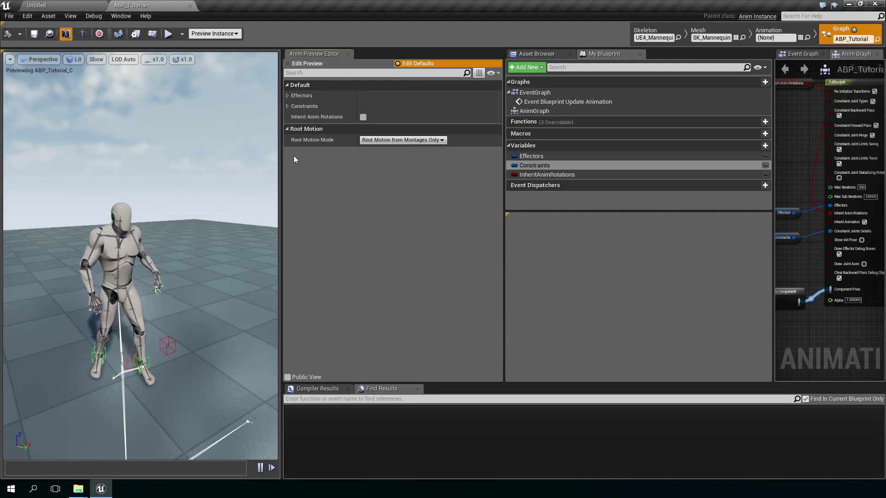
{"action": "left_click", "coordinate": [288, 95]}
{"action": "left_click", "coordinate": [291, 107]}
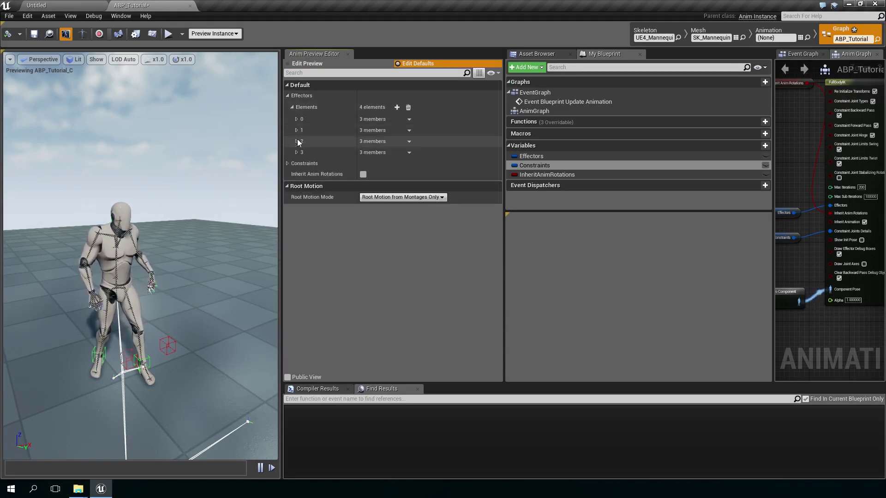
{"action": "left_click", "coordinate": [288, 164]}
{"action": "left_click", "coordinate": [291, 175]}
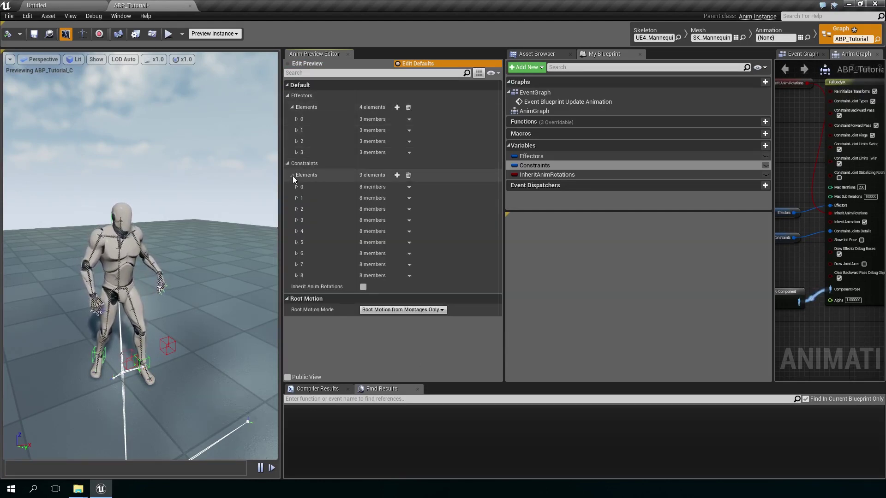
{"action": "left_click", "coordinate": [297, 265]}
{"action": "left_click", "coordinate": [297, 352]}
{"action": "scroll", "coordinate": [312, 341], "scroll_direction": "down", "scroll_amount": 2}
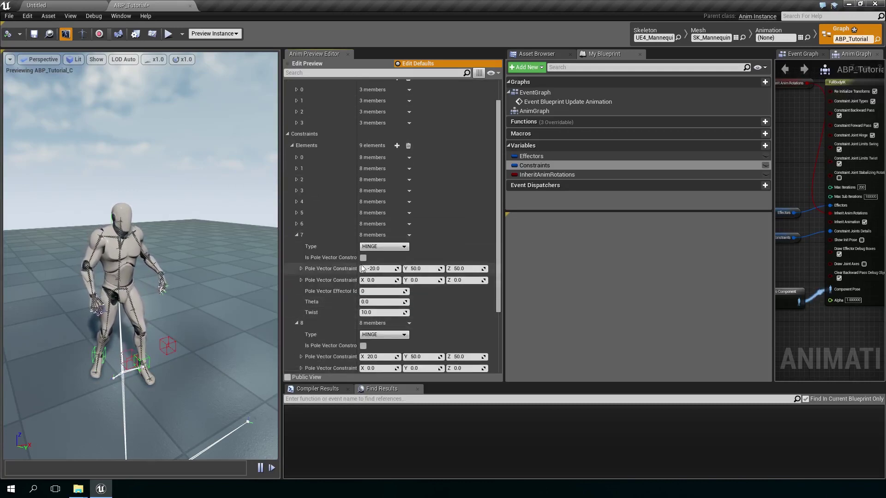
{"action": "type", "text": "20"}
{"action": "key", "text": "Return"}
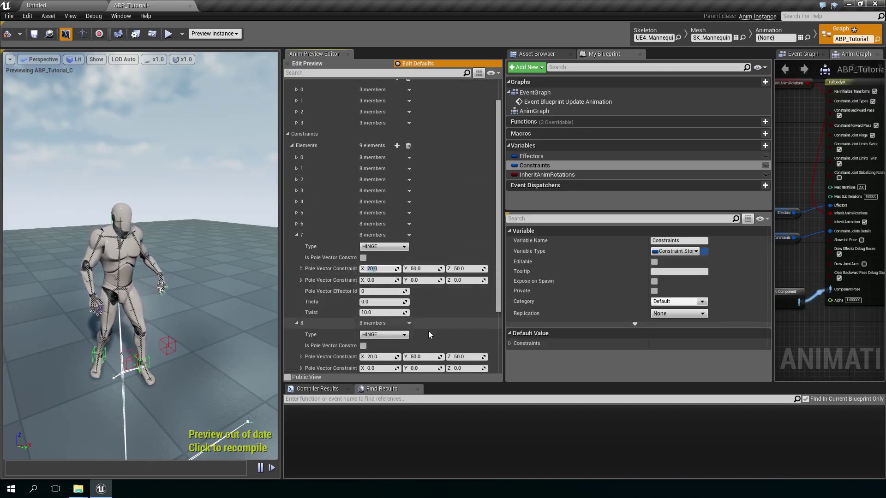
{"action": "left_click", "coordinate": [382, 358]}
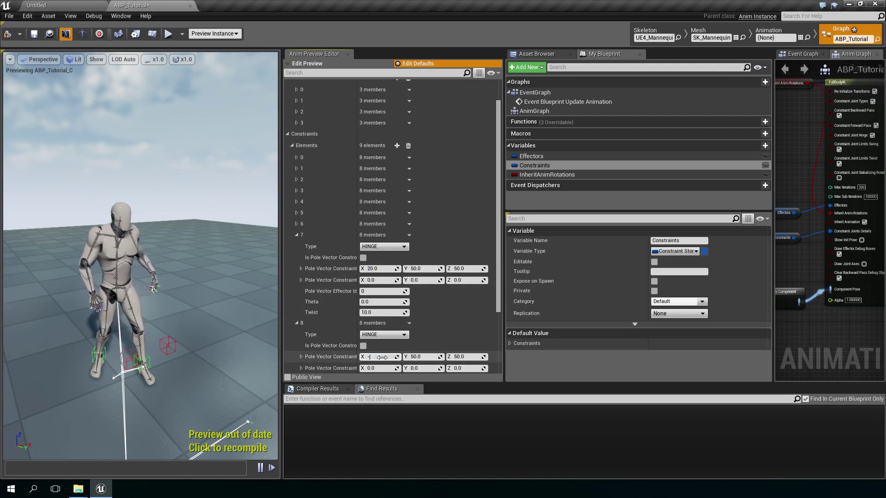
{"action": "left_click", "coordinate": [7, 34]}
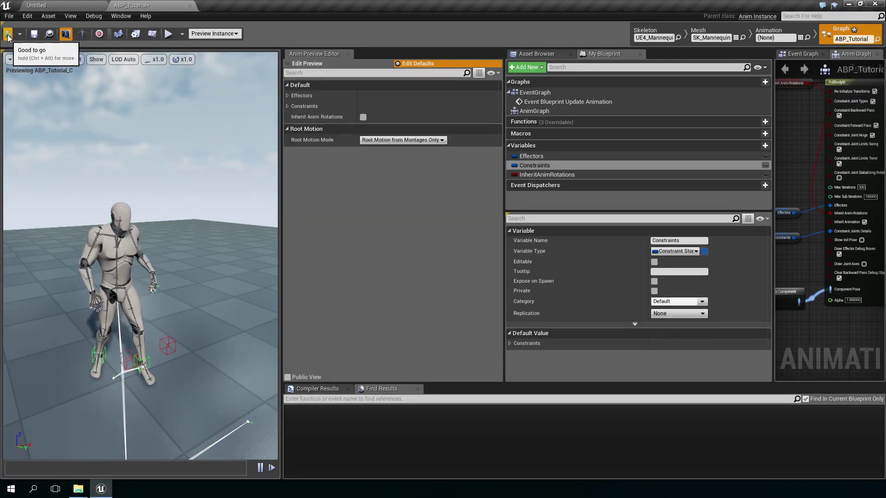
Step: Adjust the default Pole Vector Constraint Location X of Constraints element 7 to about 9.28
{"action": "left_click", "coordinate": [287, 106]}
{"action": "left_click", "coordinate": [291, 118]}
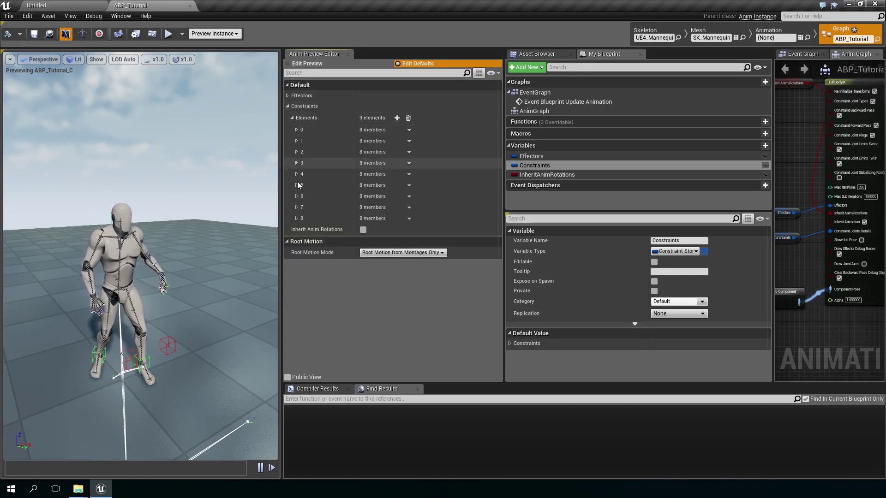
{"action": "left_click", "coordinate": [298, 207]}
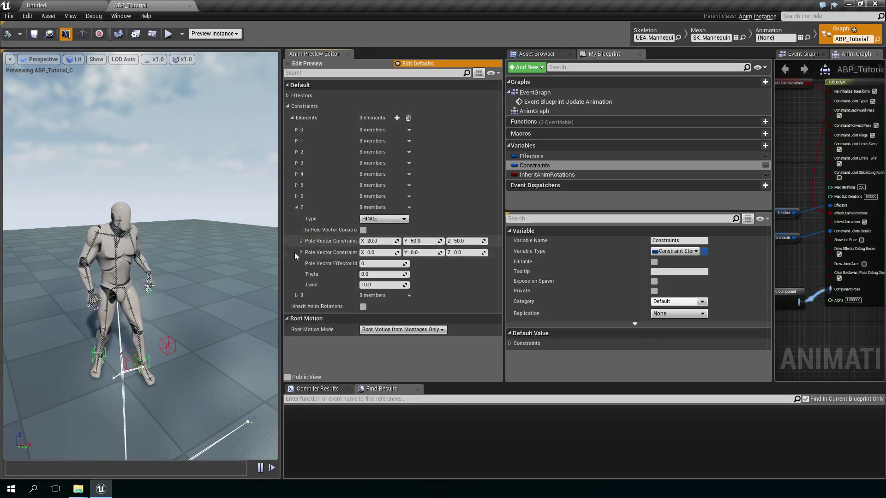
{"action": "left_click", "coordinate": [296, 295]}
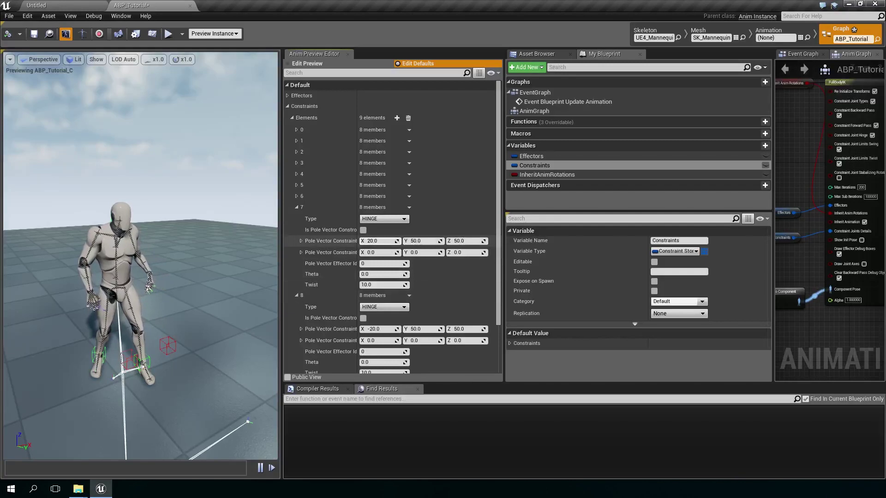
{"action": "left_click_drag", "start_coordinate": [379, 241], "coordinate": [372, 241]}
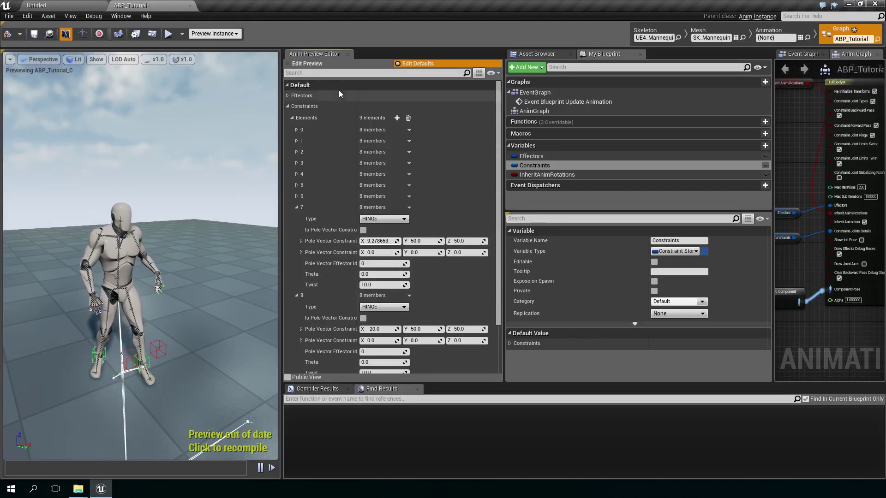
Step: Try preview-only Pole Vector Constraint Location X values of about 23.2 for Constraints element 7 and about -45.1 for element 8
{"action": "left_click", "coordinate": [320, 62]}
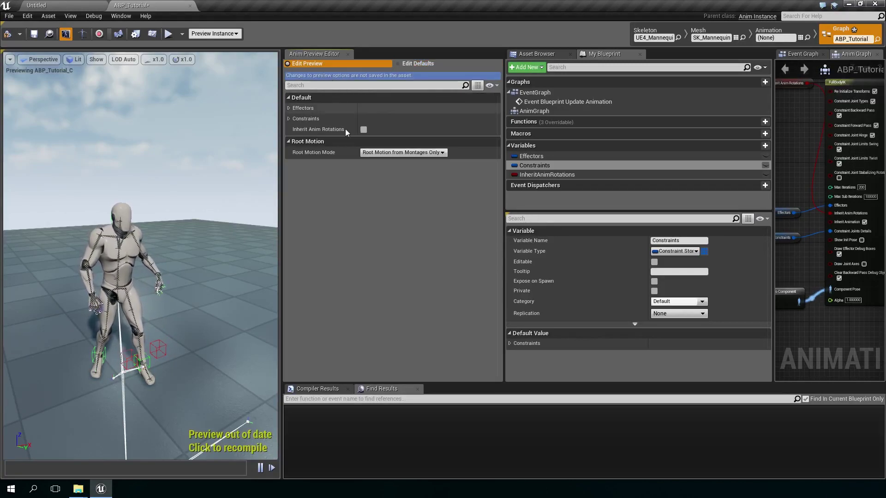
{"action": "left_click", "coordinate": [289, 118]}
{"action": "left_click", "coordinate": [293, 130]}
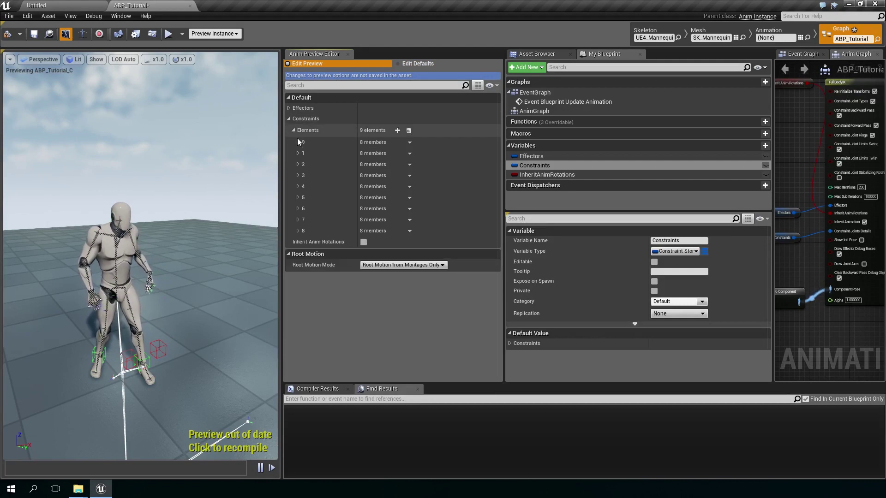
{"action": "left_click", "coordinate": [297, 219]}
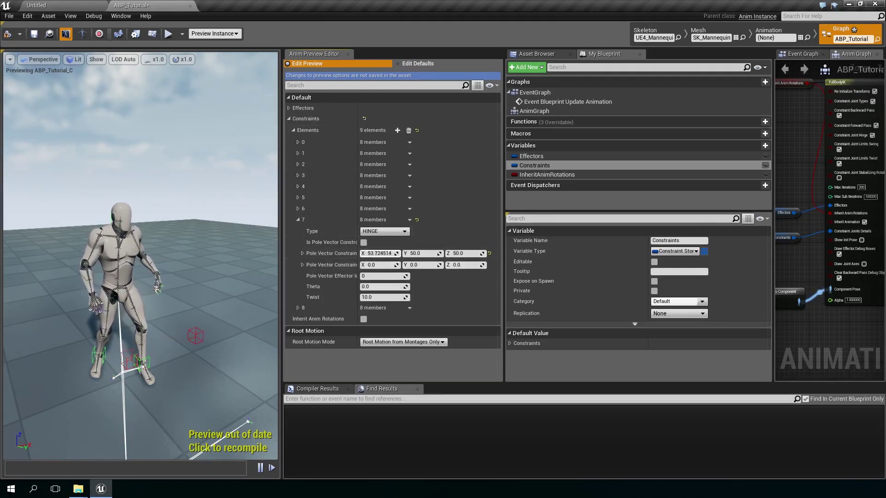
{"action": "left_click", "coordinate": [298, 308]}
{"action": "left_click_drag", "start_coordinate": [374, 343], "coordinate": [364, 342]}
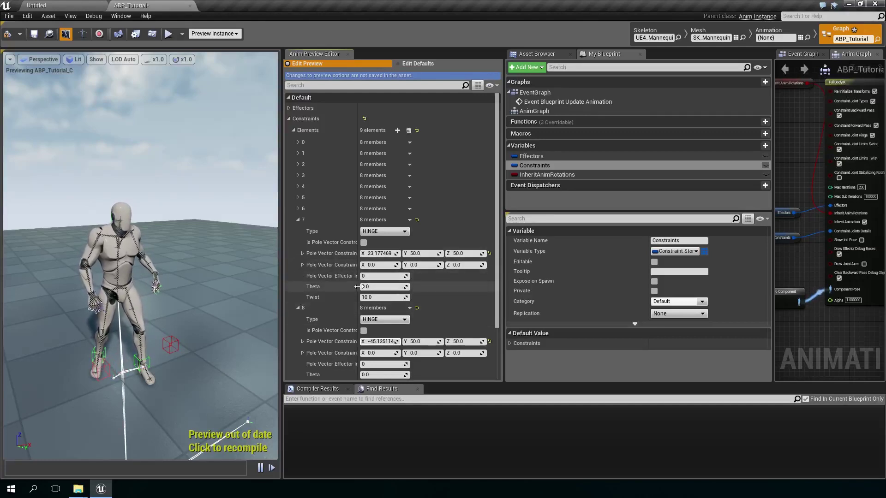
Step: Try Is Pole Vector Controlled by Effector on preview Constraints element 7, with a Pole Vector Constraint Location Local X of about 18.8
{"action": "left_click_drag", "start_coordinate": [357, 286], "coordinate": [366, 286]}
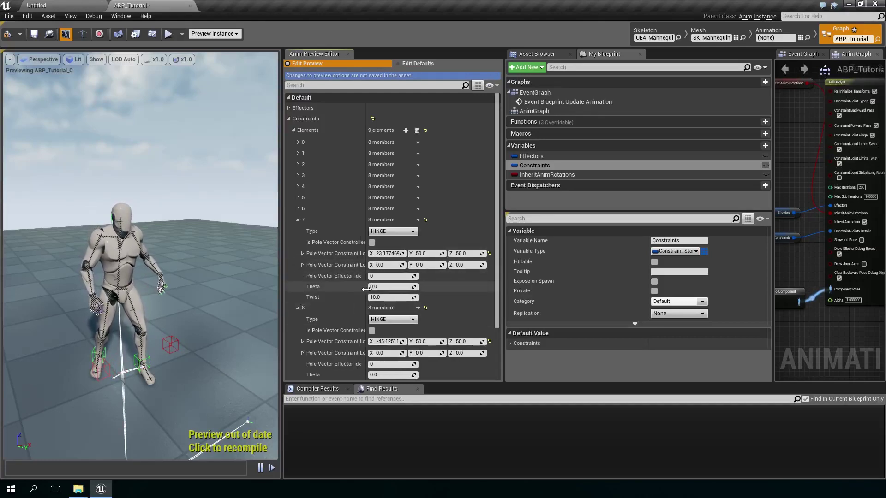
{"action": "left_click", "coordinate": [373, 243]}
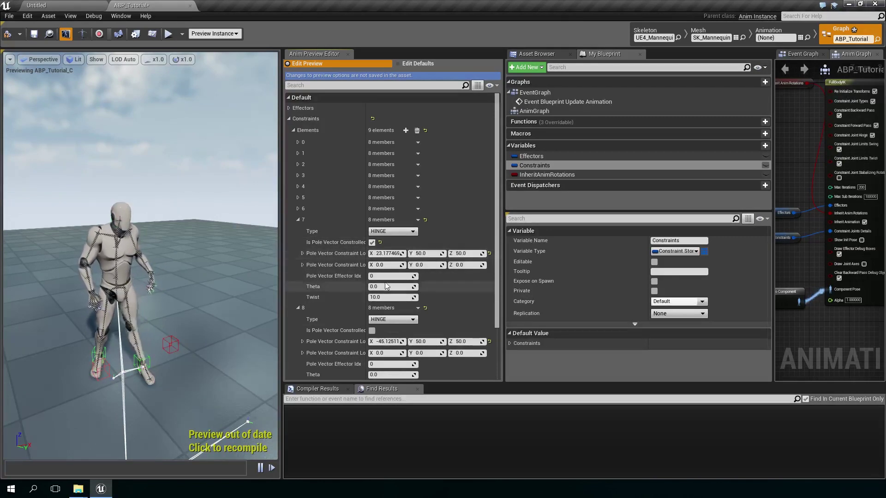
{"action": "left_click", "coordinate": [372, 276]}
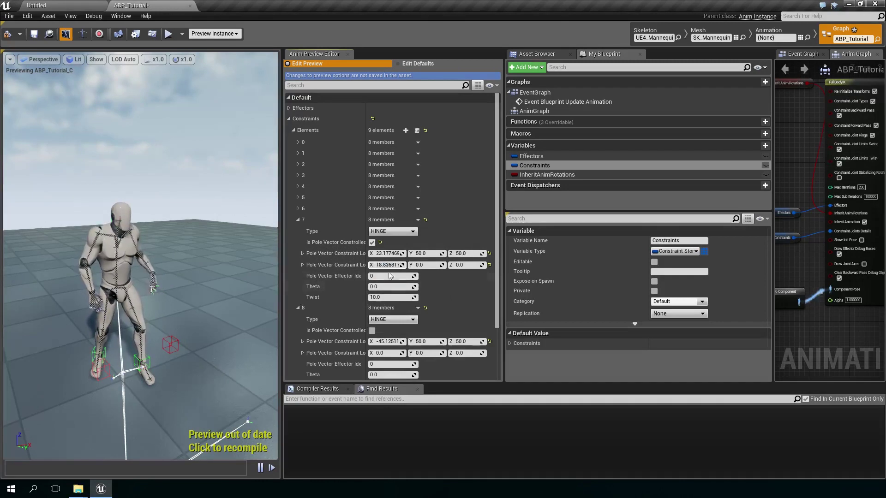
Step: Enable Draw Joint Axes on the FullBodyIK node and compile the blueprint
{"action": "left_click", "coordinate": [863, 264]}
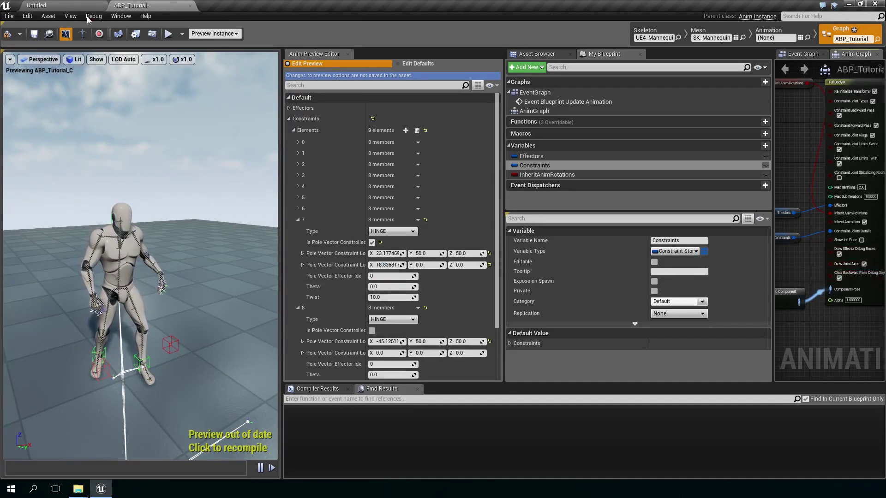
{"action": "left_click", "coordinate": [7, 35]}
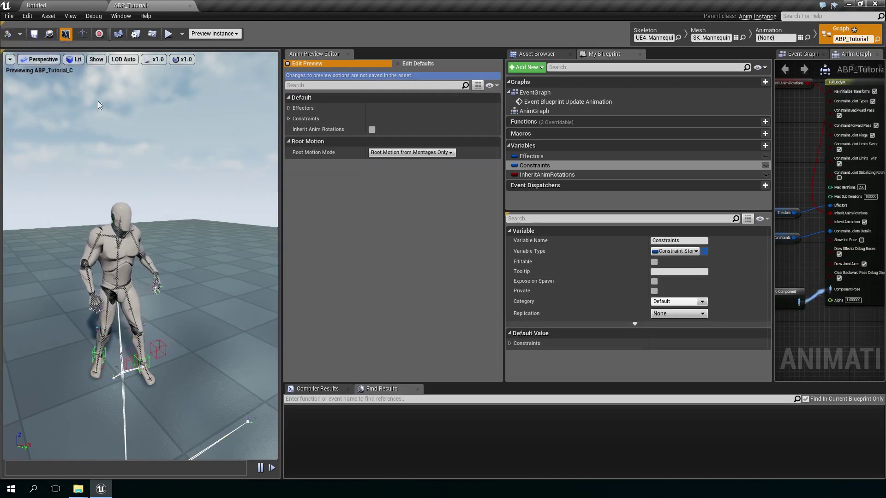
Step: Enable Is Pole Vector Controlled by Effector on default Constraints elements 7 and 8, setting element 8's Pole Vector Effector Idx to 1
{"action": "left_click", "coordinate": [433, 64]}
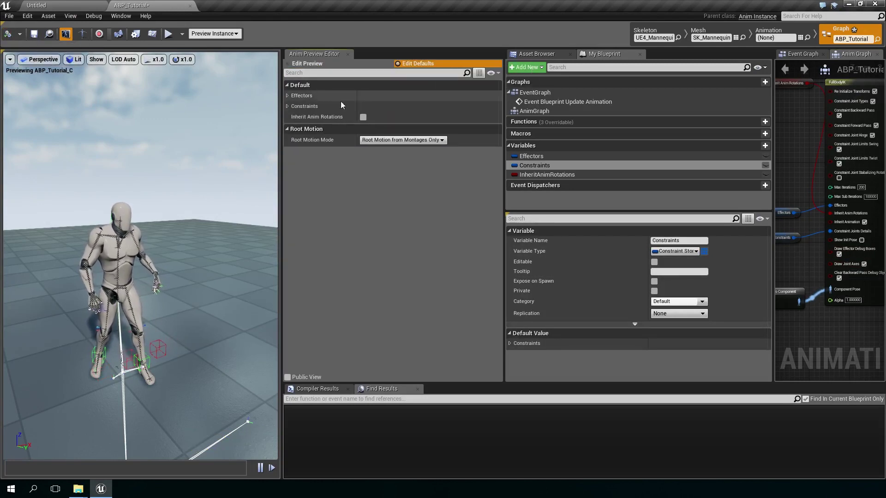
{"action": "left_click", "coordinate": [287, 106]}
{"action": "left_click", "coordinate": [291, 119]}
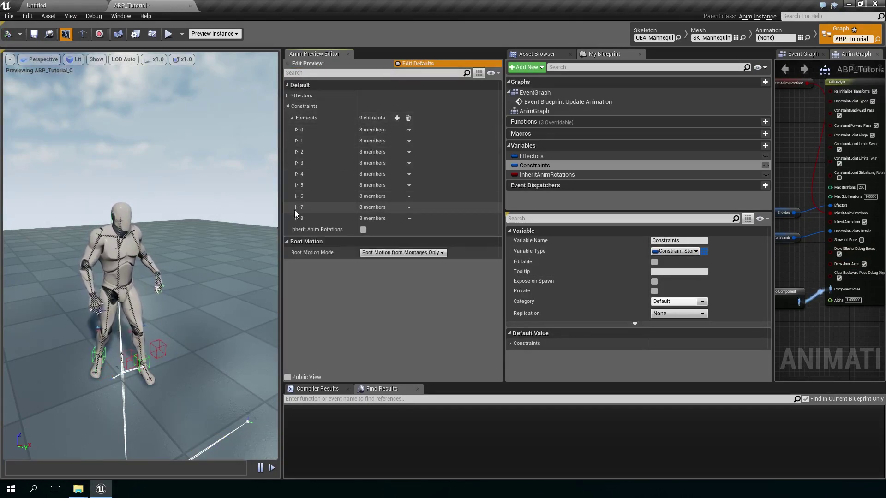
{"action": "left_click", "coordinate": [296, 207]}
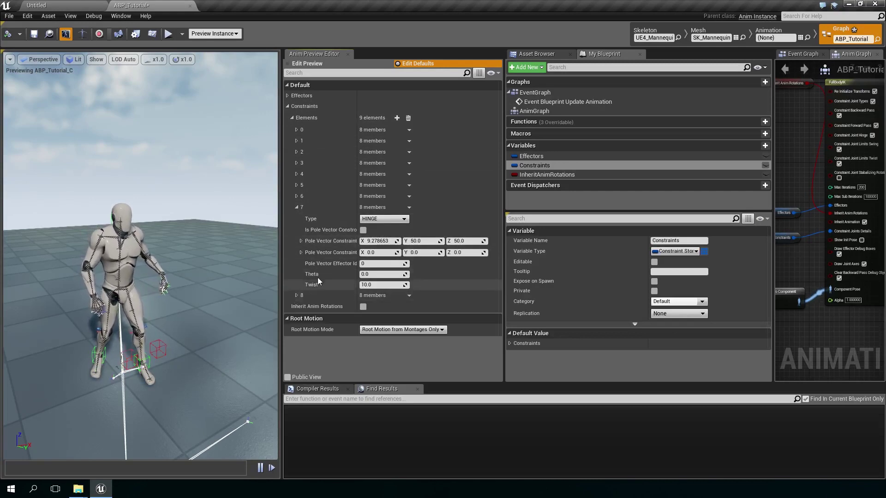
{"action": "left_click", "coordinate": [296, 295]}
{"action": "left_click", "coordinate": [364, 230]}
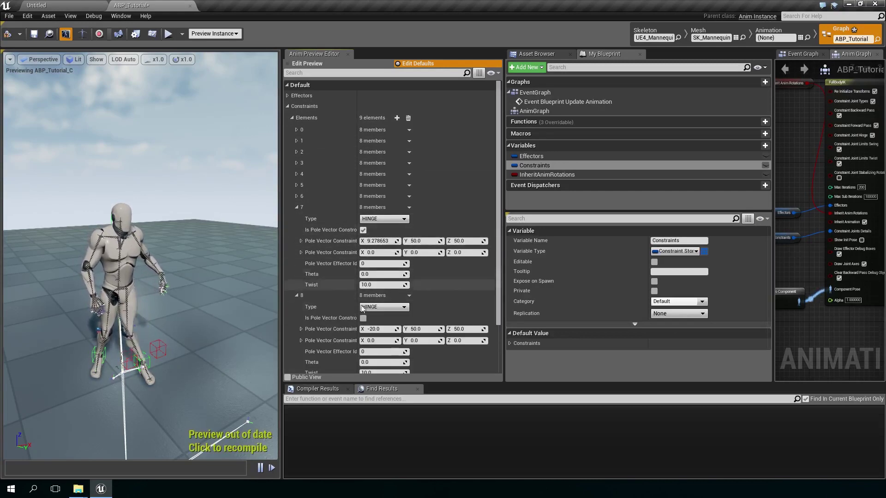
{"action": "left_click", "coordinate": [379, 251]}
{"action": "left_click", "coordinate": [377, 264]}
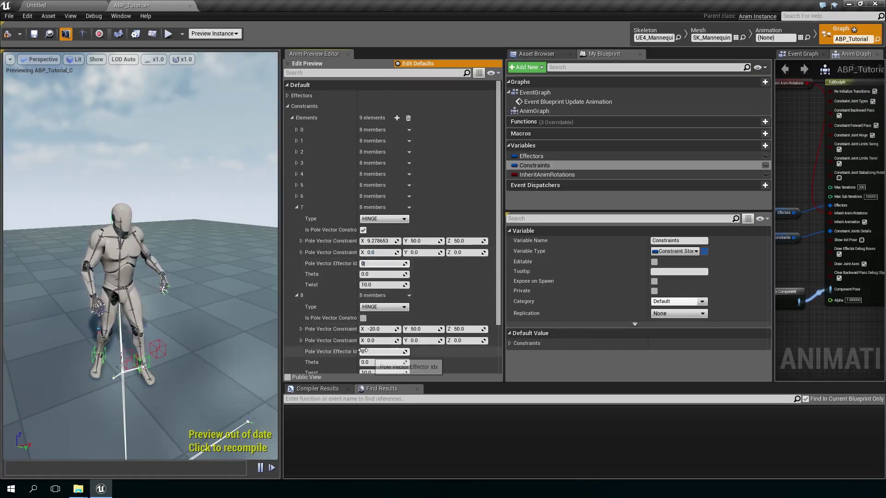
{"action": "left_click", "coordinate": [364, 318]}
{"action": "scroll", "coordinate": [368, 325], "scroll_direction": "down", "scroll_amount": 1}
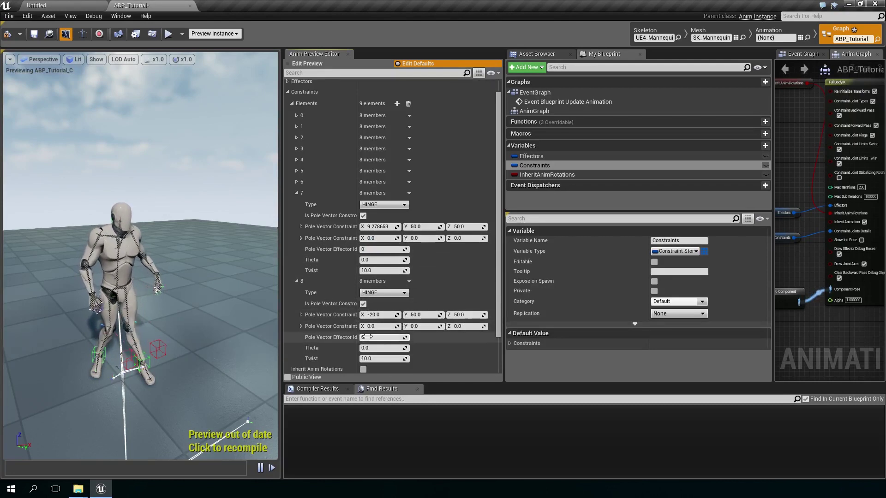
{"action": "type", "text": "1"}
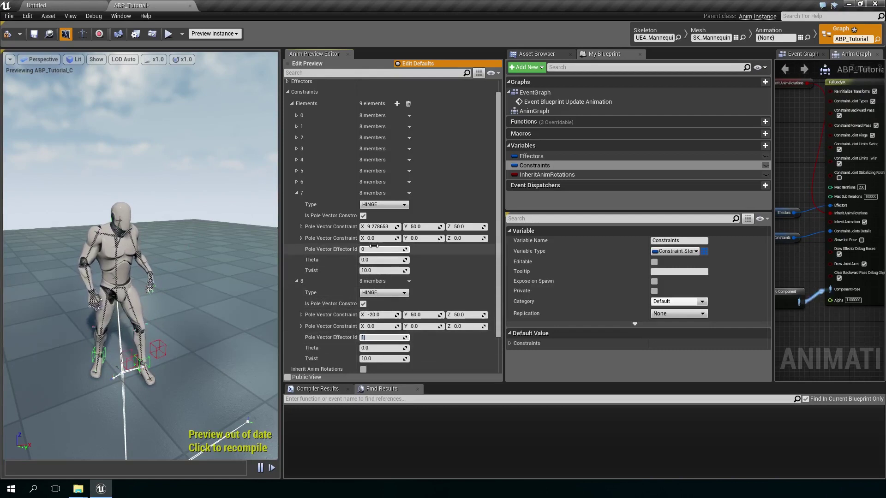
Step: Set the default Pole Vector Constraint Location Local X to 10 for Constraints elements 7 and 8
{"action": "type", "text": "10"}
{"action": "key", "text": "Return"}
{"action": "left_click", "coordinate": [382, 328]}
{"action": "type", "text": "10"}
{"action": "key", "text": "Return"}
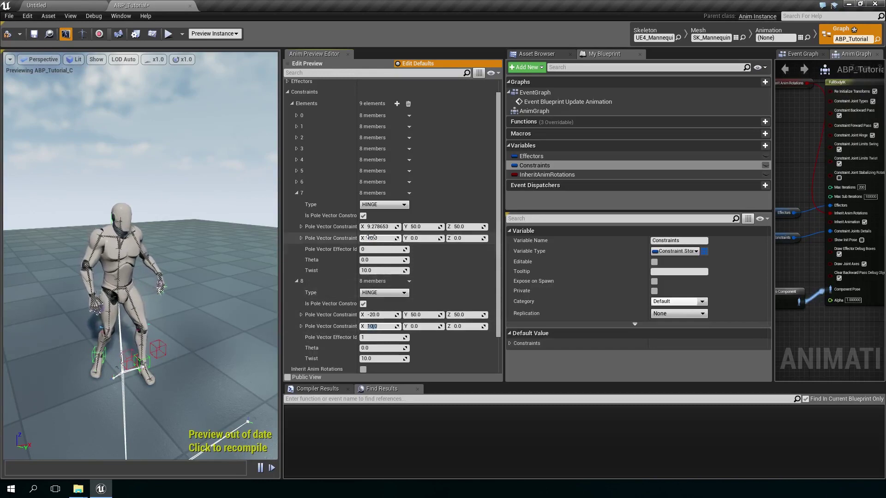
Step: Try a preview-only Pole Vector Constraint Location Local X of about 90 for Constraints element 7
{"action": "left_click", "coordinate": [312, 64]}
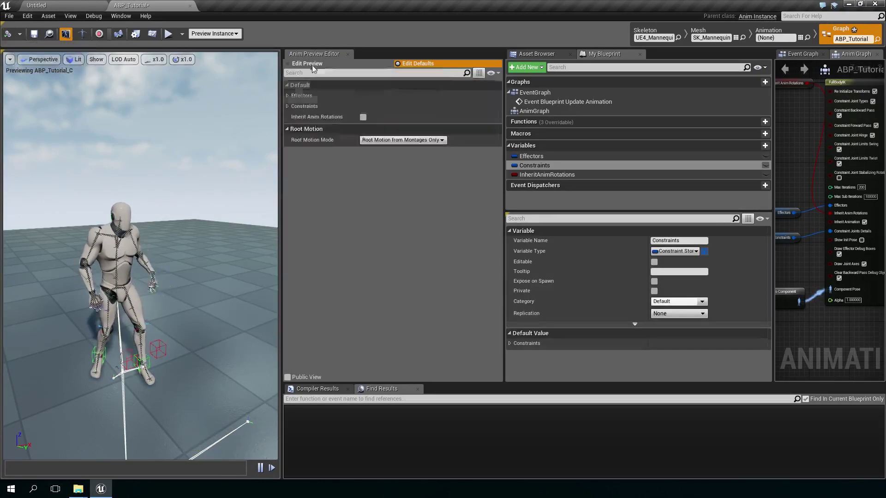
{"action": "left_click", "coordinate": [289, 119]}
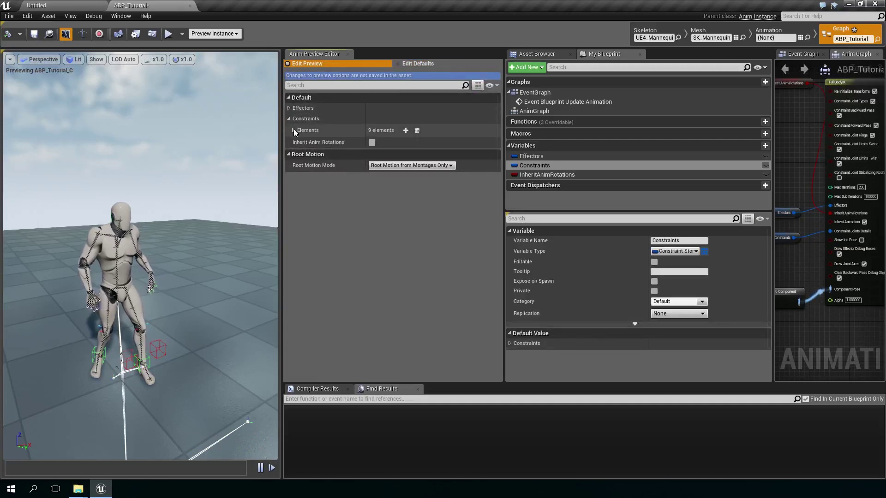
{"action": "left_click", "coordinate": [293, 130]}
{"action": "left_click", "coordinate": [297, 220]}
{"action": "left_click_drag", "start_coordinate": [383, 266], "coordinate": [415, 266]}
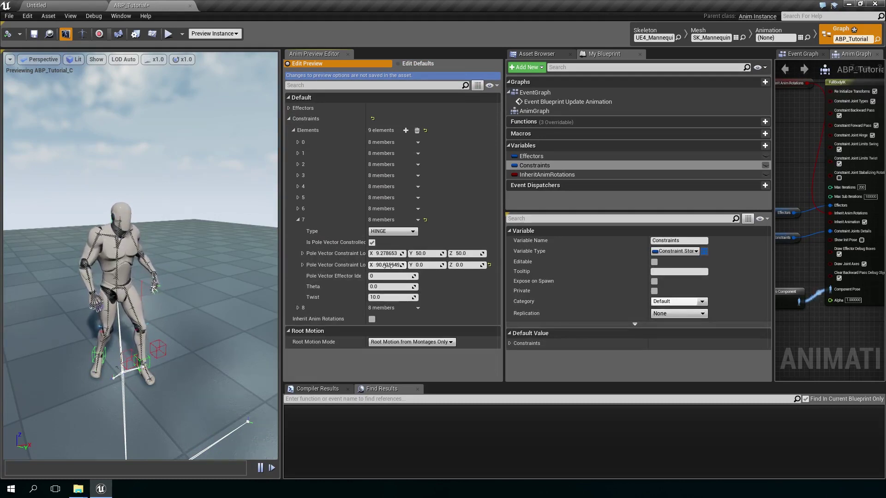
Step: Switch the preview viewport to Wireframe to expose the mannequin's skeleton
{"action": "left_click", "coordinate": [159, 335]}
{"action": "key", "text": "alt+2"}
{"action": "scroll", "coordinate": [161, 335], "scroll_direction": "up", "scroll_amount": 3}
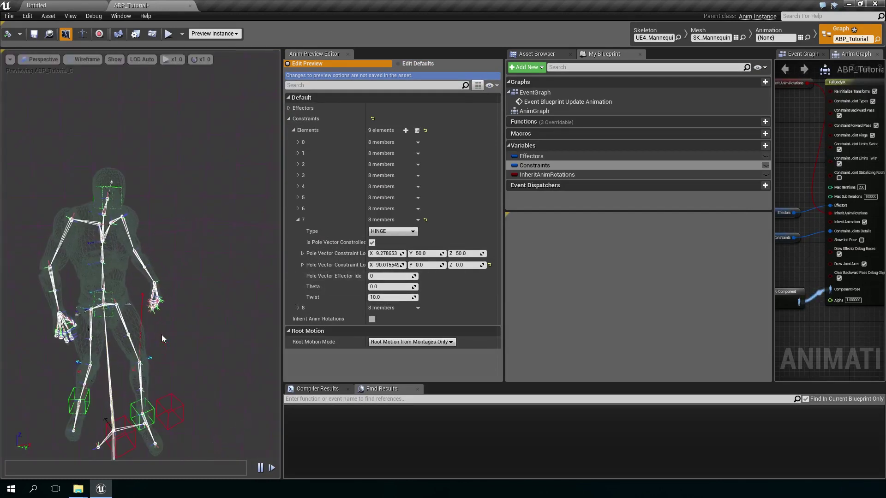
Step: Try a preview-only Pole Vector Constraint Location Local of X 0, Y 50 and Z about -47.2 for Constraints element 7
{"action": "left_click_drag", "start_coordinate": [423, 266], "coordinate": [445, 265]}
{"action": "left_click", "coordinate": [383, 265]}
{"action": "key", "text": "Tab"}
{"action": "type", "text": "50"}
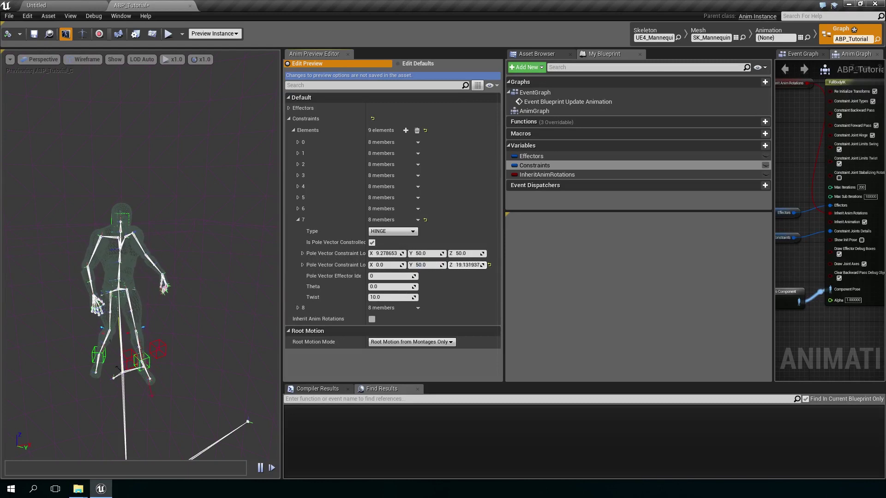
{"action": "left_click_drag", "start_coordinate": [467, 265], "coordinate": [462, 265]}
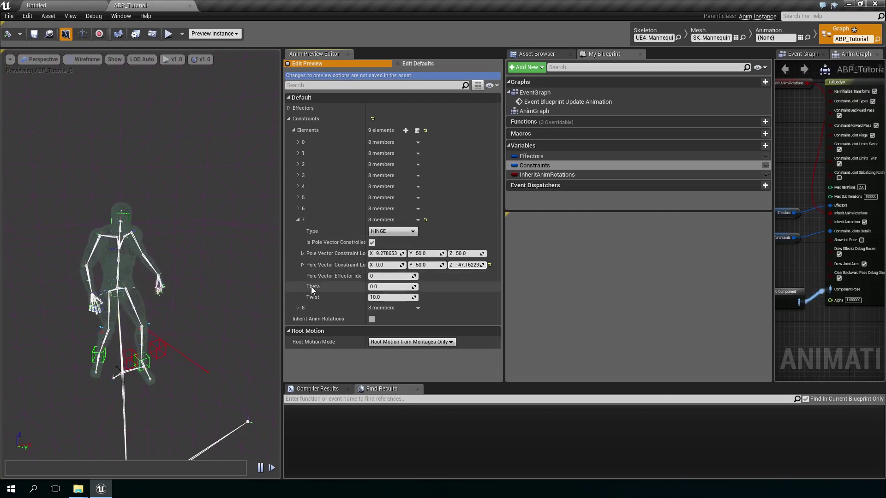
Step: Try a preview-only Pole Vector Constraint Location Local of X 0, Y 50 and Z -50 for Constraints element 8
{"action": "left_click", "coordinate": [297, 308]}
{"action": "scroll", "coordinate": [360, 316], "scroll_direction": "down", "scroll_amount": 3}
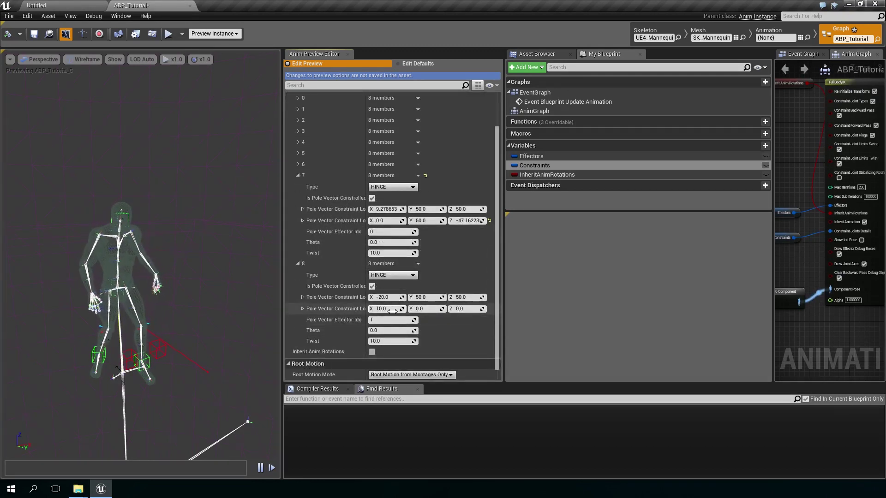
{"action": "left_click", "coordinate": [391, 311]}
{"action": "type", "text": "0"}
{"action": "key", "text": "Tab"}
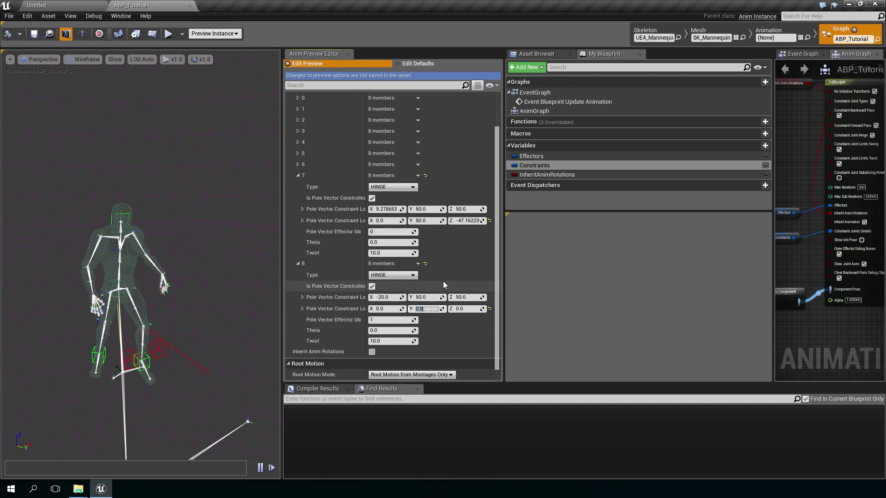
{"action": "type", "text": "50"}
{"action": "key", "text": "Tab"}
{"action": "type", "text": "-50"}
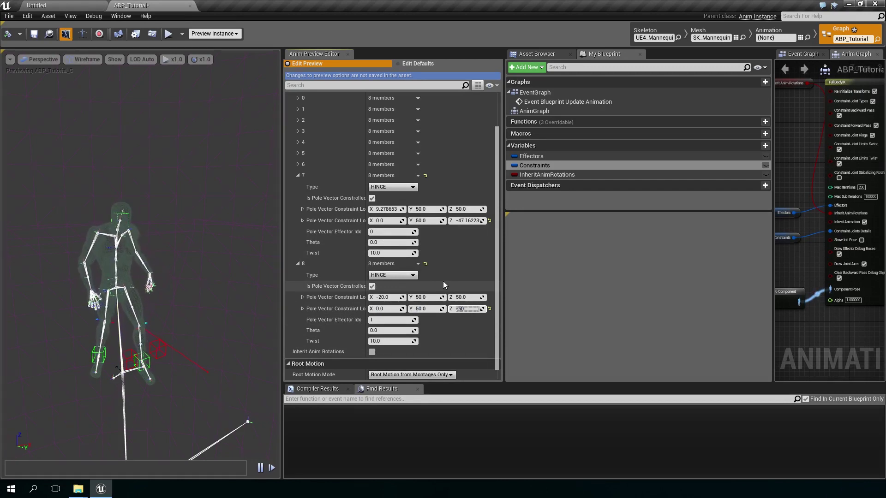
{"action": "key", "text": "Return"}
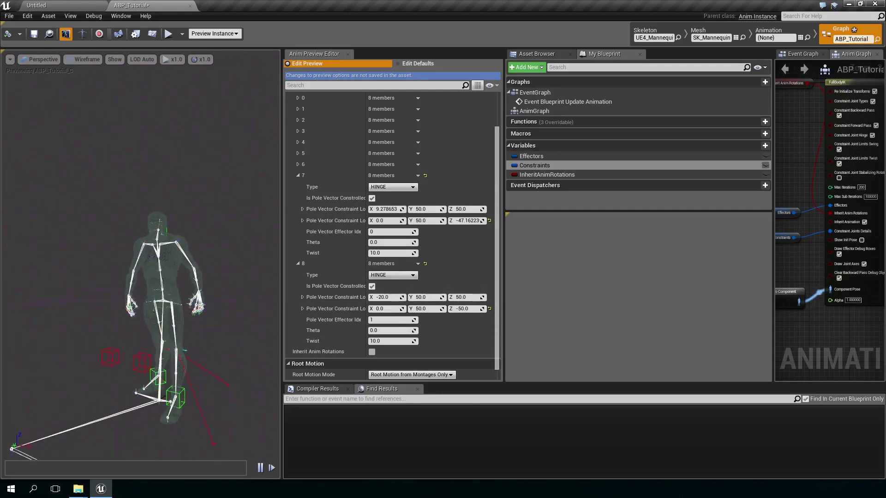
Step: Set the default Pole Vector Constraint Location Local of Constraints element 7 to Y 50 and Z -40
{"action": "left_click", "coordinate": [417, 62]}
{"action": "left_click", "coordinate": [288, 106]}
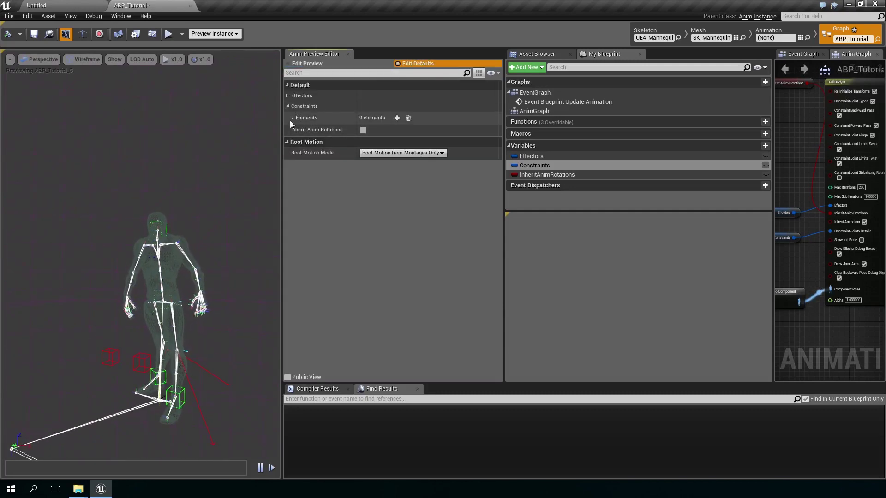
{"action": "left_click", "coordinate": [292, 118]}
{"action": "left_click", "coordinate": [296, 208]}
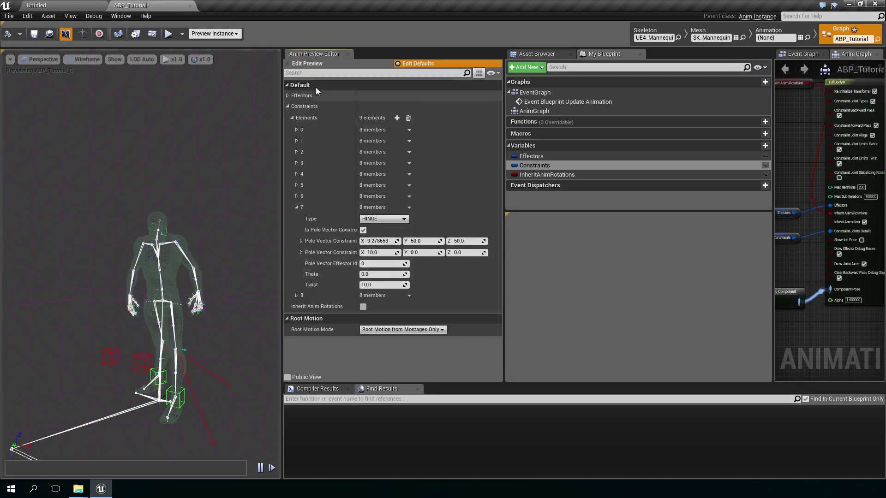
{"action": "left_click", "coordinate": [315, 64]}
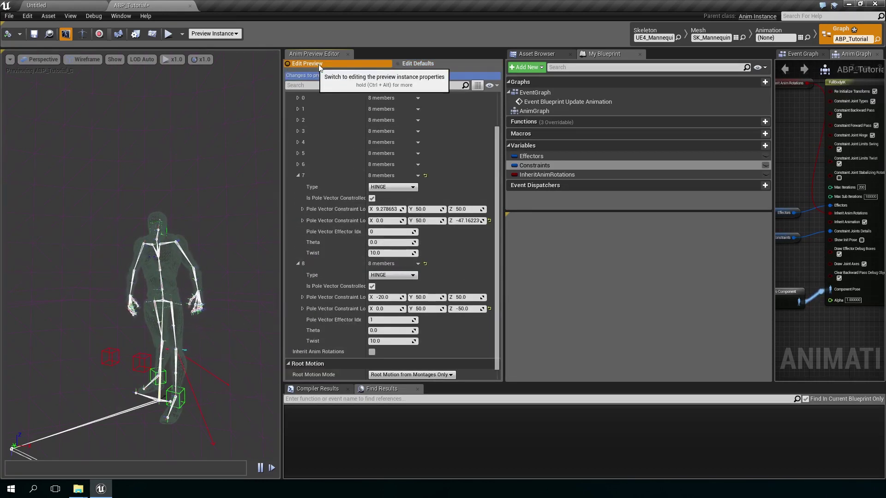
{"action": "left_click", "coordinate": [419, 64]}
{"action": "left_click", "coordinate": [417, 253]}
{"action": "key", "text": "Tab"}
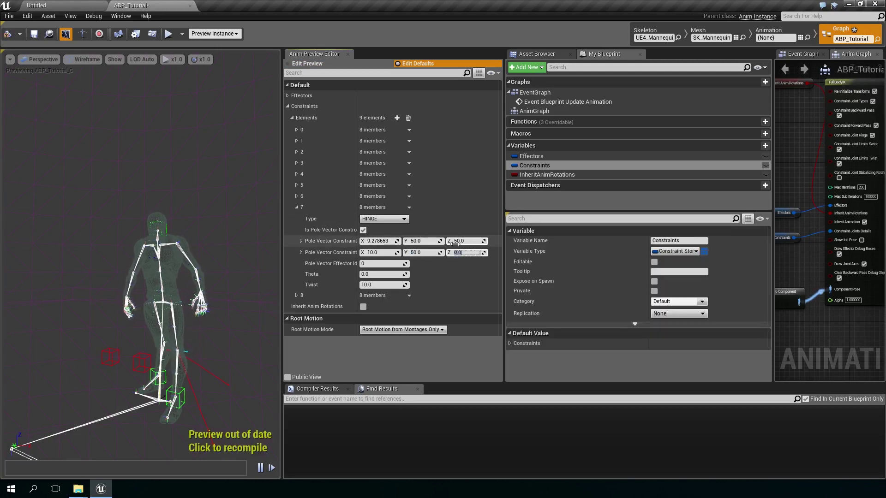
Step: Set the default Pole Vector Constraint Location Local X of element 7 to 0 and element 8's to 0, -50, 40, and compile
{"action": "left_click", "coordinate": [297, 296]}
{"action": "scroll", "coordinate": [321, 327], "scroll_direction": "down", "scroll_amount": 3}
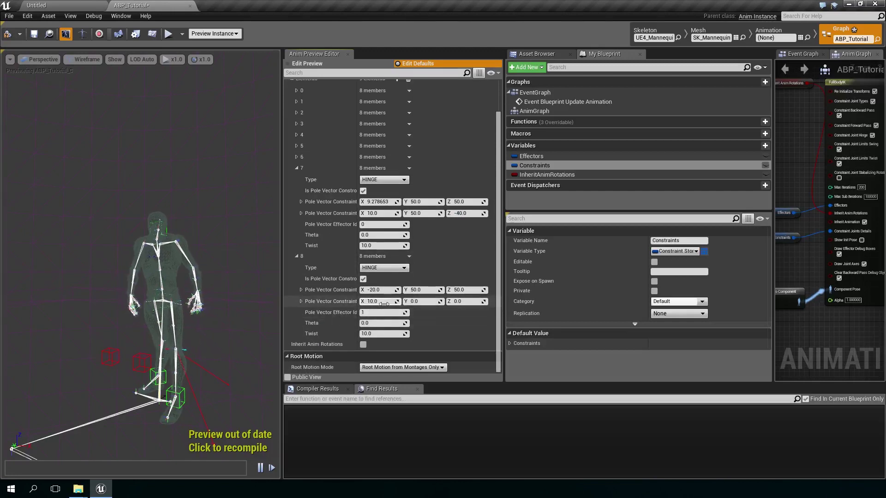
{"action": "left_click", "coordinate": [384, 214]}
{"action": "key", "text": "Return"}
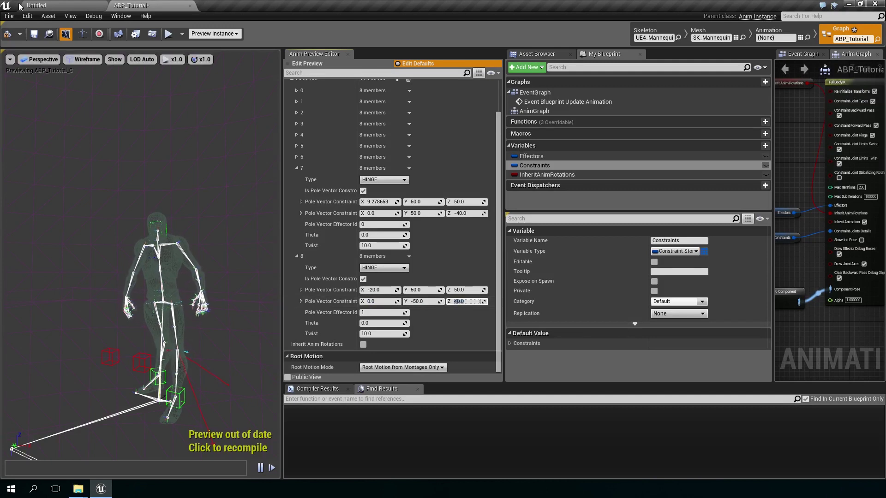
{"action": "left_click", "coordinate": [9, 38]}
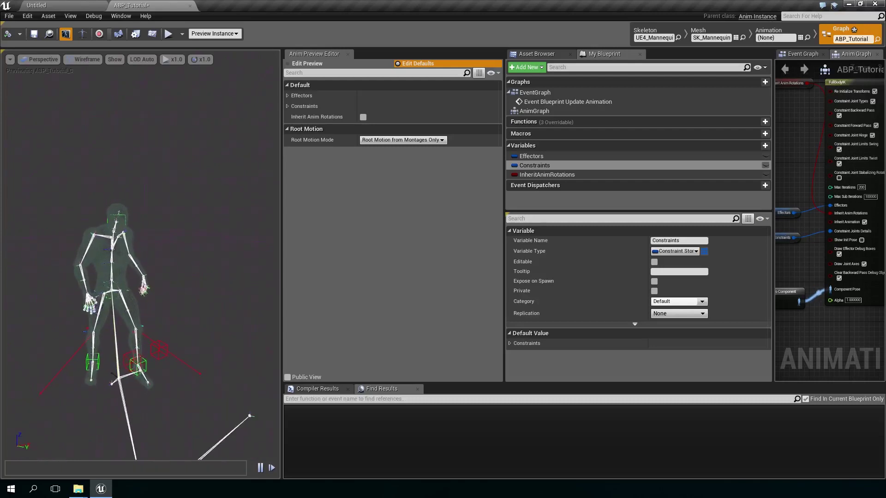
Step: Try a preview-only Pole Vector Constraint Location Local of Y about -76.2 and Z about 19.0 for Constraints element 8
{"action": "left_click", "coordinate": [308, 63]}
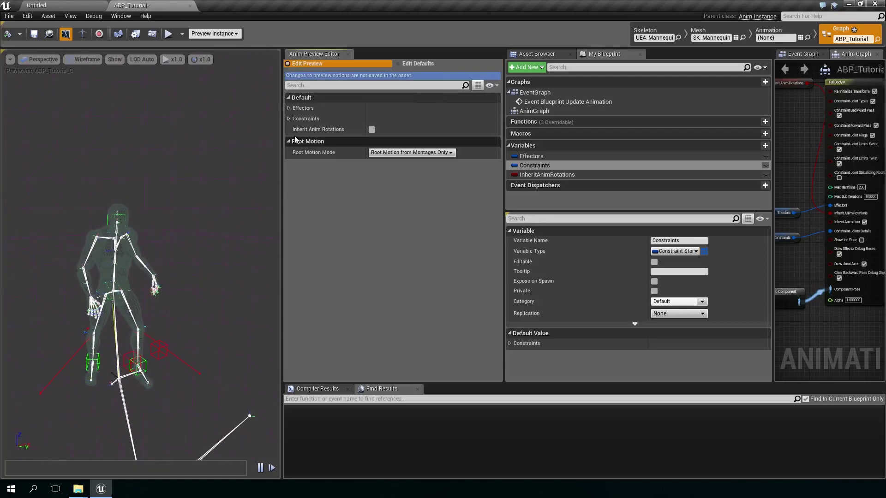
{"action": "left_click", "coordinate": [289, 119]}
{"action": "left_click", "coordinate": [293, 130]}
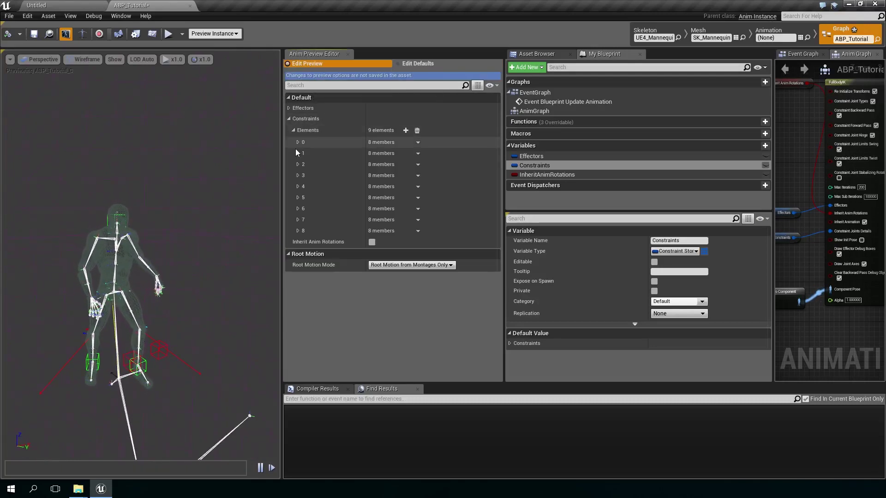
{"action": "left_click", "coordinate": [297, 231]}
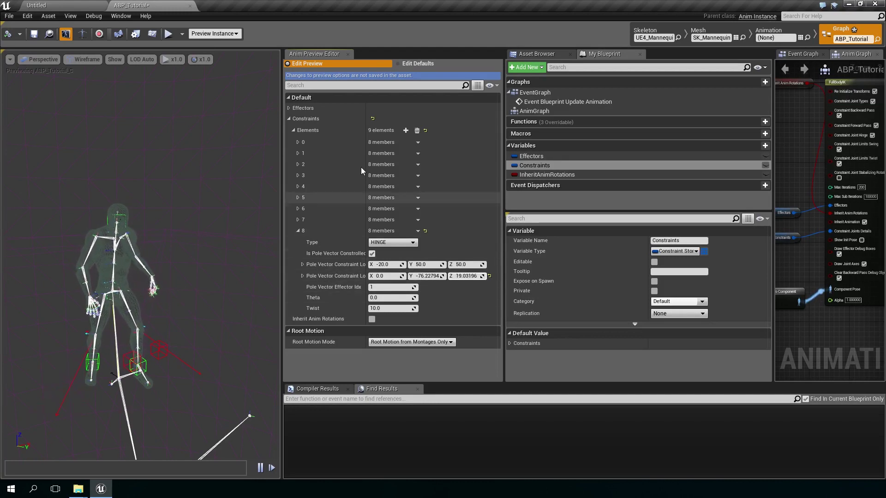
Step: Test preview Effectors element 1 without Use Transform from Input, using Location X about -22.4 and Rotation about 1.2, -89, 179, then re-enable the option
{"action": "left_click", "coordinate": [289, 108]}
{"action": "left_click", "coordinate": [294, 120]}
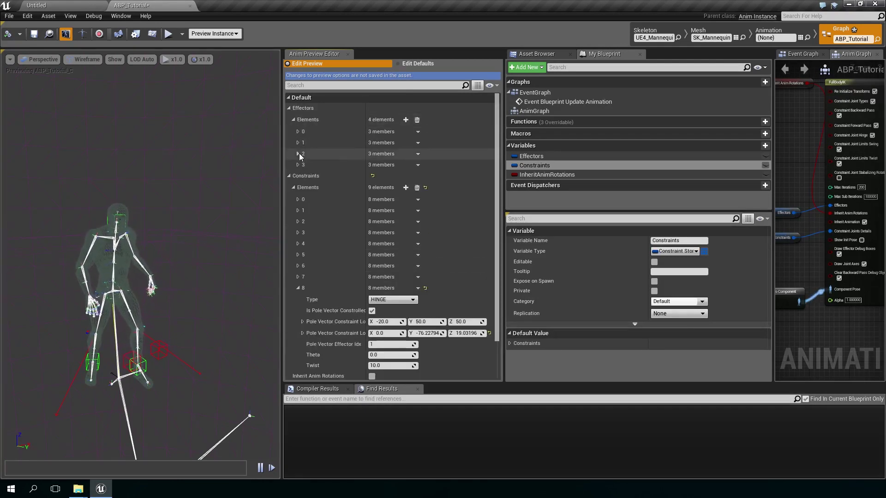
{"action": "left_click", "coordinate": [298, 143]}
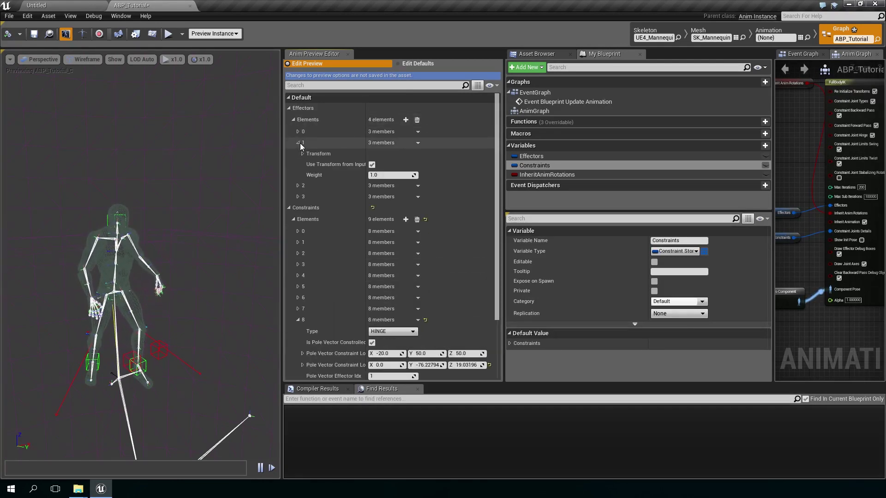
{"action": "left_click", "coordinate": [303, 153]}
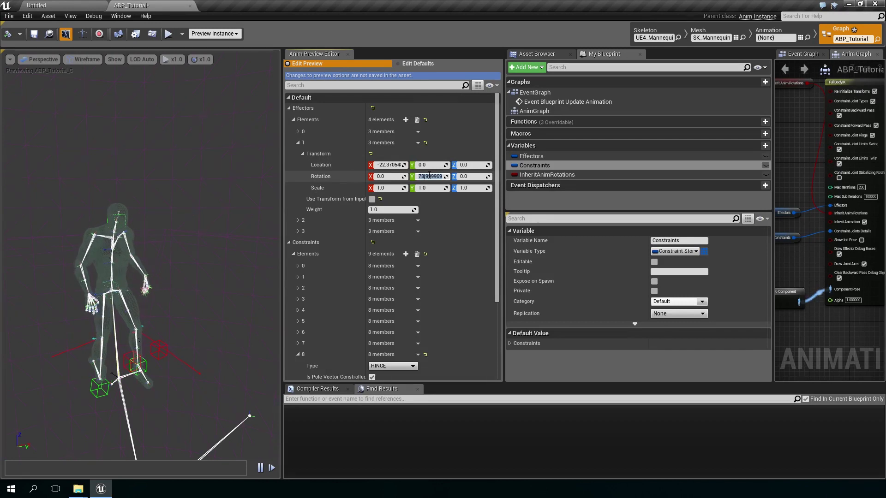
{"action": "left_click", "coordinate": [472, 179]}
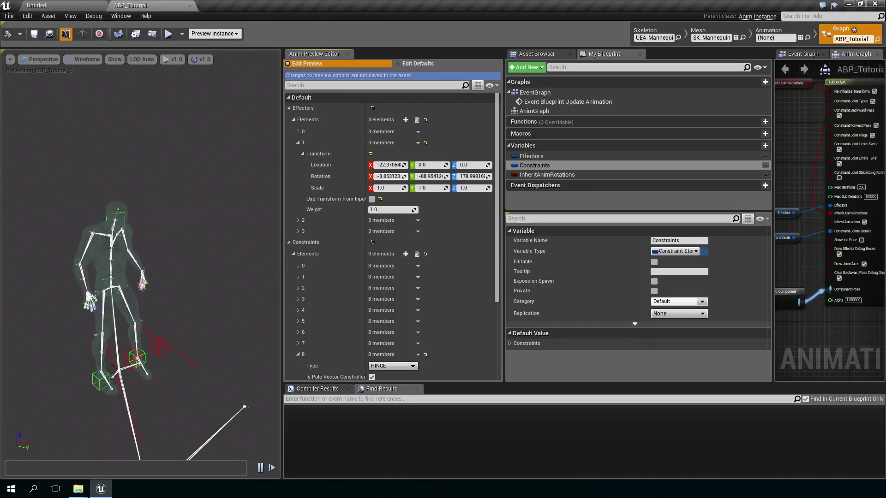
{"action": "left_click_drag", "start_coordinate": [389, 177], "coordinate": [390, 176]}
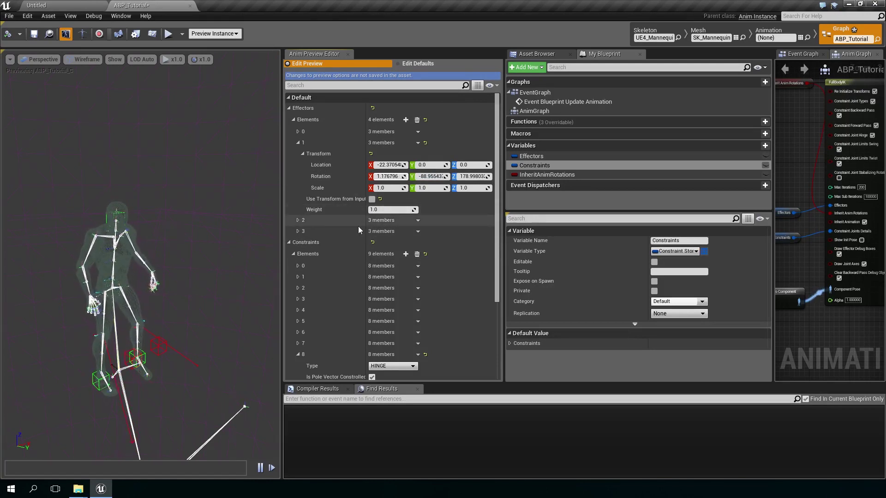
{"action": "left_click", "coordinate": [371, 199]}
Step: Add a Play ThirdPersonWalk node to the AnimGraph, connect its pose to Local To Component in place of the idle animation, and compile
{"action": "scroll", "coordinate": [799, 209], "scroll_direction": "down", "scroll_amount": 2}
{"action": "right_click_drag", "start_coordinate": [799, 209], "coordinate": [858, 164]}
{"action": "scroll", "coordinate": [808, 255], "scroll_direction": "up", "scroll_amount": 2}
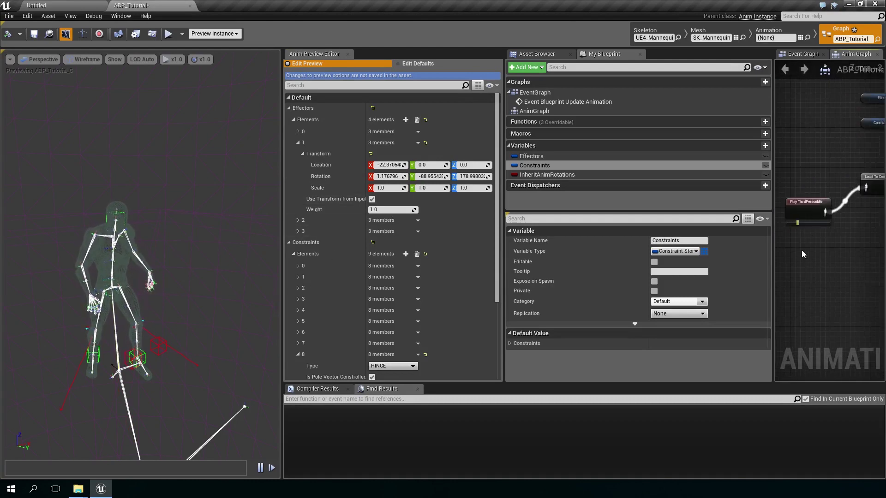
{"action": "right_click", "coordinate": [802, 251]}
{"action": "type", "text": "walk"}
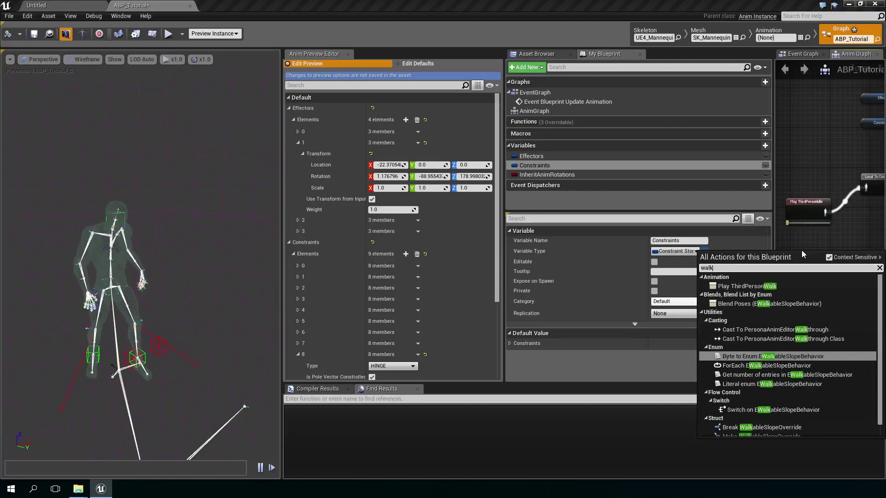
{"action": "left_click", "coordinate": [768, 286]}
{"action": "right_click_drag", "start_coordinate": [843, 268], "coordinate": [806, 276]}
{"action": "left_click_drag", "start_coordinate": [806, 276], "coordinate": [832, 195]}
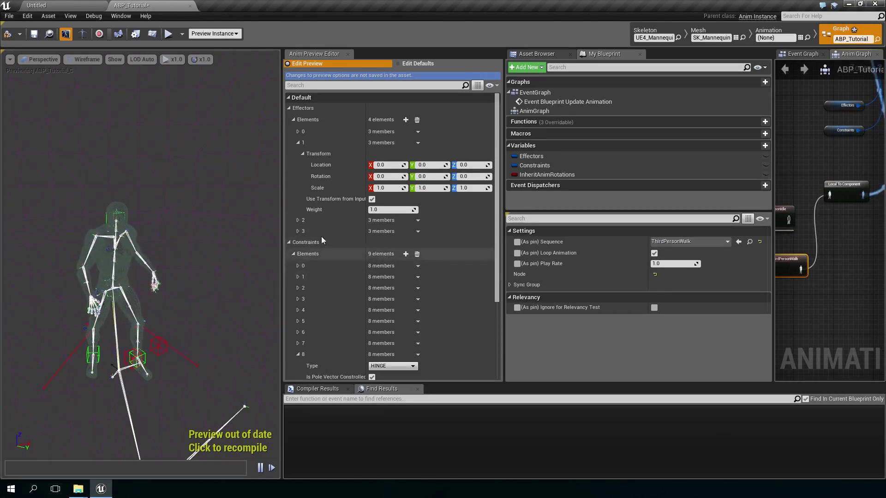
{"action": "left_click", "coordinate": [8, 36]}
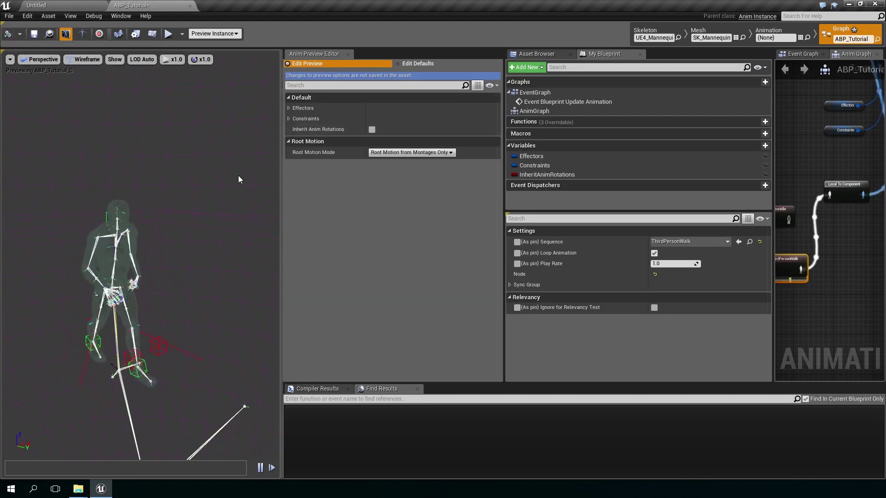
Step: Set the preview Location Z of Effectors element 2 to about 170.8 and slow the viewport playback to x0.25
{"action": "left_click", "coordinate": [289, 108]}
{"action": "left_click", "coordinate": [294, 120]}
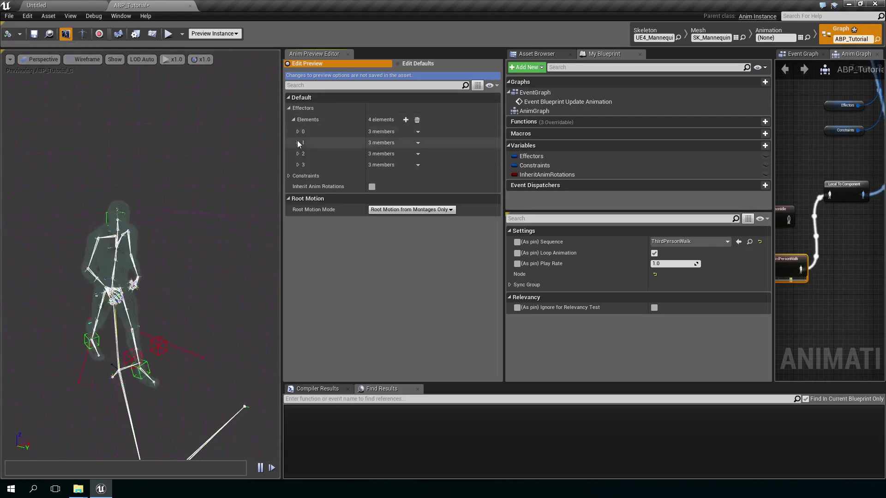
{"action": "left_click", "coordinate": [299, 154]}
{"action": "left_click", "coordinate": [303, 165]}
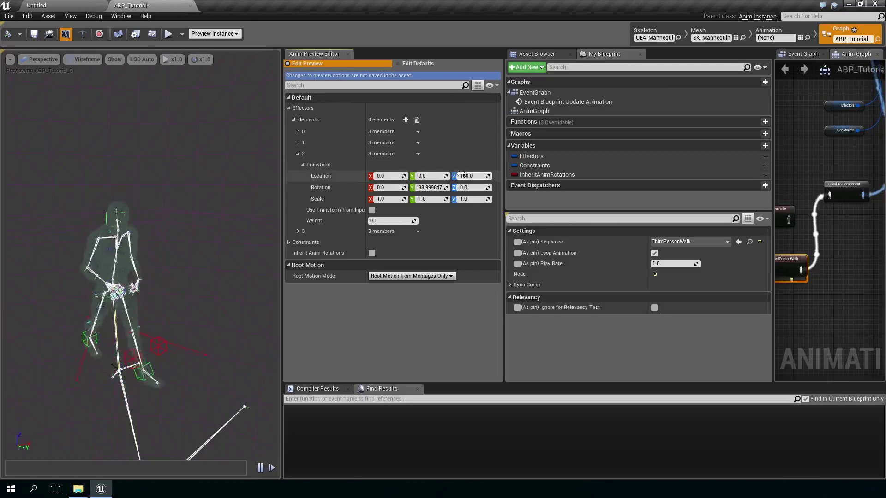
{"action": "mouse_move", "coordinate": [463, 176]}
{"action": "left_mouse_down"}
{"action": "mouse_move", "coordinate": [478, 175]}
{"action": "mouse_move", "coordinate": [468, 175]}
{"action": "left_mouse_up"}
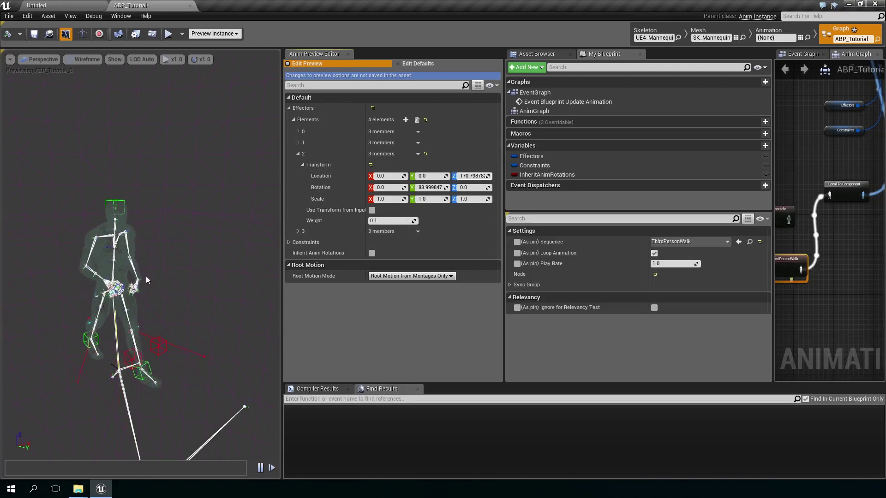
{"action": "left_click", "coordinate": [171, 60]}
{"action": "left_click", "coordinate": [175, 86]}
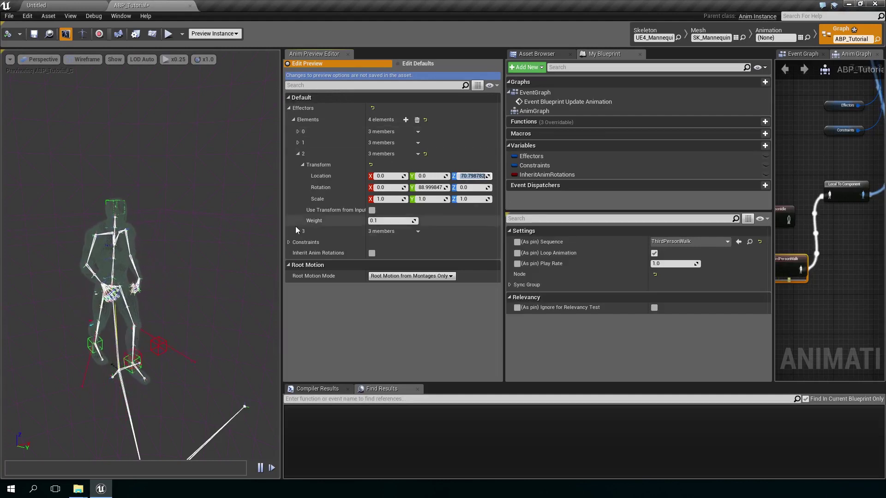
Step: Try a preview Pole Vector Constraint Location Local Z of about 2.1 for Constraints element 8 and inspect the walking legs from several angles
{"action": "left_click", "coordinate": [288, 242]}
{"action": "left_click", "coordinate": [293, 254]}
{"action": "scroll", "coordinate": [305, 335], "scroll_direction": "down", "scroll_amount": 1}
{"action": "left_click", "coordinate": [298, 340]}
{"action": "scroll", "coordinate": [353, 349], "scroll_direction": "down", "scroll_amount": 3}
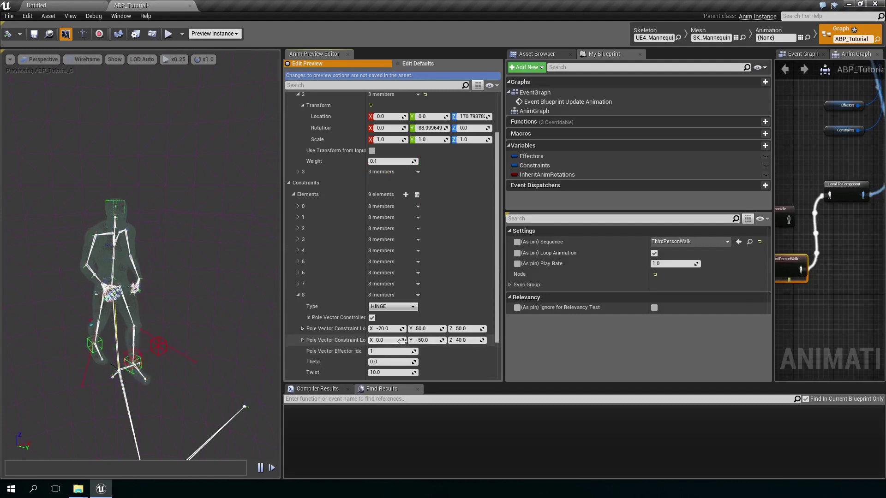
{"action": "mouse_move", "coordinate": [459, 342]}
{"action": "left_mouse_down"}
{"action": "mouse_move", "coordinate": [490, 342]}
{"action": "mouse_move", "coordinate": [454, 342]}
{"action": "left_mouse_up"}
{"action": "left_click_drag", "start_coordinate": [164, 394], "coordinate": [94, 394], "text": "alt"}
{"action": "left_click_drag", "start_coordinate": [164, 394], "coordinate": [277, 394], "text": "alt"}
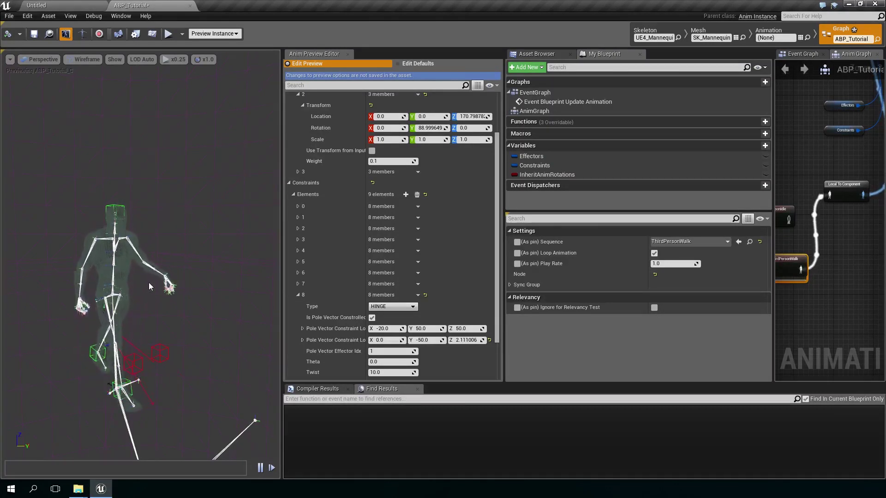
Step: Save the animation blueprint and test preview Effectors element 2 with Location Y about -0.84 and Rotation X about 0.18
{"action": "left_click", "coordinate": [34, 37]}
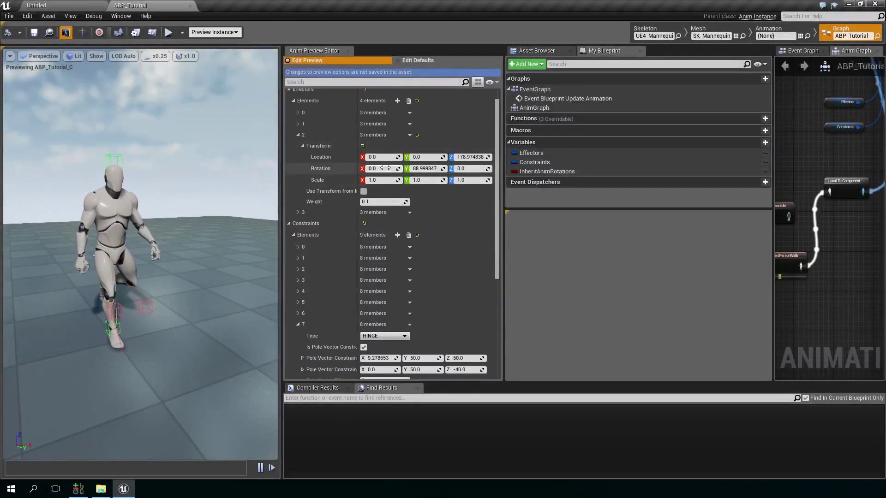
{"action": "left_click_drag", "start_coordinate": [371, 167], "coordinate": [421, 157]}
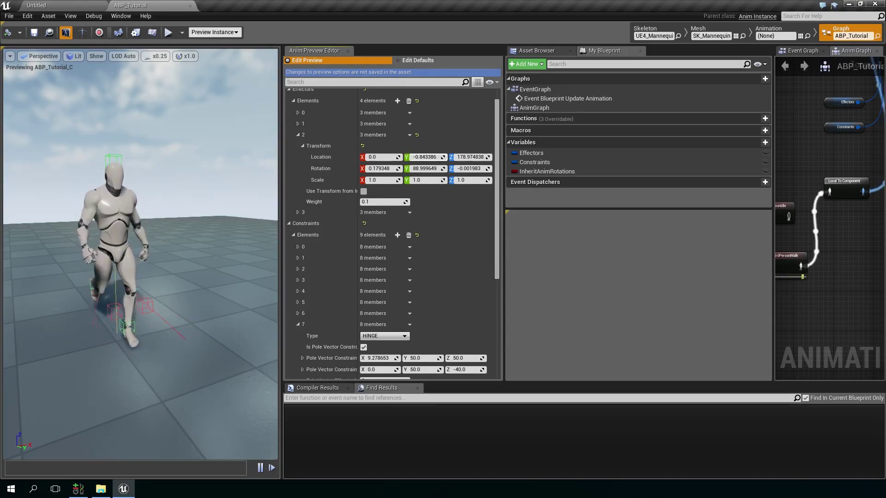